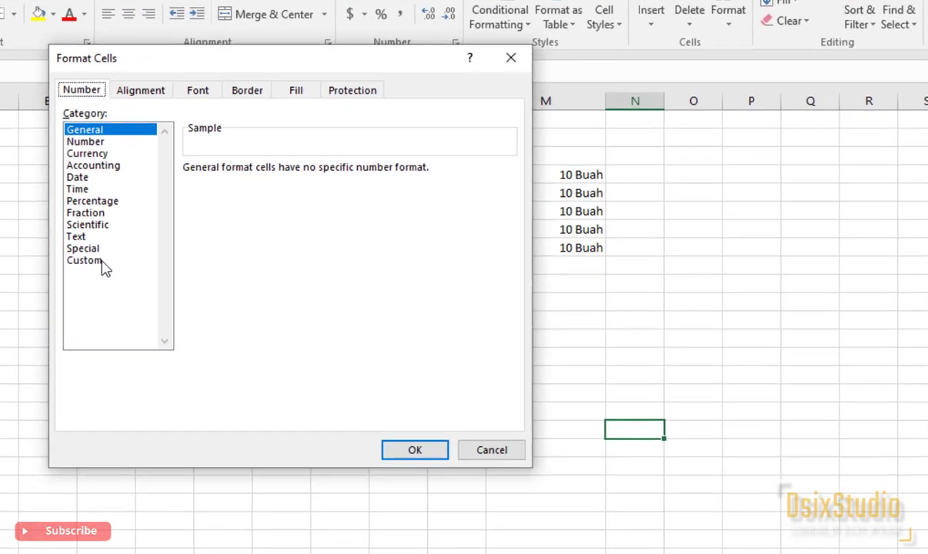
left_click(87, 302)
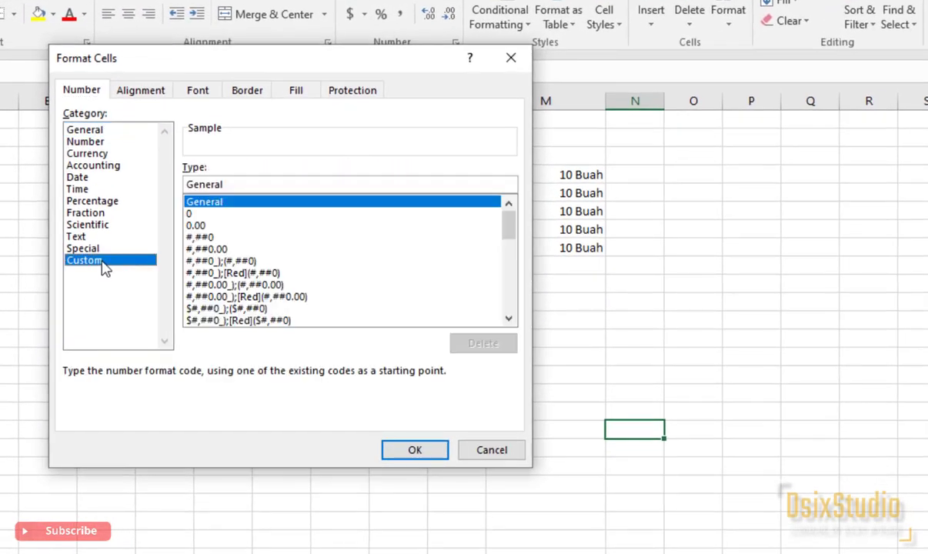
left_click(465, 449)
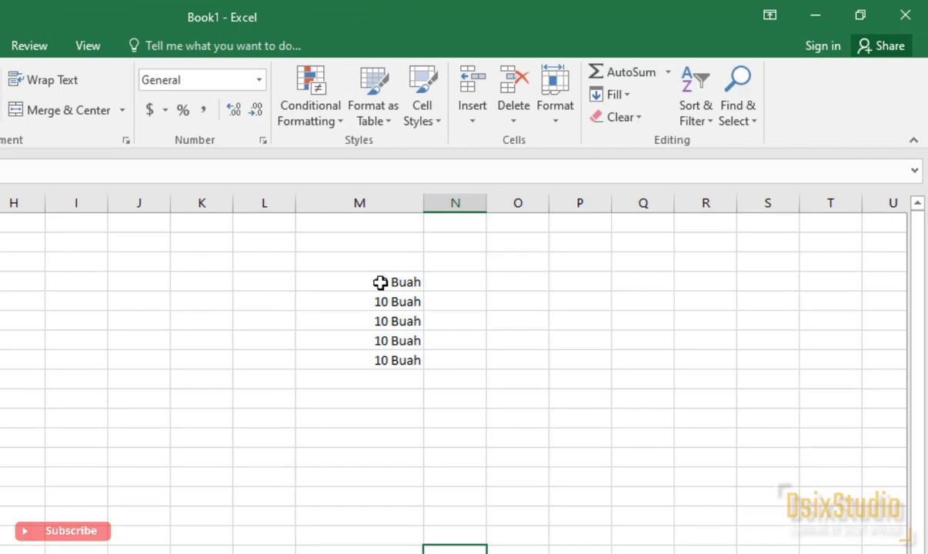
left_click(380, 283)
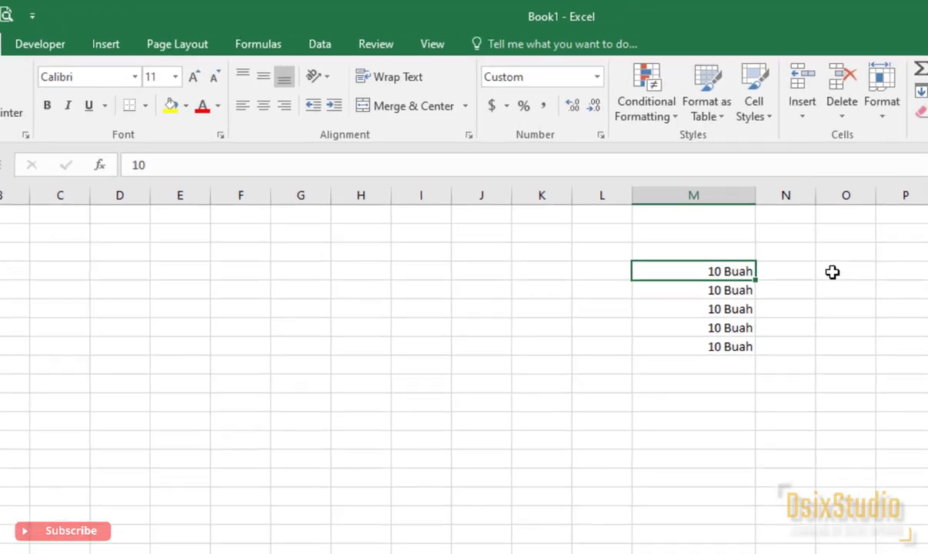
- Enter the text "10 Buah" in cell O4 and widen column O to about twice its width
left_click(832, 271)
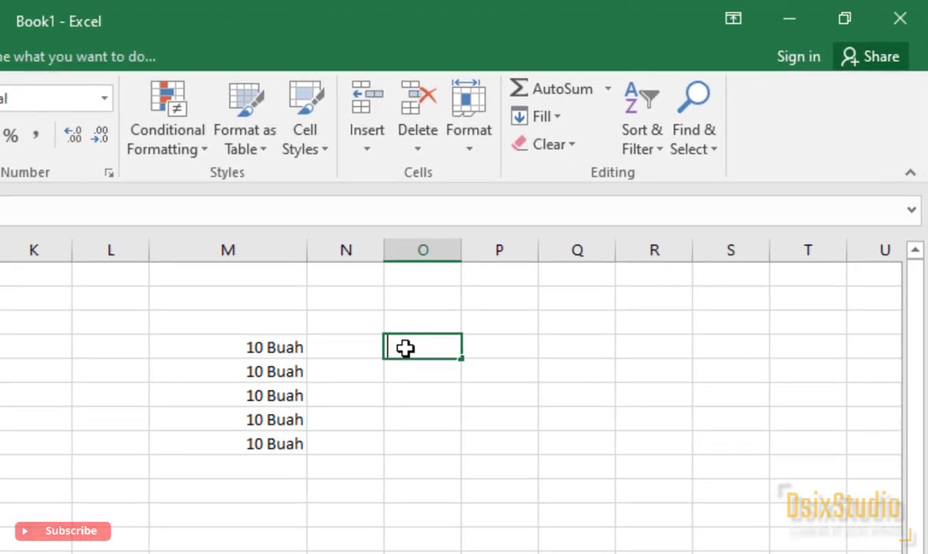
type("10")
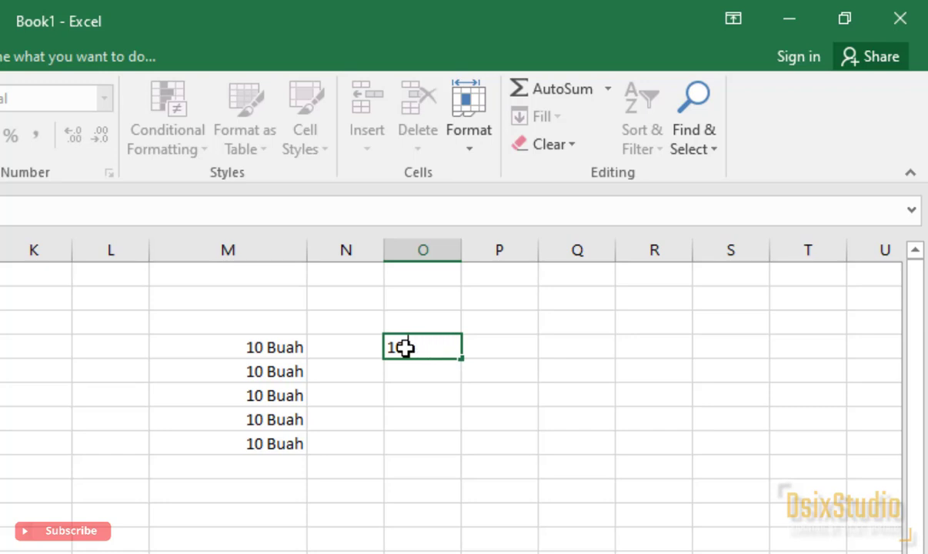
type(" Buah")
key("Return")
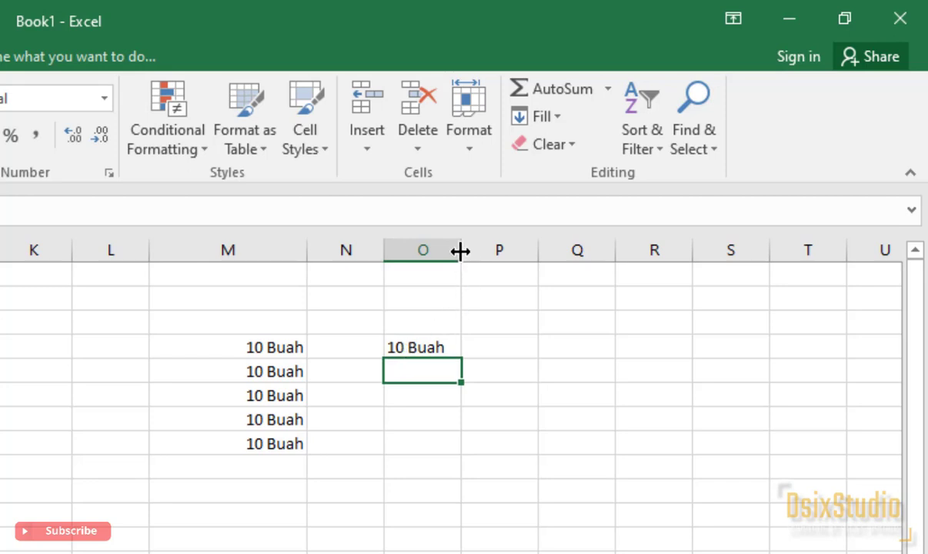
left_click_drag(461, 250, 552, 246)
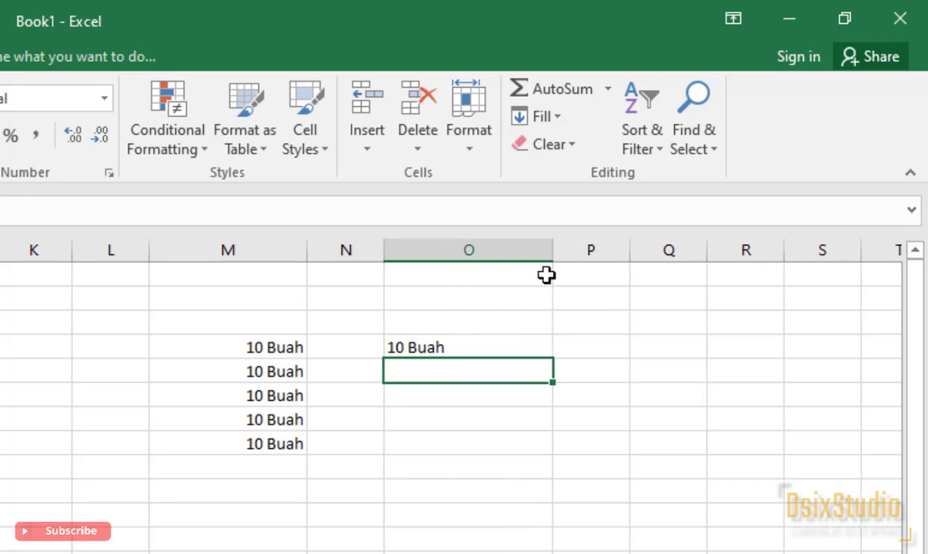
left_click(435, 345)
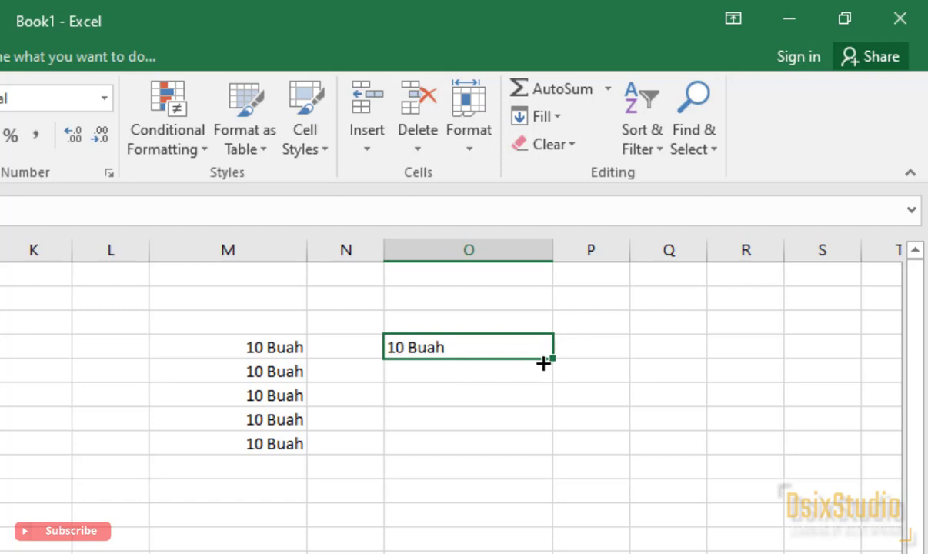
left_click(321, 495)
type("=")
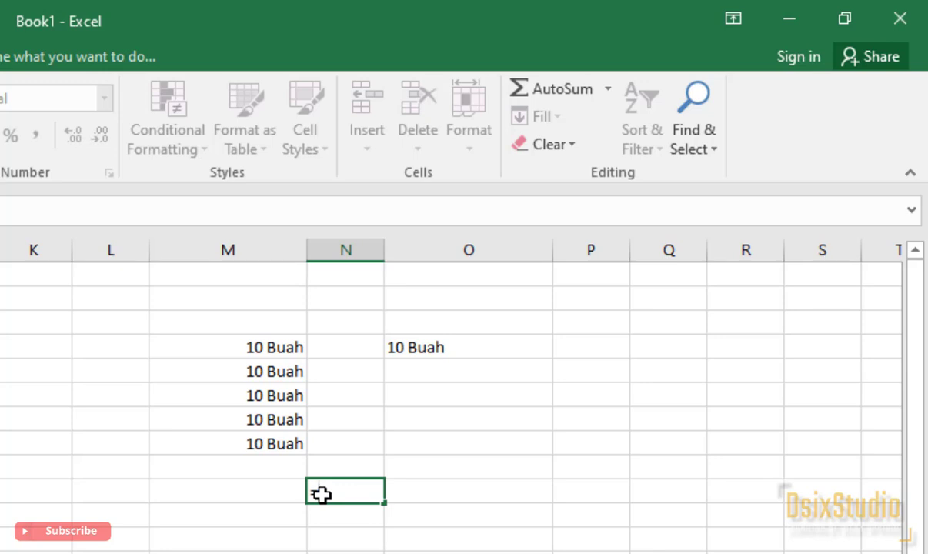
key("Escape")
key("Up")
key("Up")
key("Up")
key("Up")
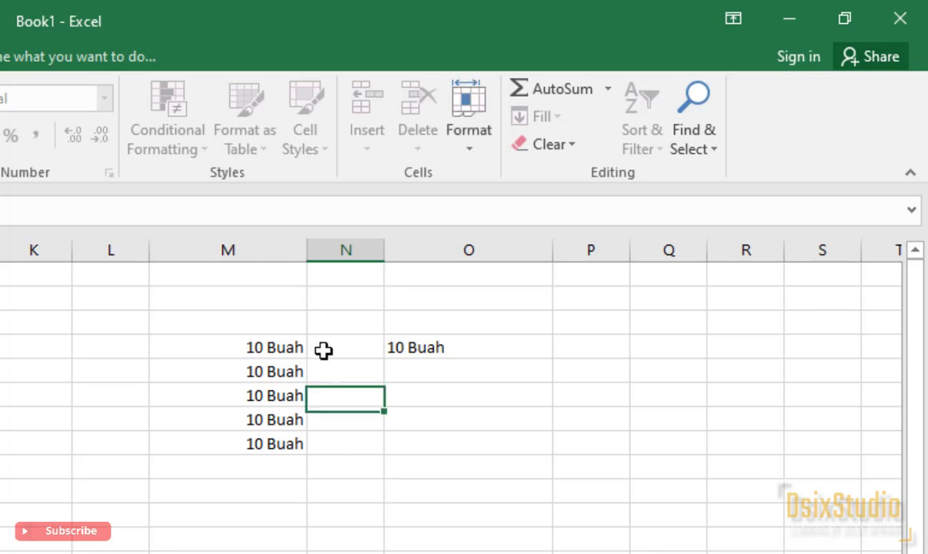
- Enter the number 10 in cell N4, between the two "10 Buah" entries
left_click(323, 350)
type("10")
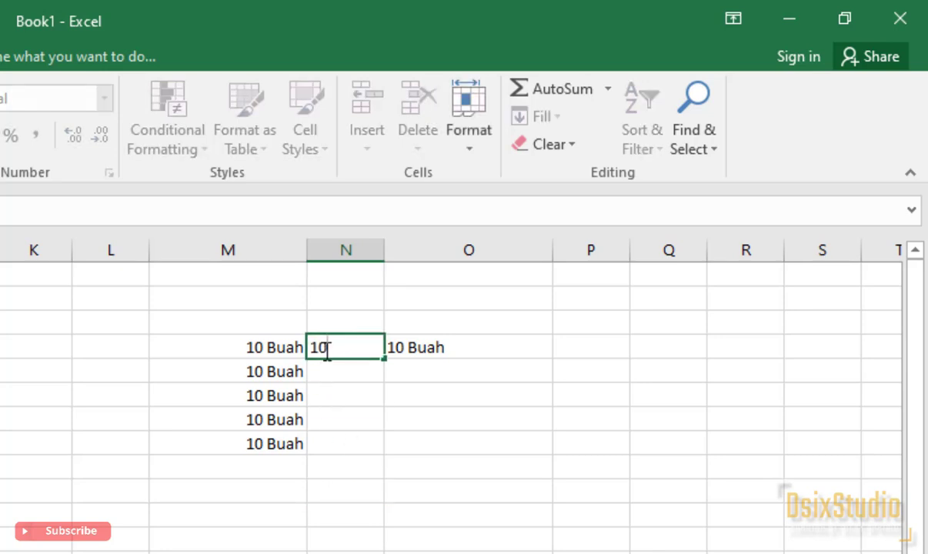
left_click(339, 475)
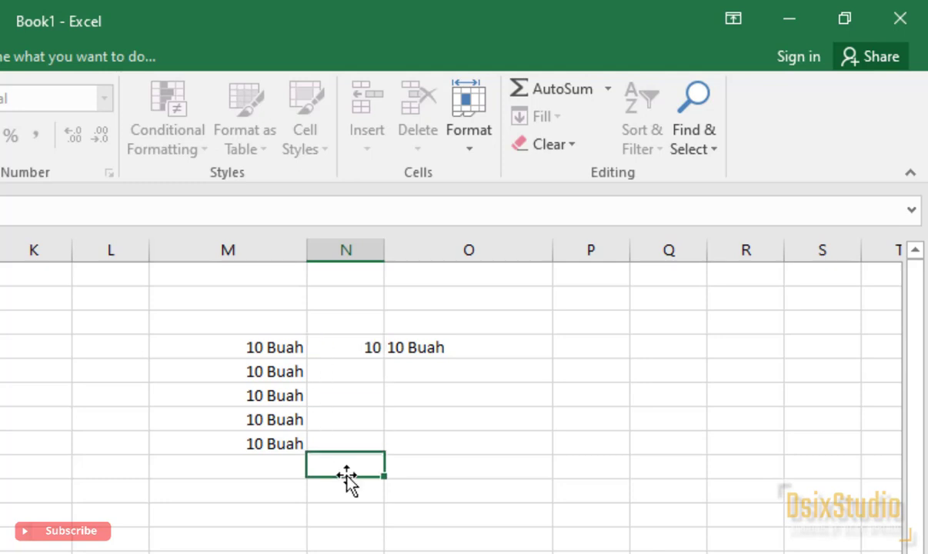
- Enter the formula =N4+O4 in cell P4 to add the plain number and the typed text entry
left_click(574, 348)
type("=")
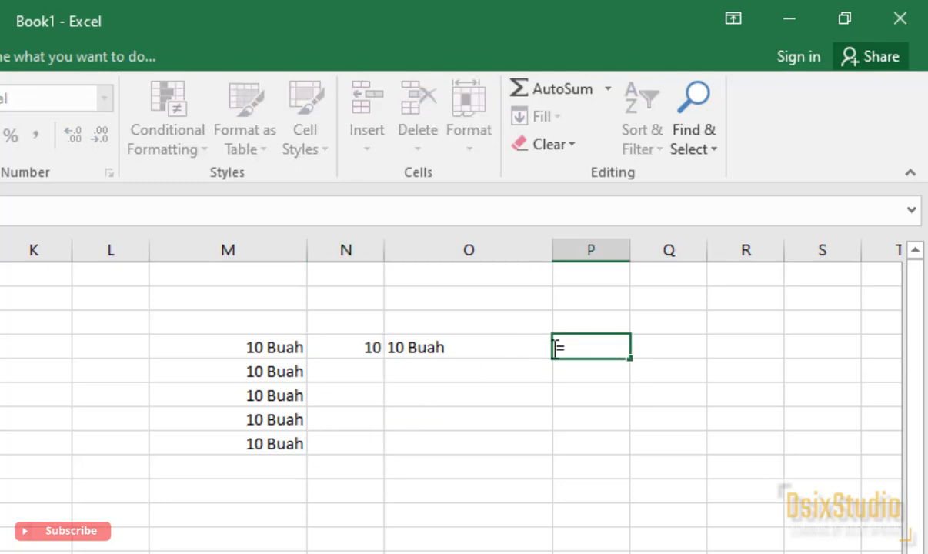
left_click(342, 342)
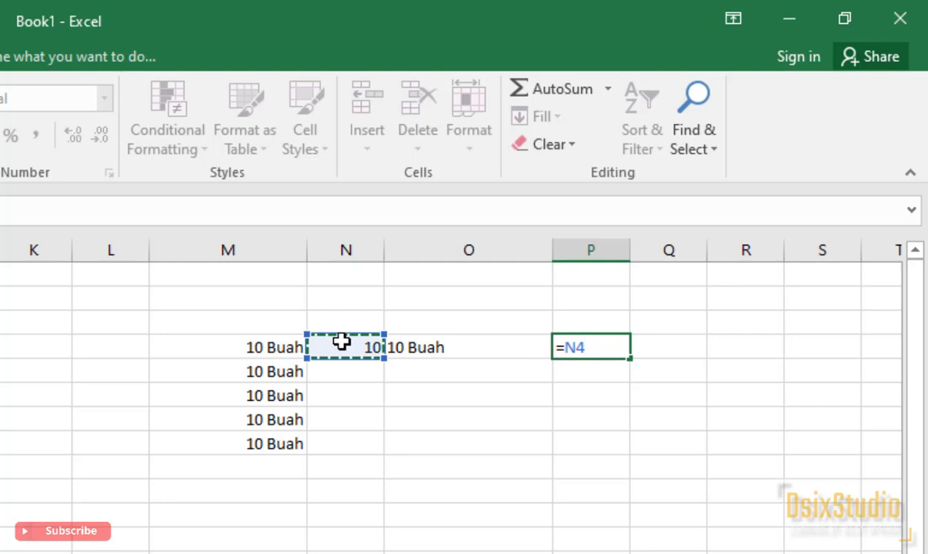
type("+")
left_click(425, 350)
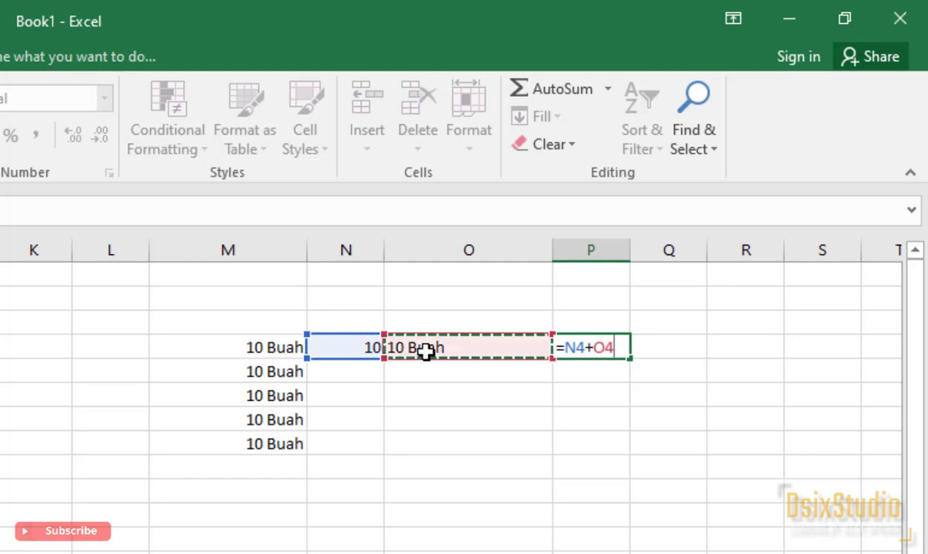
key("Return")
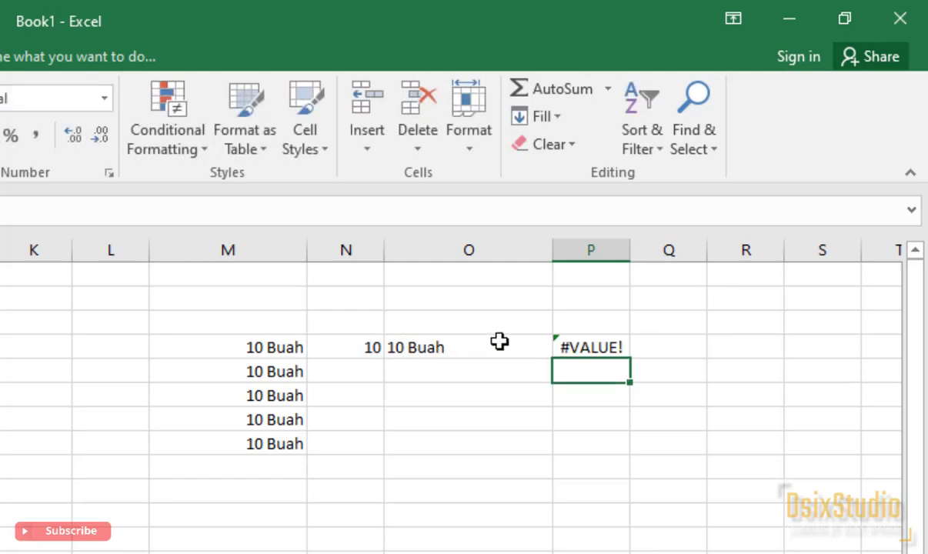
- Replace the formula in cell P4 with =N4+M4 to add the plain number and the custom-formatted cell
left_click(603, 348)
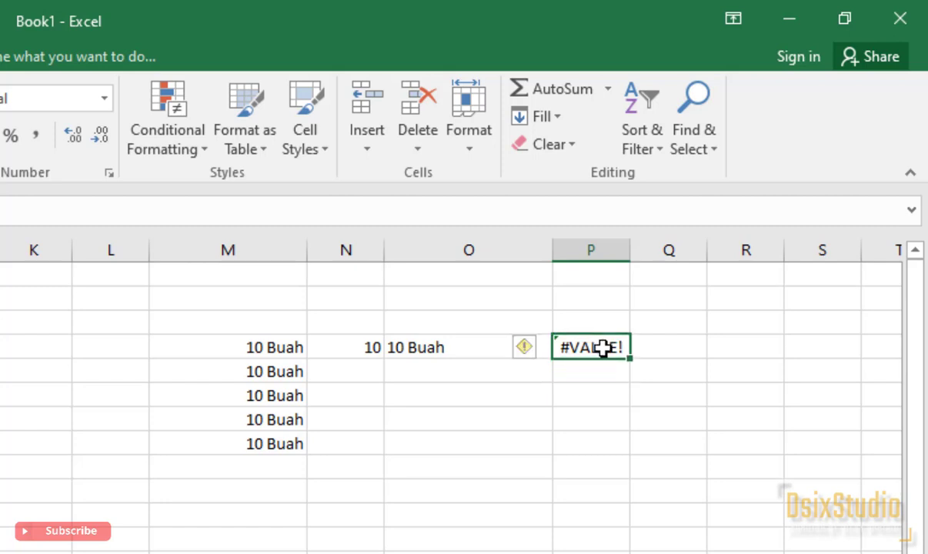
type("=")
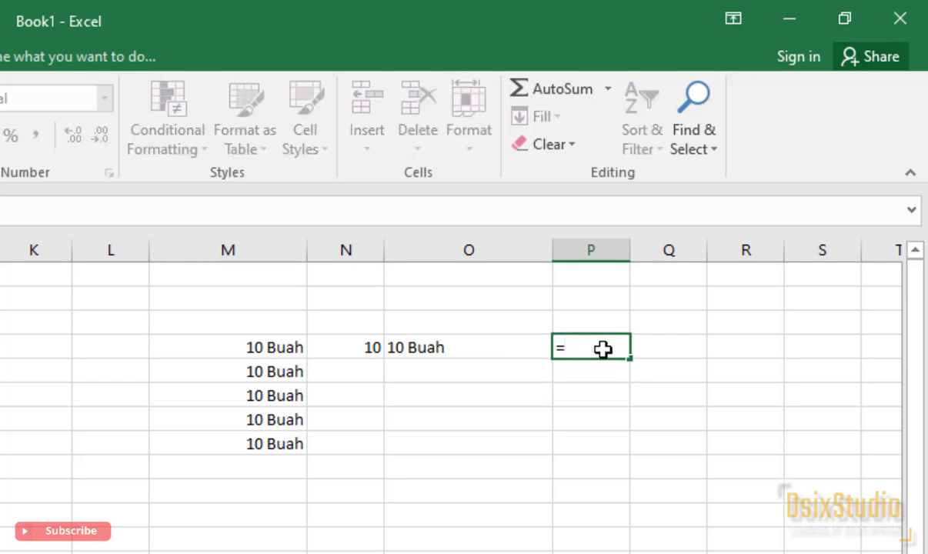
left_click(371, 352)
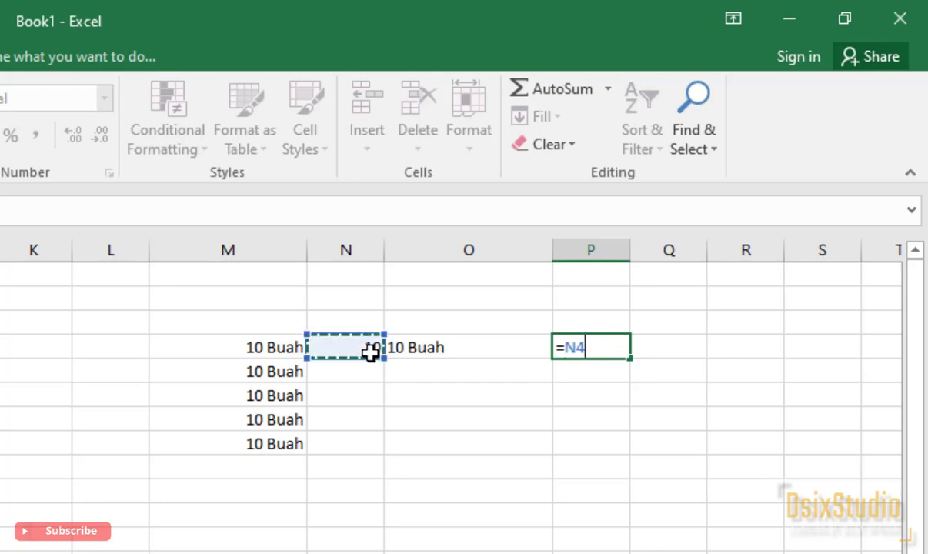
type("+")
left_click(263, 348)
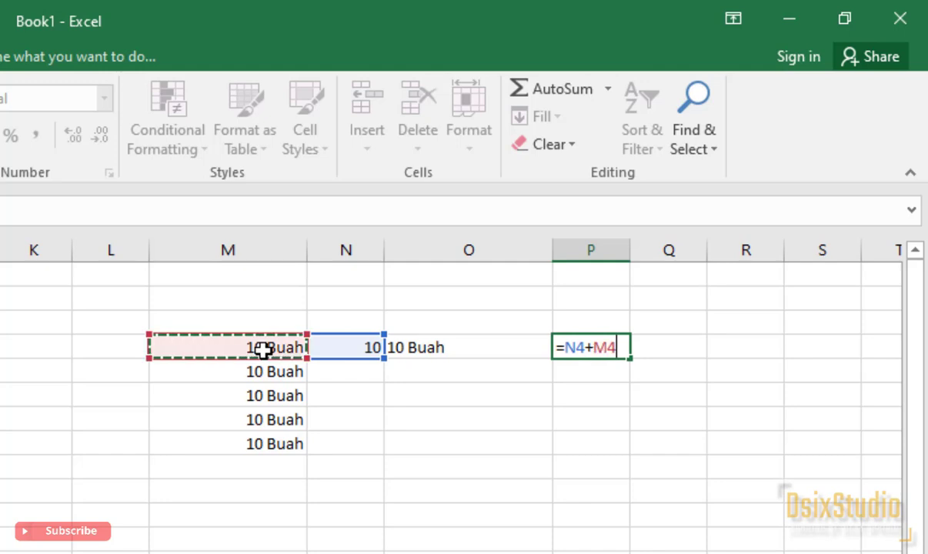
key("Return")
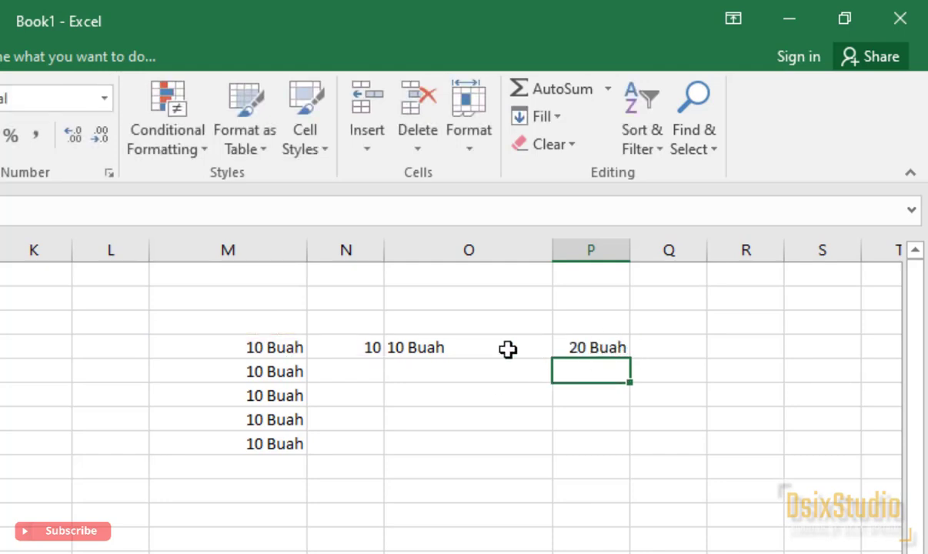
left_click(271, 348)
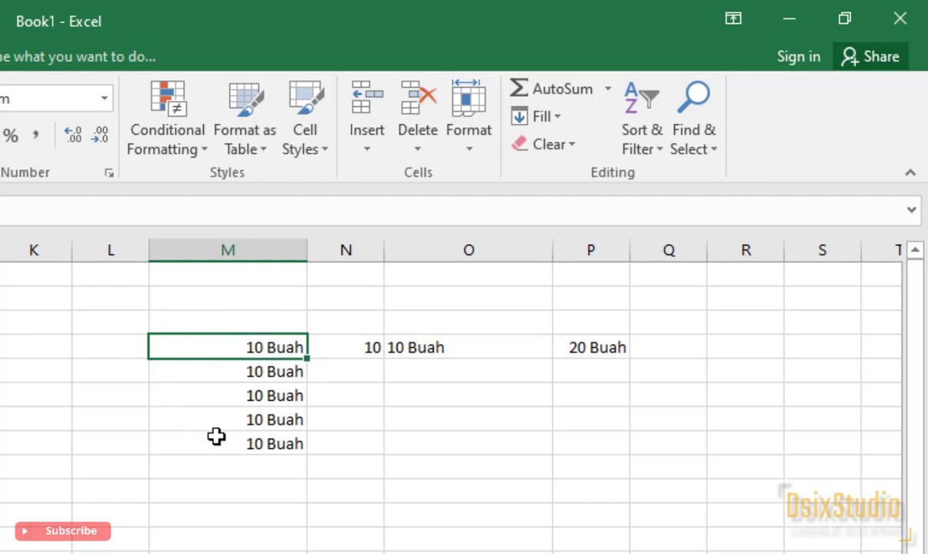
left_click(266, 369)
left_click(268, 347)
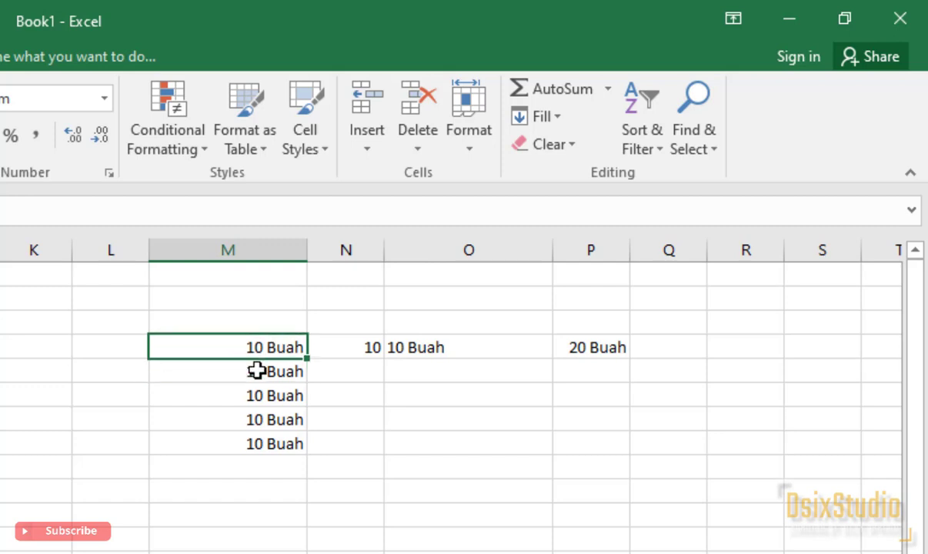
left_click(257, 371)
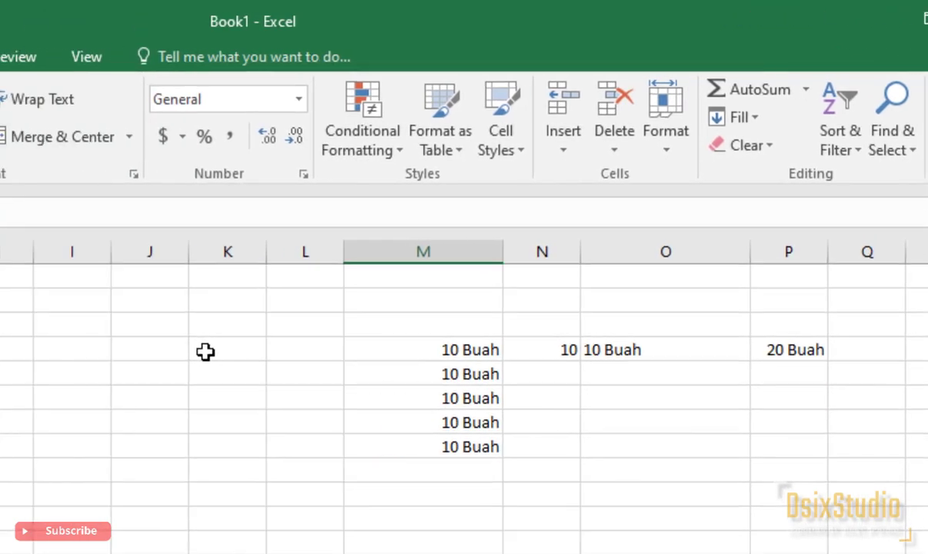
- Enter 10 in cell K4 and fill it down through K7
left_click(205, 351)
type("10")
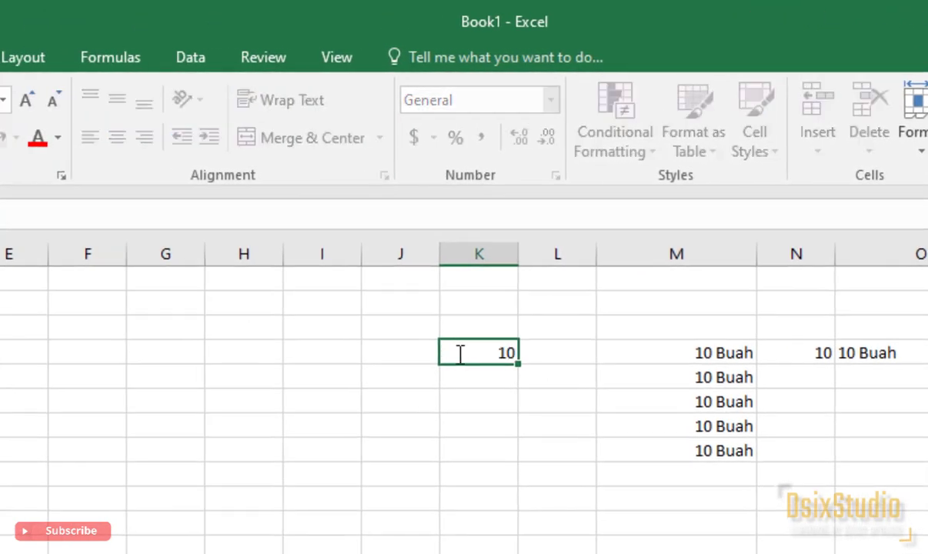
key("Return")
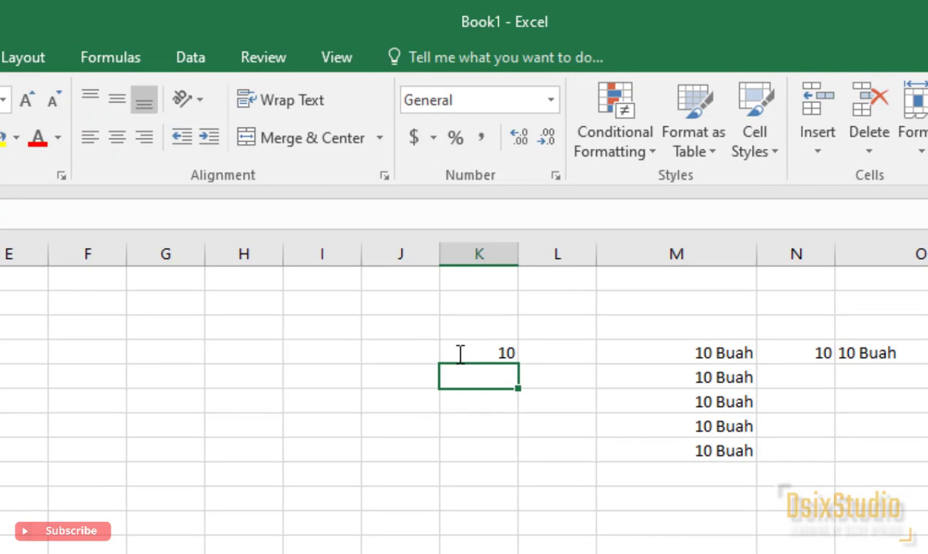
left_click(461, 354)
left_click_drag(519, 365, 506, 434)
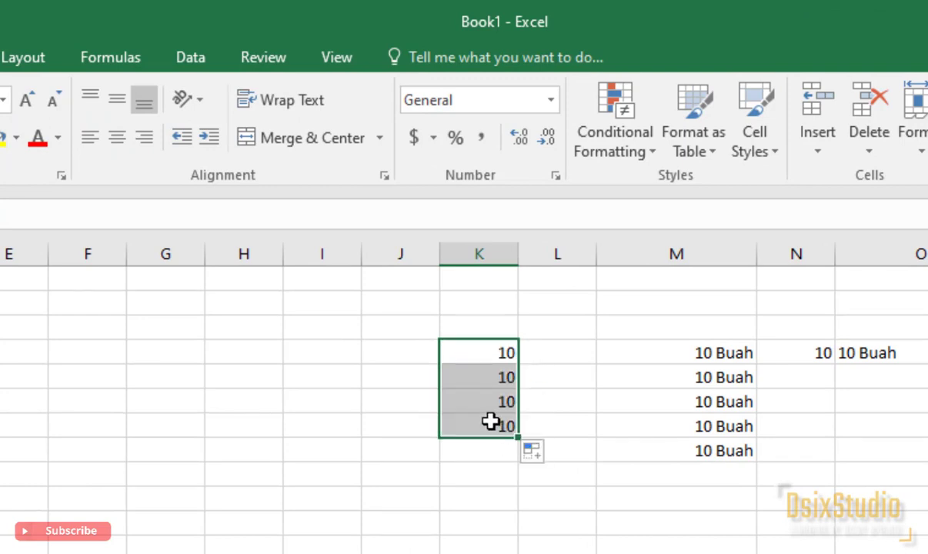
- Open the cell format settings for K4:K7 and choose the Custom number category
left_click(551, 100)
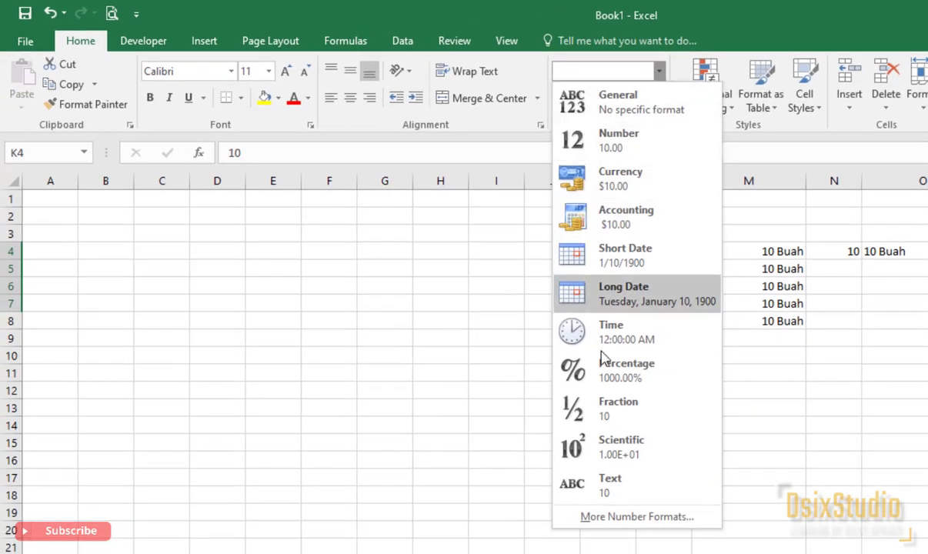
left_click(645, 518)
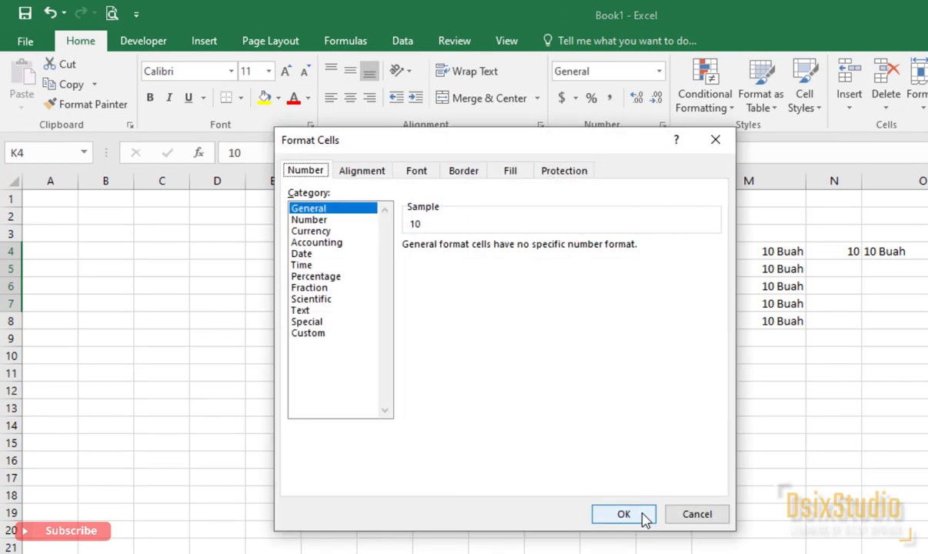
left_click(309, 336)
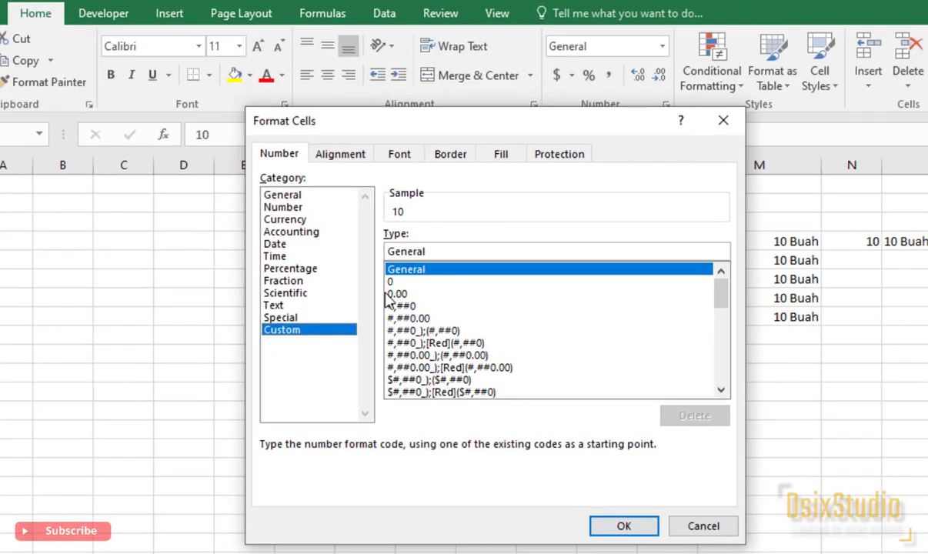
- Preview the built-in Custom format codes, such as 0.00, #,##0.00 and 0.00E+00, against the sample value
left_click(389, 294)
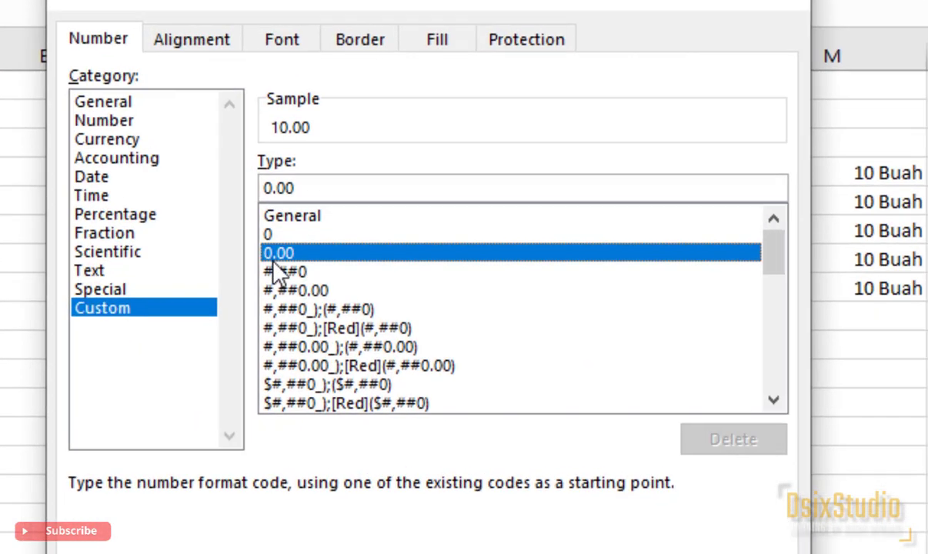
left_click(400, 305)
left_click(404, 319)
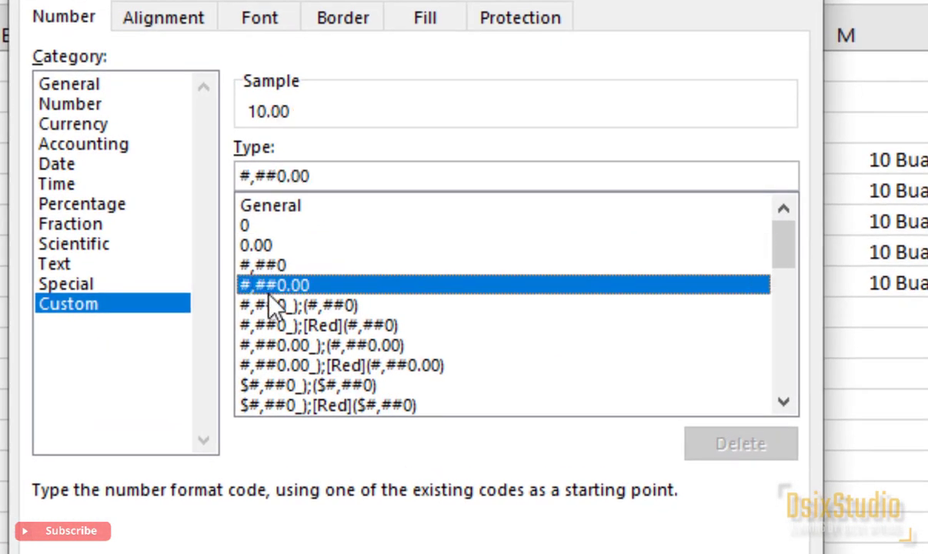
left_click(273, 306)
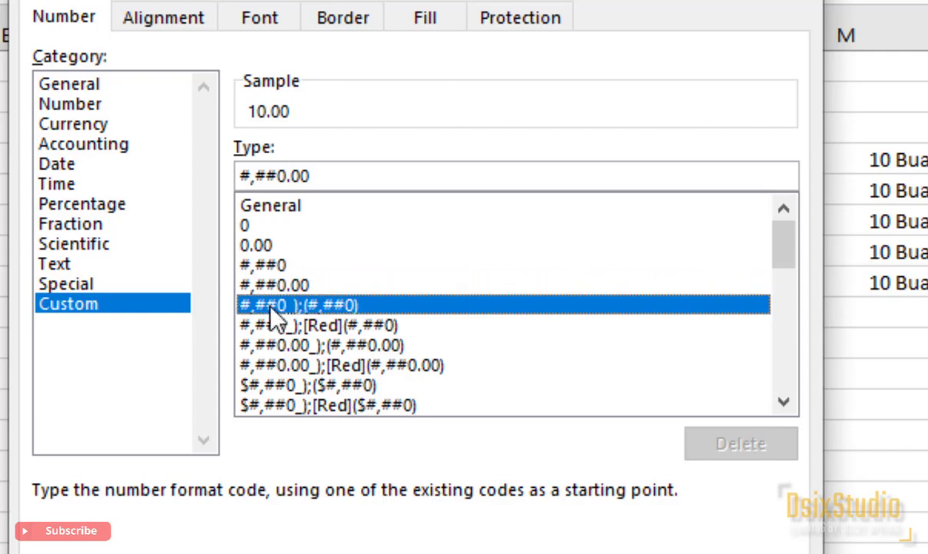
left_click(275, 326)
left_click(279, 345)
left_click(268, 366)
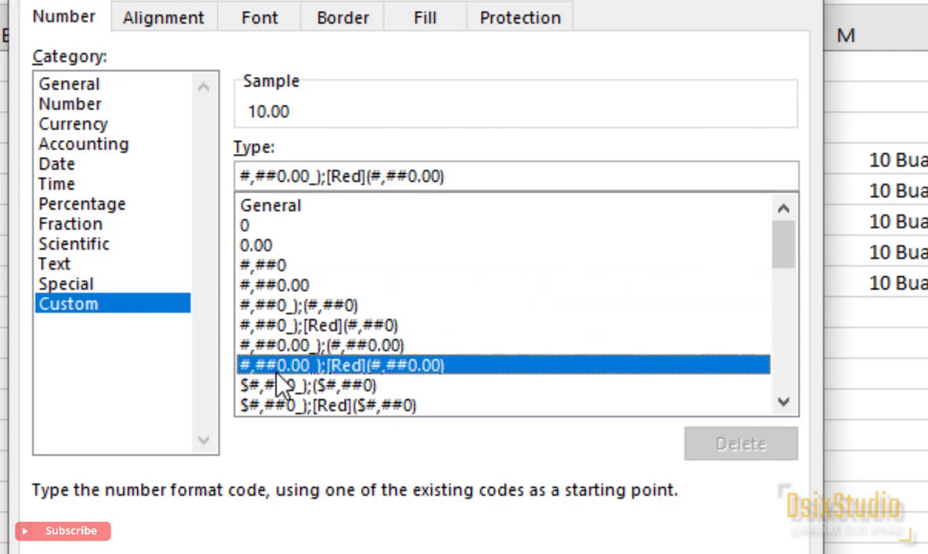
scroll(271, 385, "down", 2)
left_click(287, 270)
left_click(281, 301)
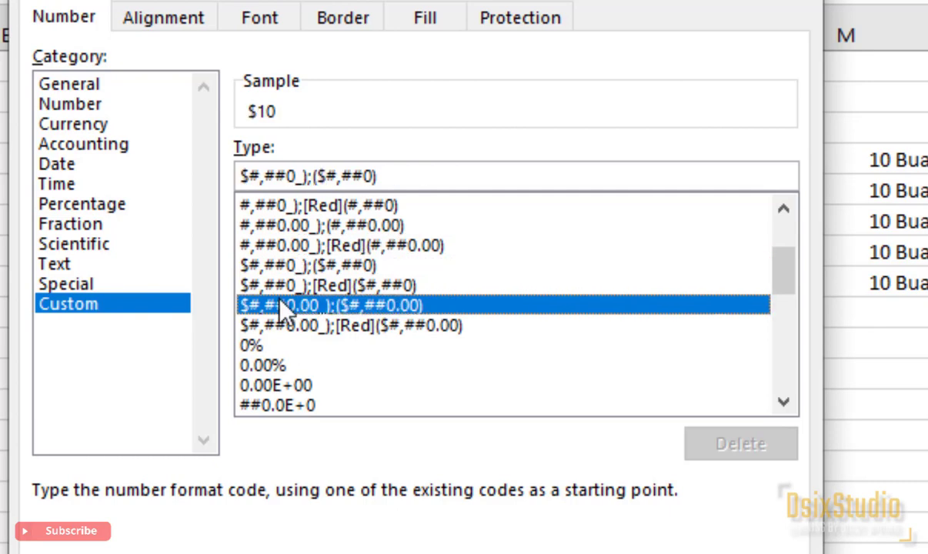
left_click(276, 346)
left_click(274, 380)
scroll(296, 331, "up", 2)
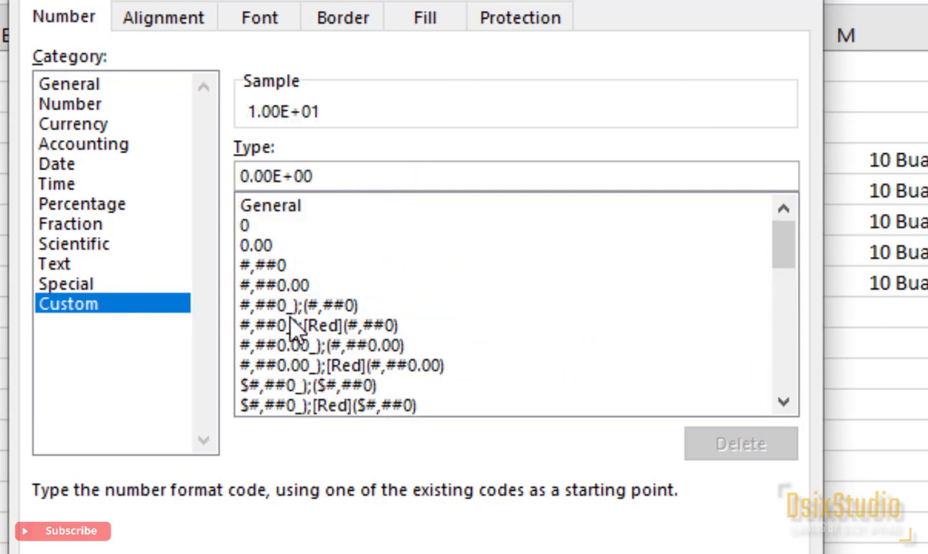
left_click(254, 224)
left_click(260, 205)
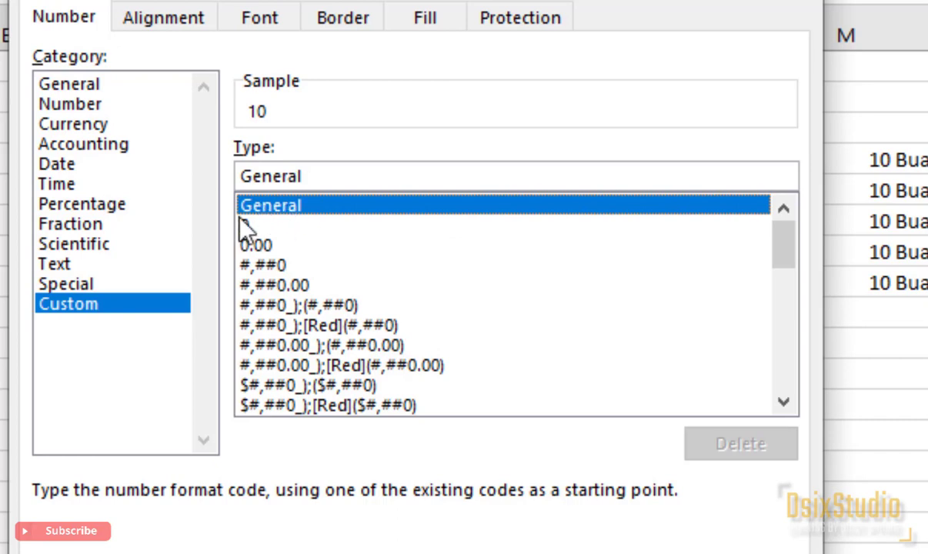
- Apply the custom number format # "buah" to cells K4:K7
left_click(245, 225)
left_click(321, 167)
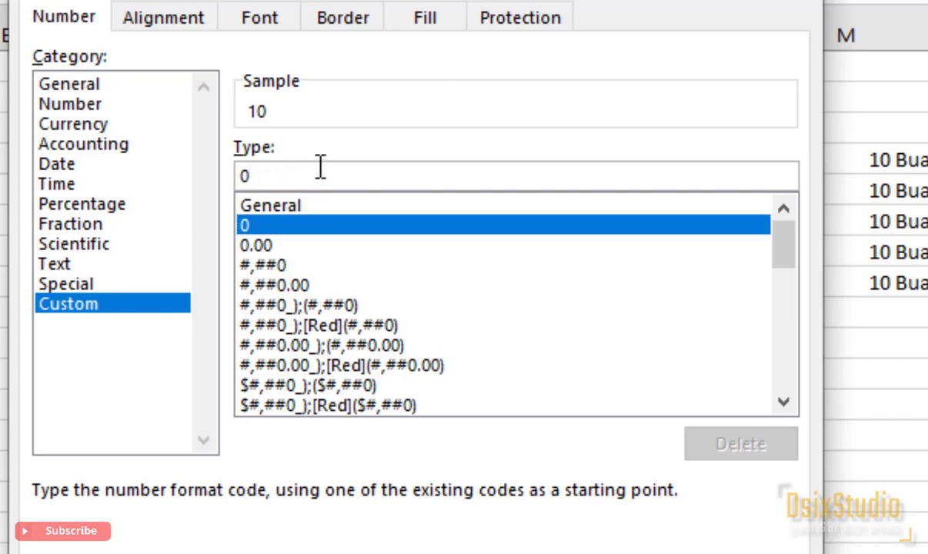
key("BackSpace")
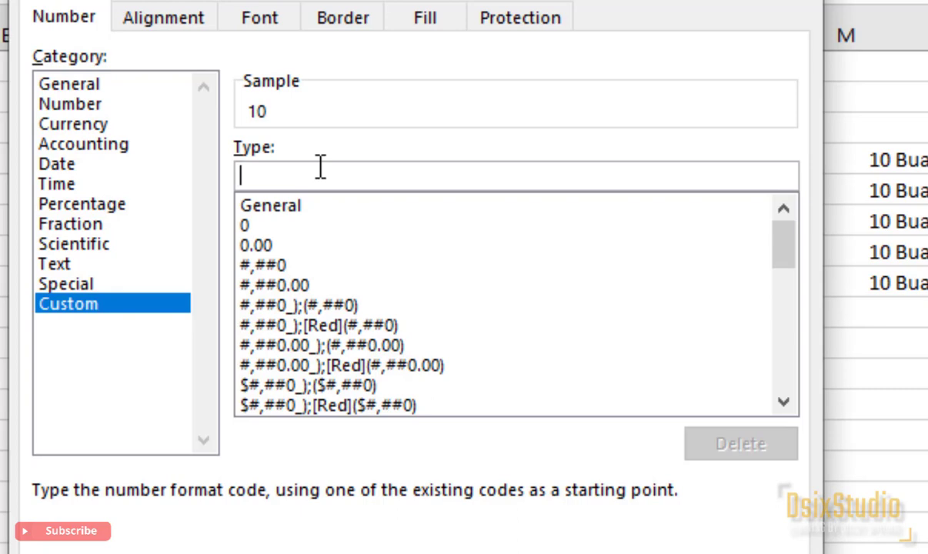
type("# \"buah")
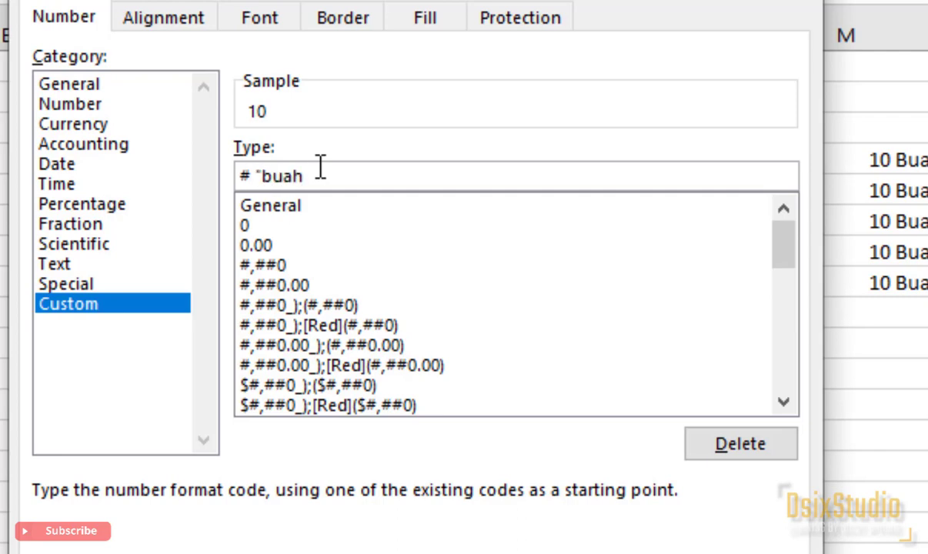
type("\"")
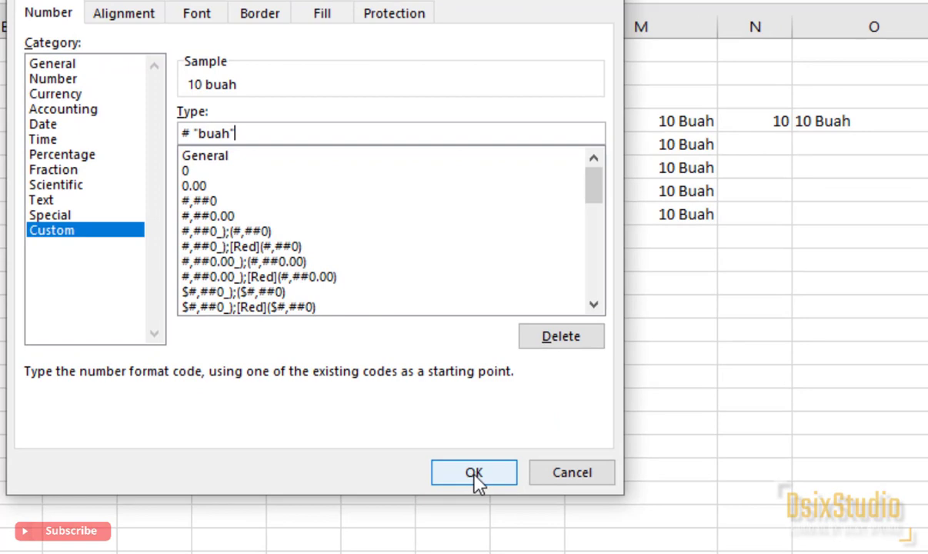
left_click(475, 474)
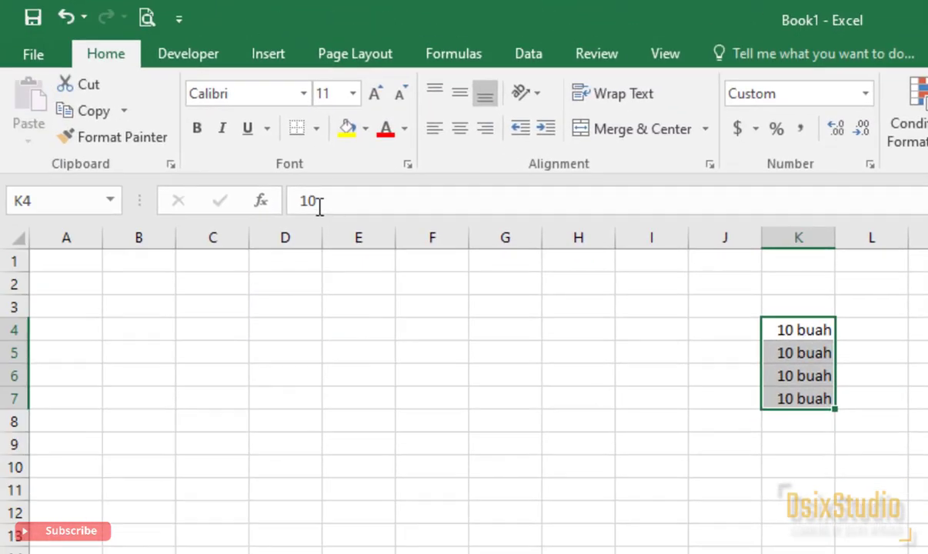
- Check the stored values of cells K4 to K7 and review the custom format code list for K7
left_click(800, 376)
left_click(796, 329)
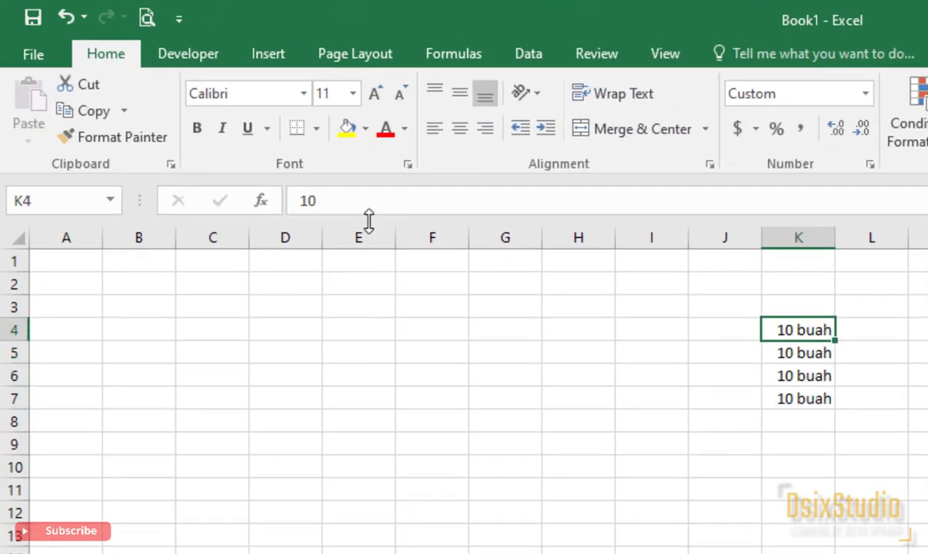
left_click(811, 352)
left_click(814, 376)
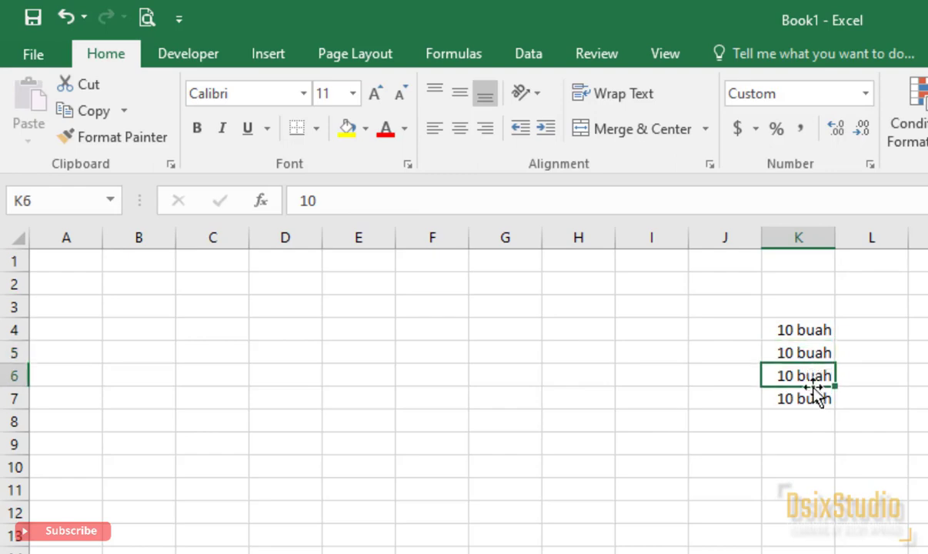
left_click(816, 399)
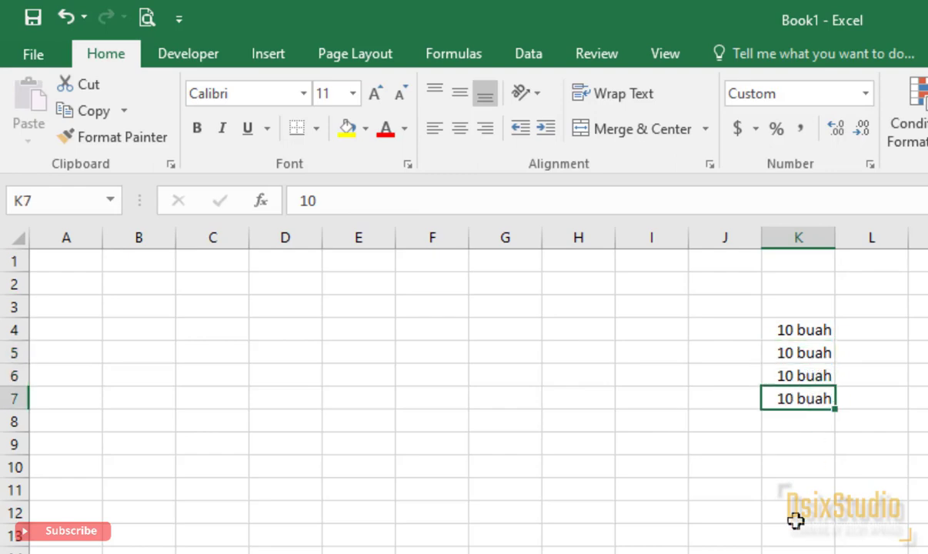
left_click(864, 94)
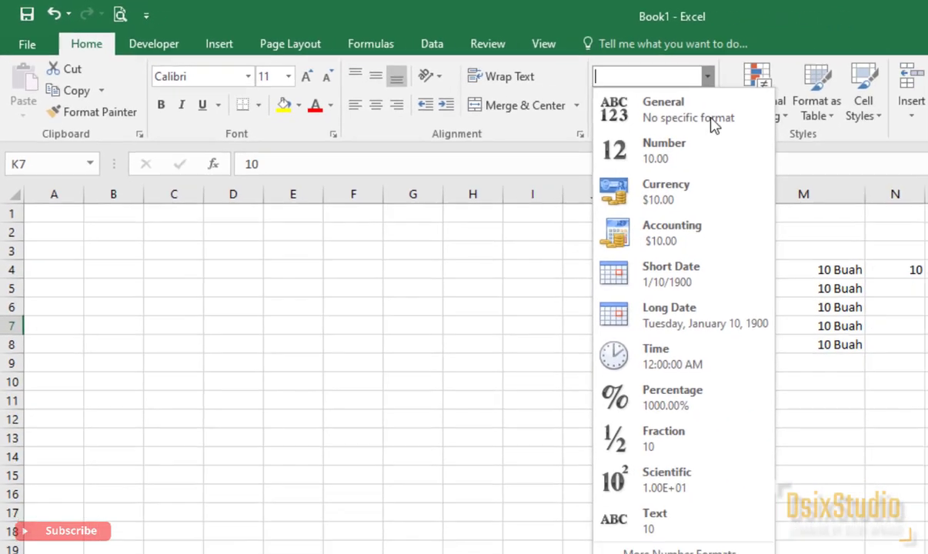
left_click(679, 551)
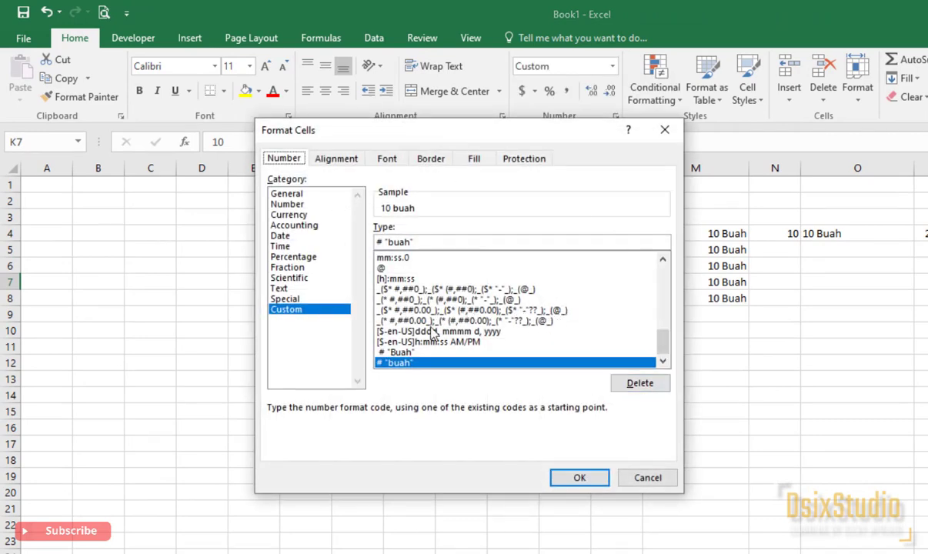
scroll(431, 332, "up", 10)
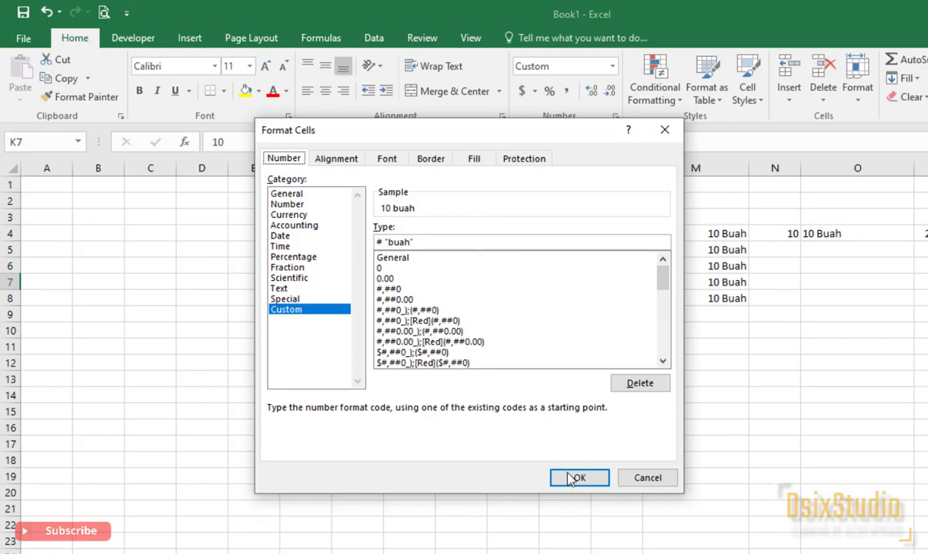
left_click(605, 482)
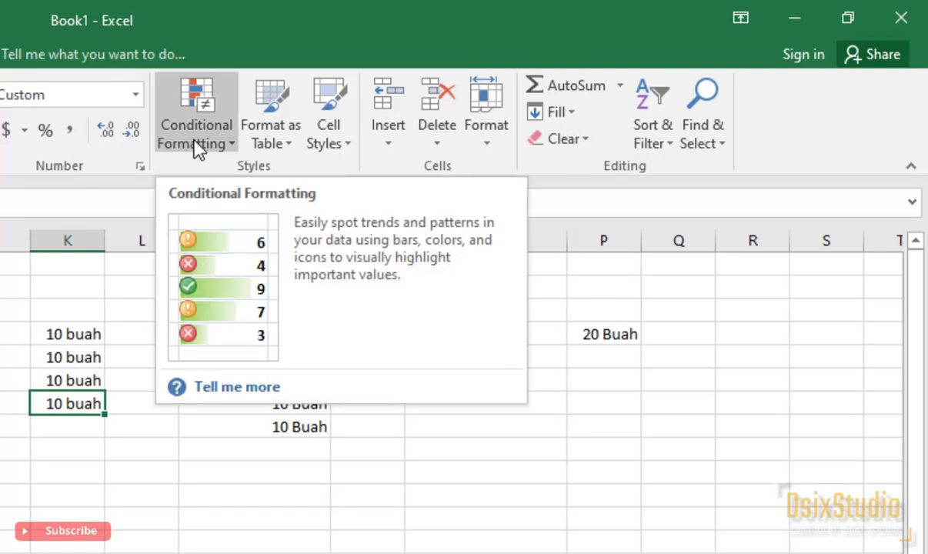
left_click(196, 143)
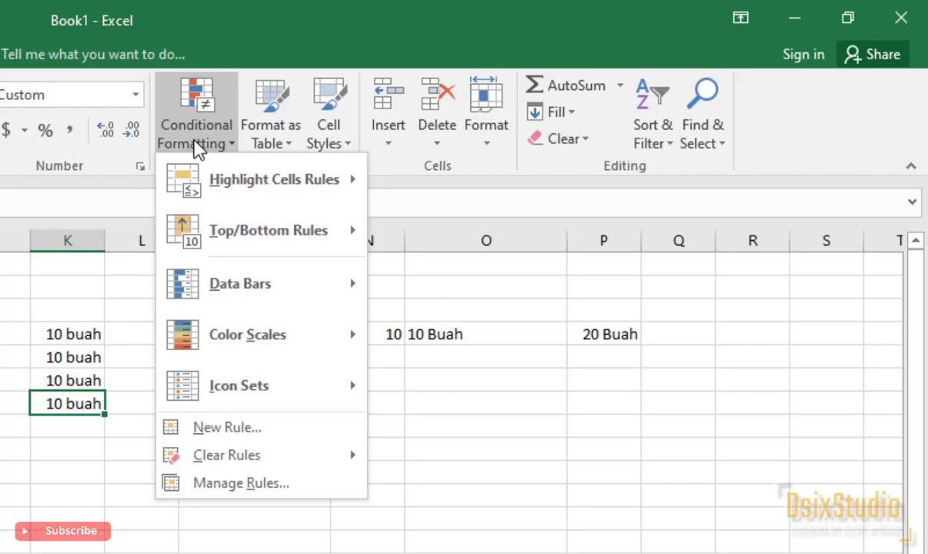
mouse_move(242, 179)
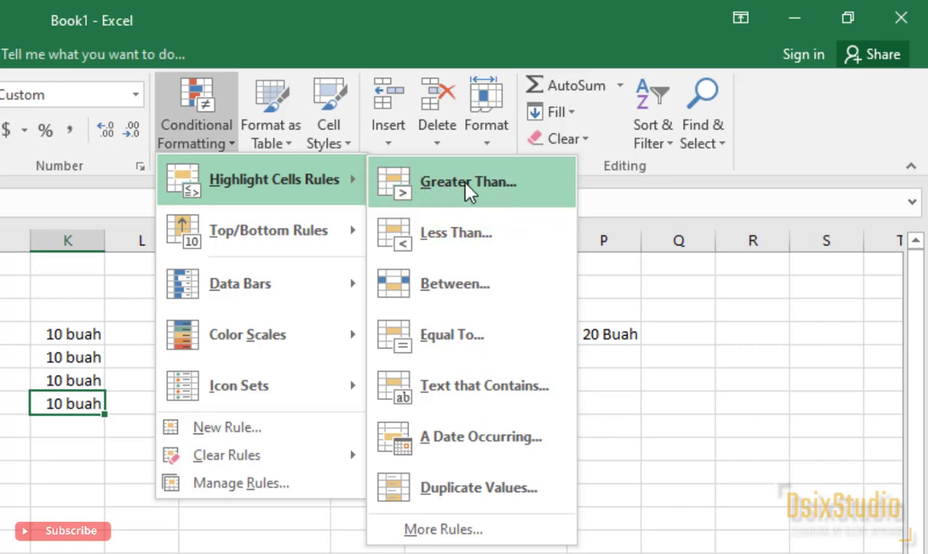
left_click(42, 462)
left_click(37, 514)
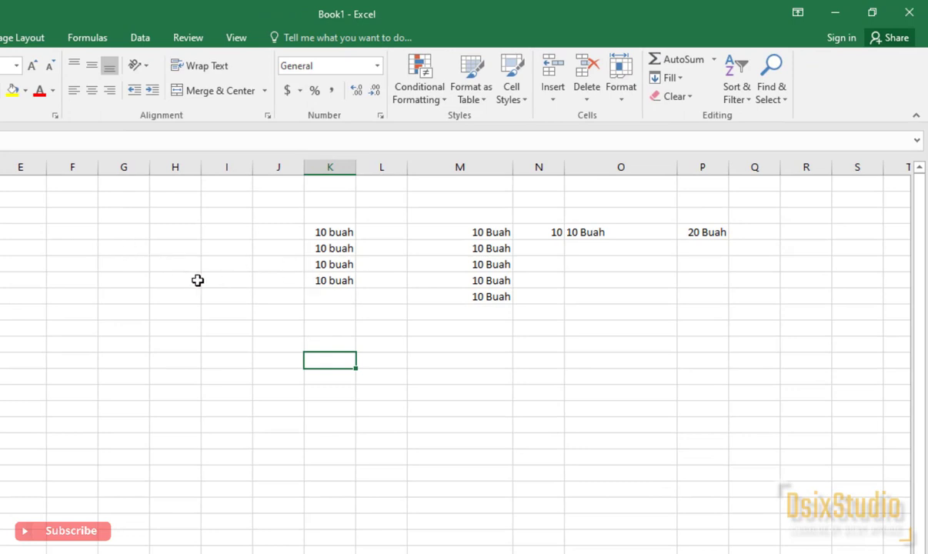
- Enter 20, 10 and 30 in cells H8, H9 and H10
left_click(166, 297)
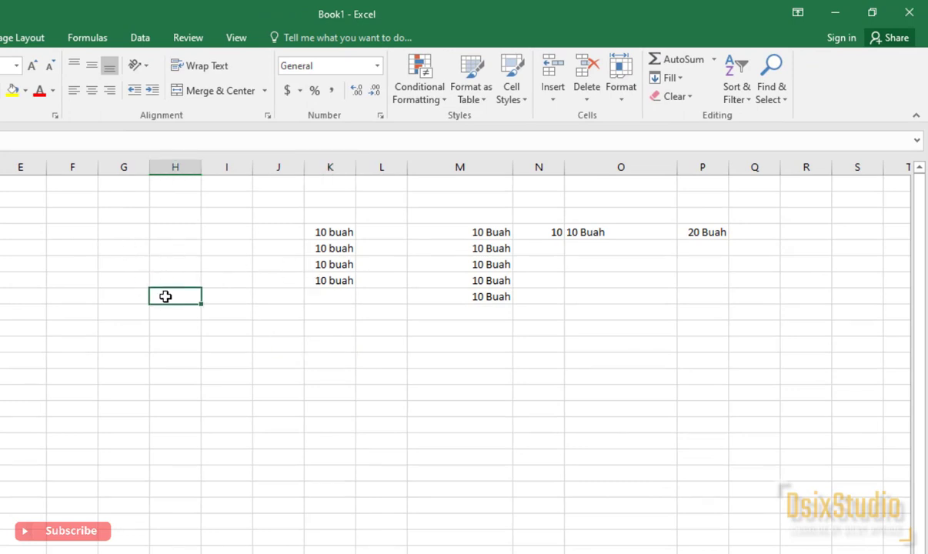
type("20")
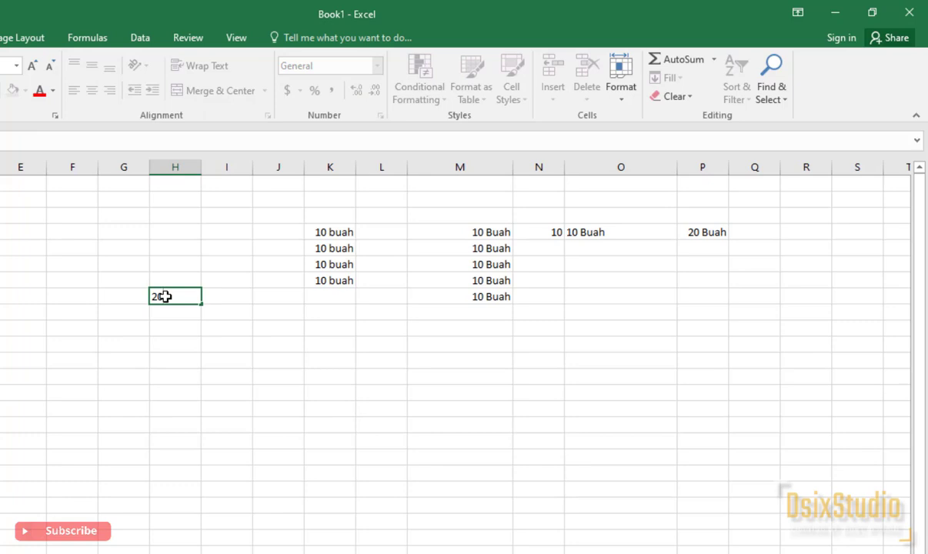
key("Return")
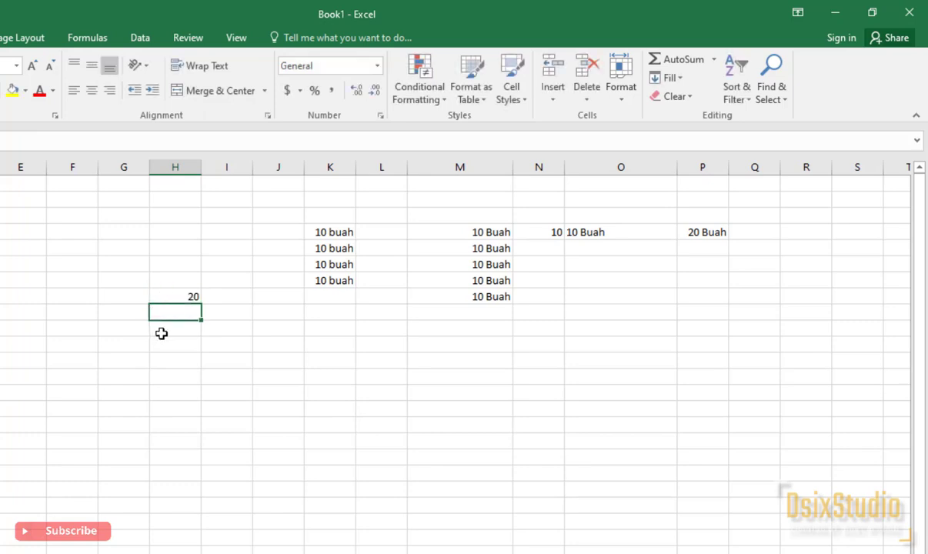
type("10")
key("Return")
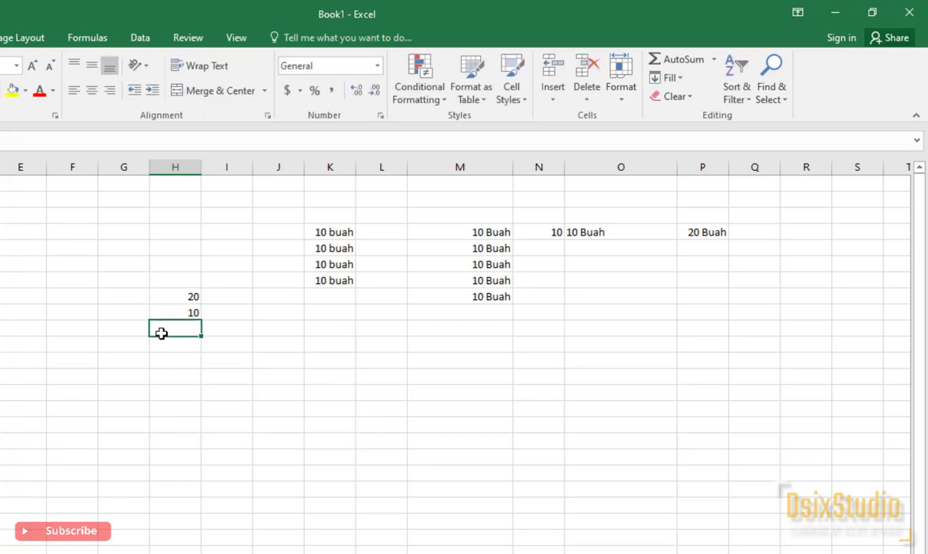
type("30")
key("Return")
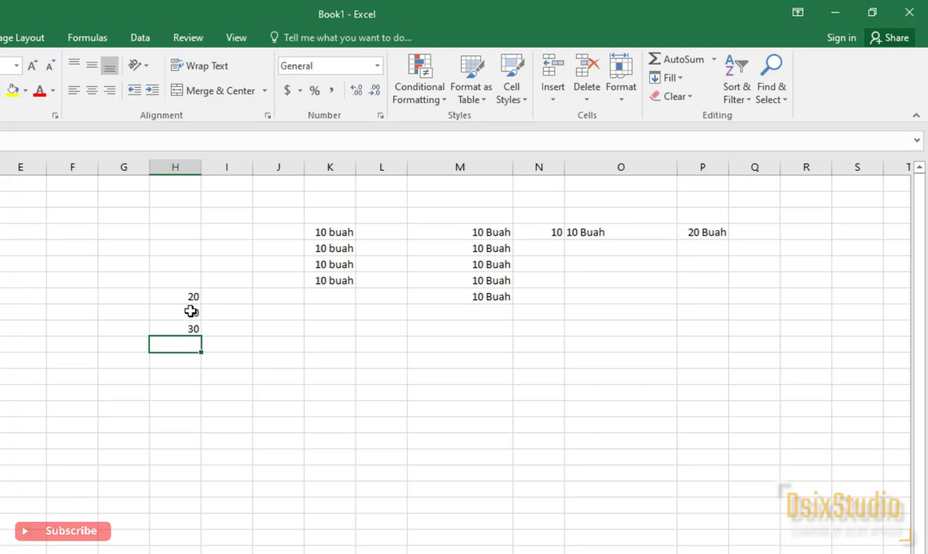
- Start a Greater Than conditional formatting rule for cells H9:H10 and move its dialog clear of the data
left_click(190, 311)
left_click_drag(190, 310, 187, 328)
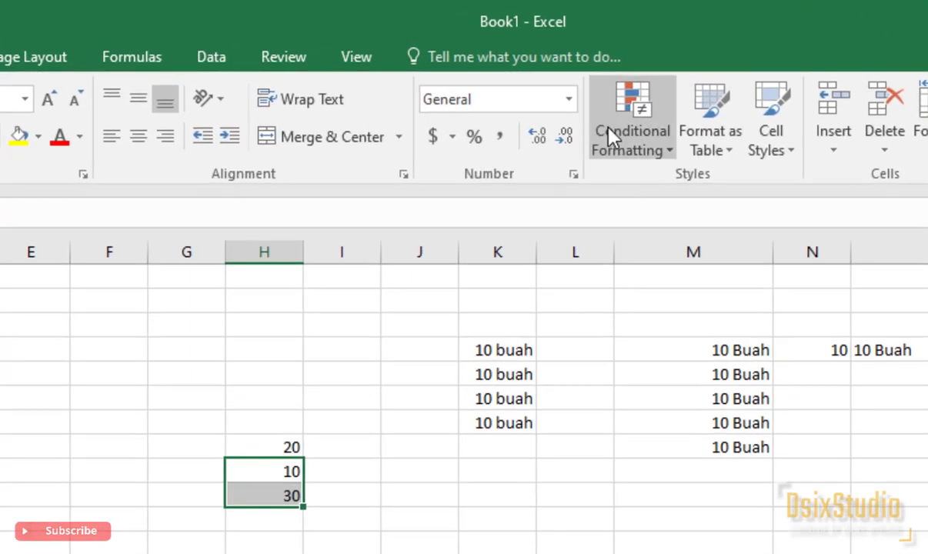
left_click(610, 135)
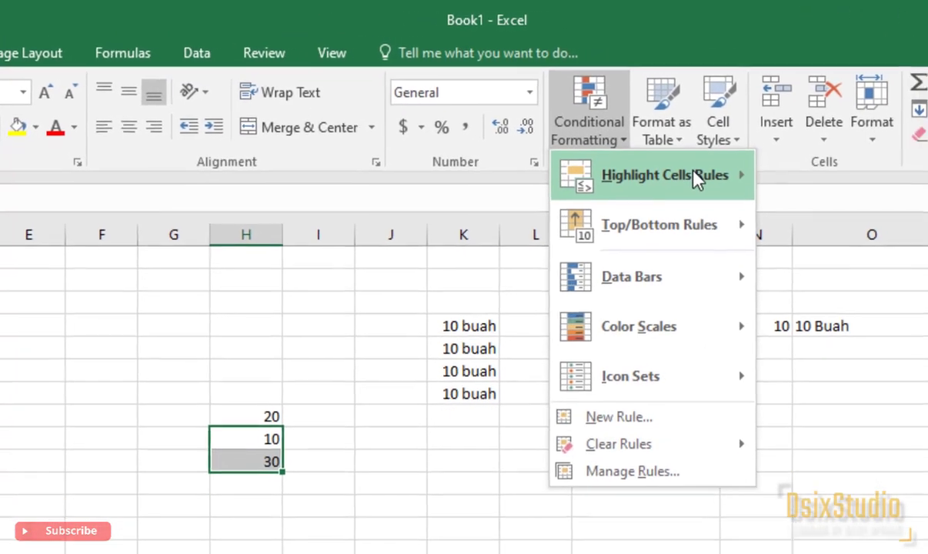
mouse_move(709, 175)
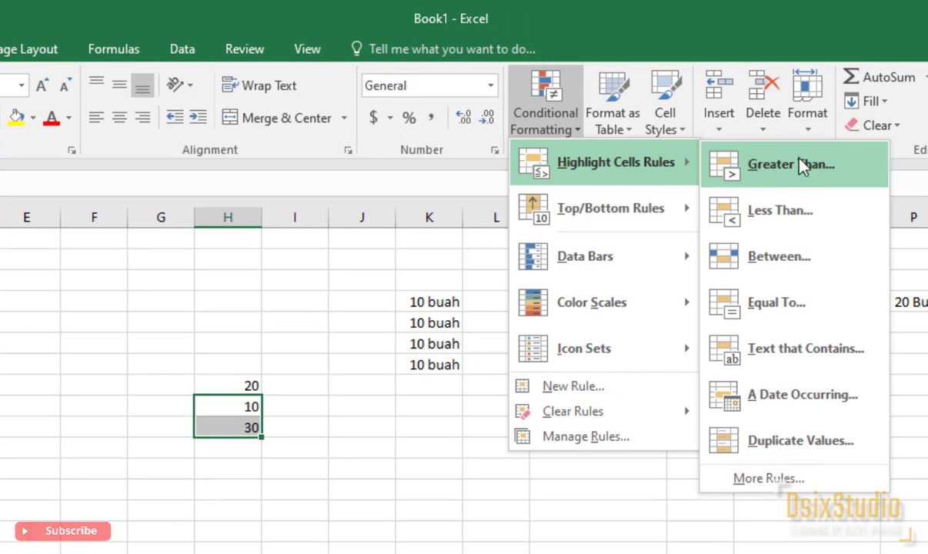
left_click(803, 174)
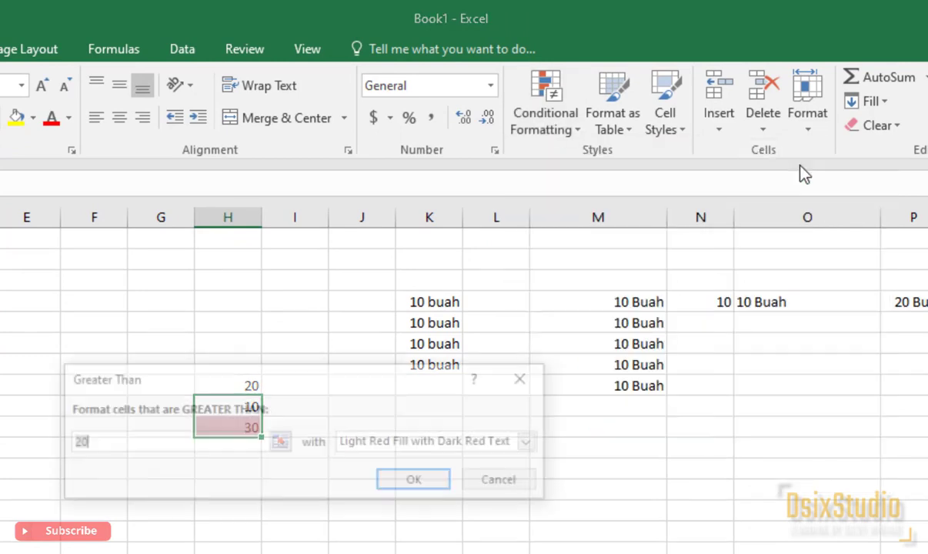
left_click_drag(296, 383, 509, 487)
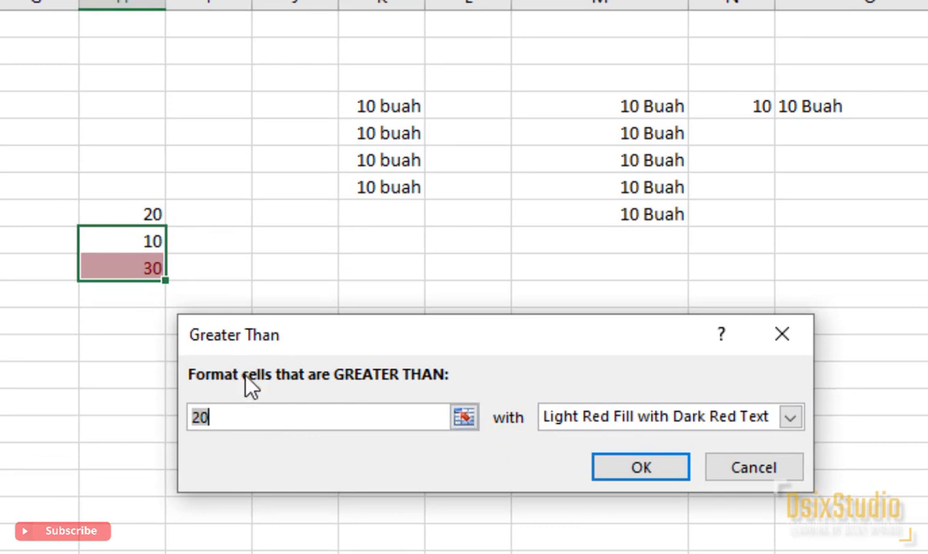
- Set the Greater Than rule to compare with $H$8, keep Light Red Fill with Dark Red Text, and apply it
left_click(241, 418)
key("BackSpace")
key("BackSpace")
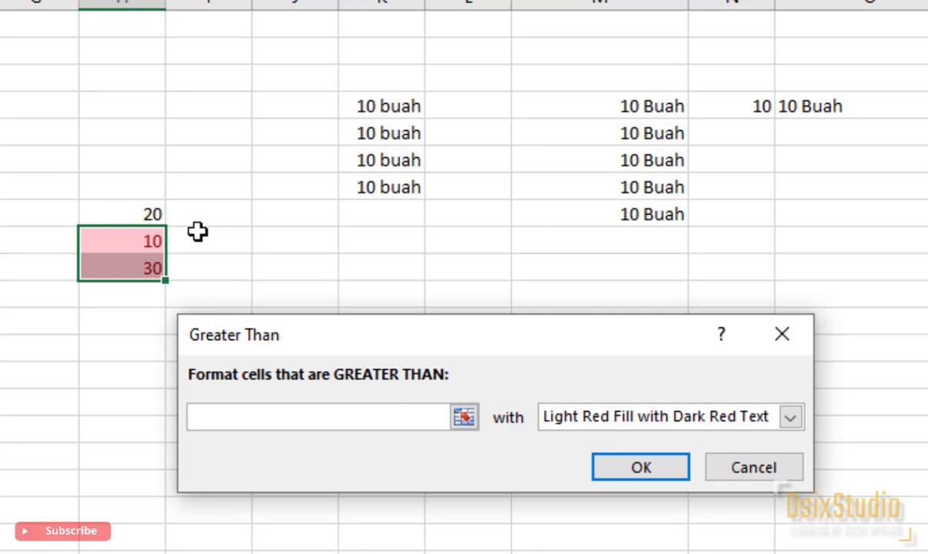
left_click(147, 215)
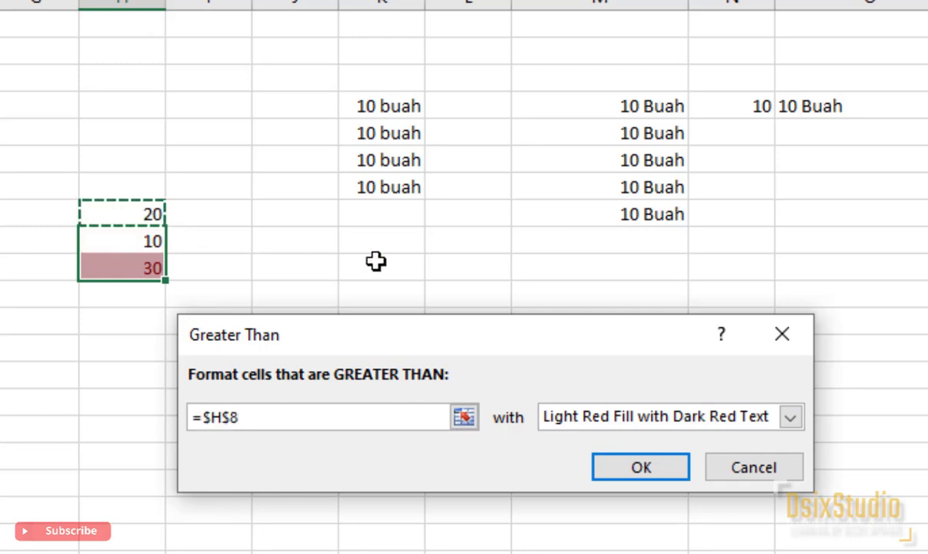
left_click(790, 417)
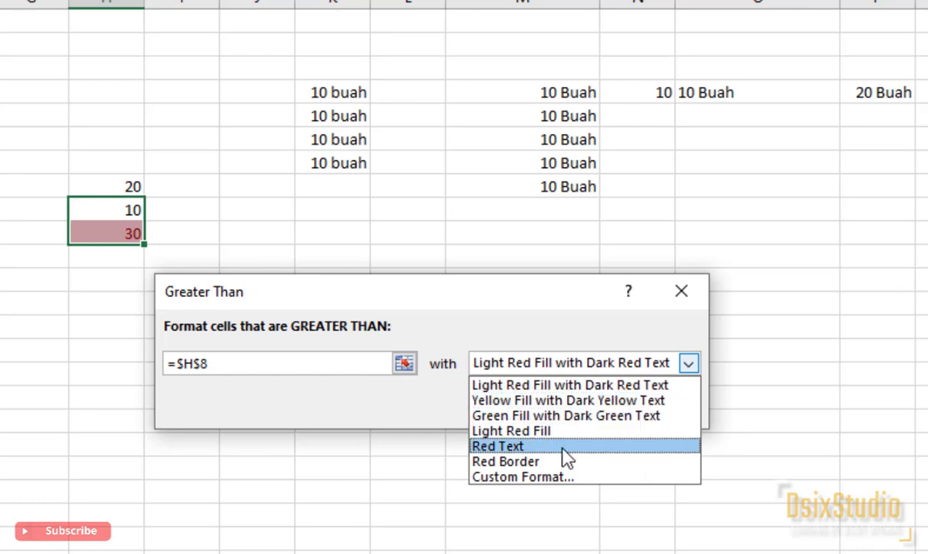
left_click(539, 387)
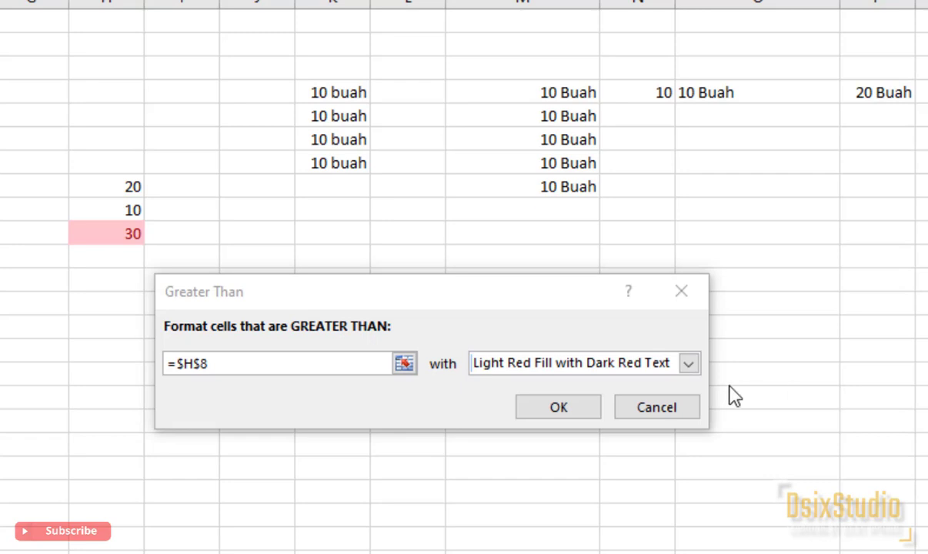
left_click(534, 415)
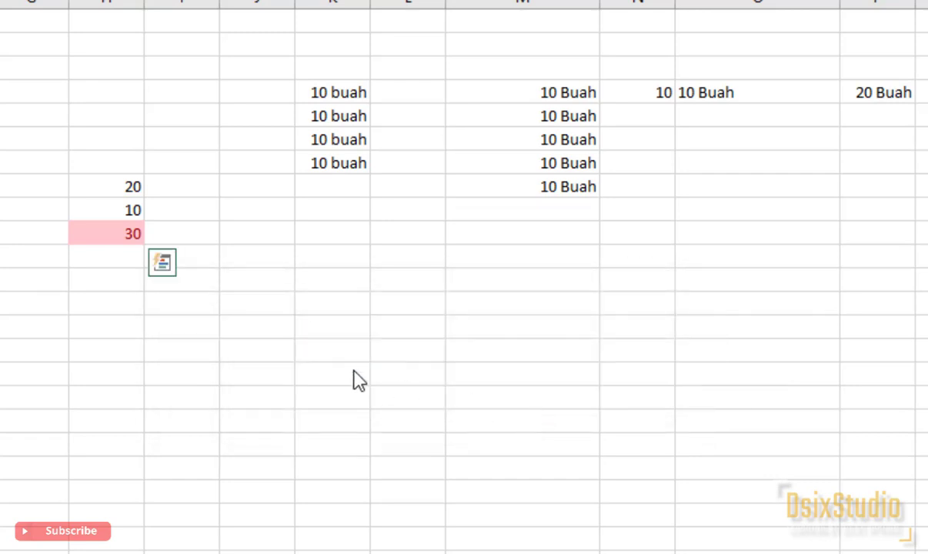
- Change the value in cell H9 to 40
left_click(118, 213)
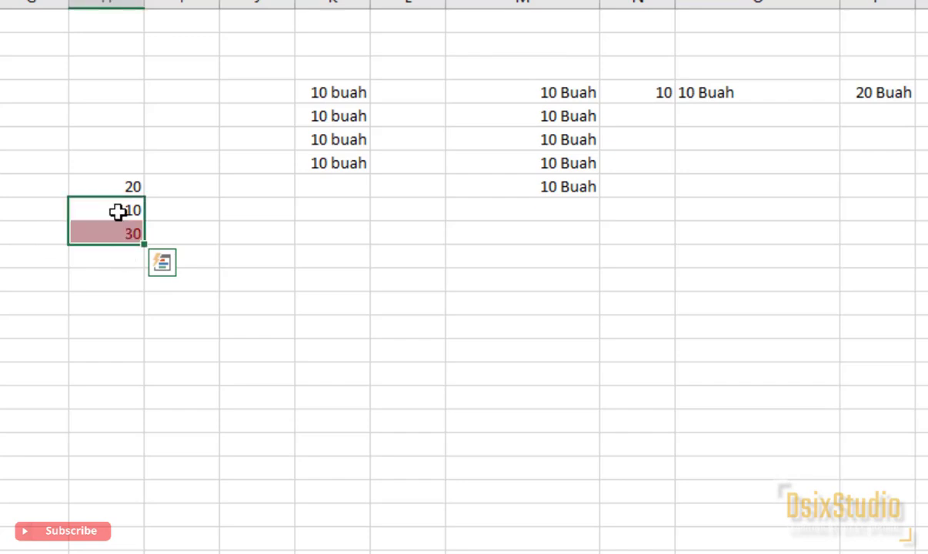
left_click(117, 213)
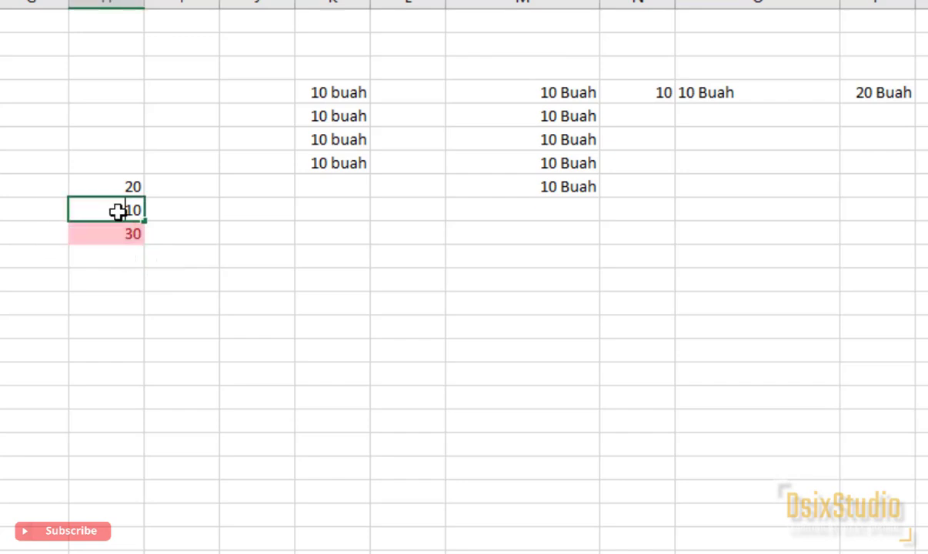
type("40")
key("Return")
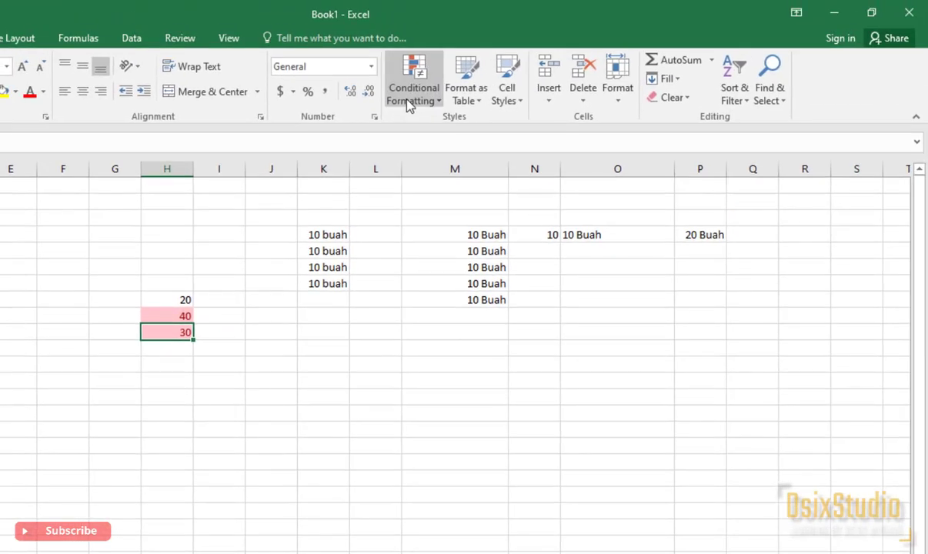
left_click(408, 98)
mouse_move(333, 142)
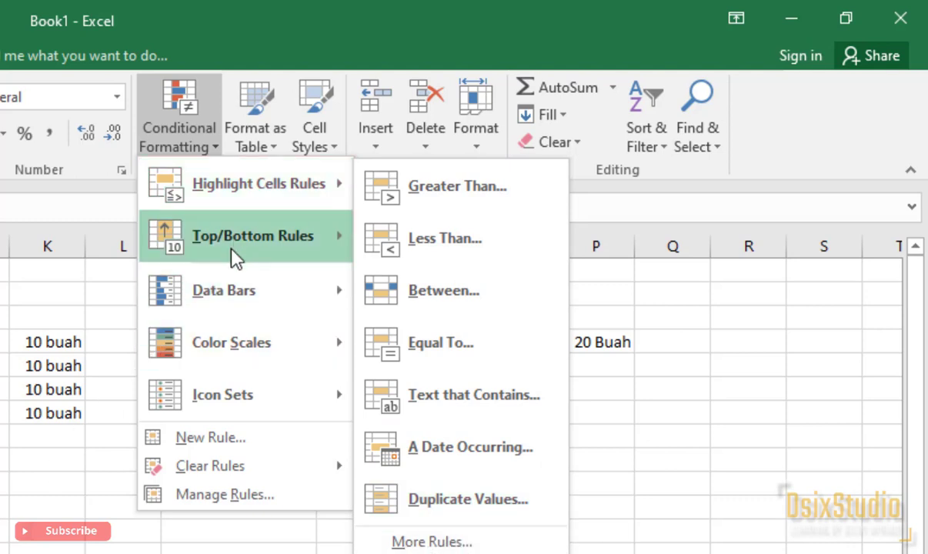
mouse_move(238, 251)
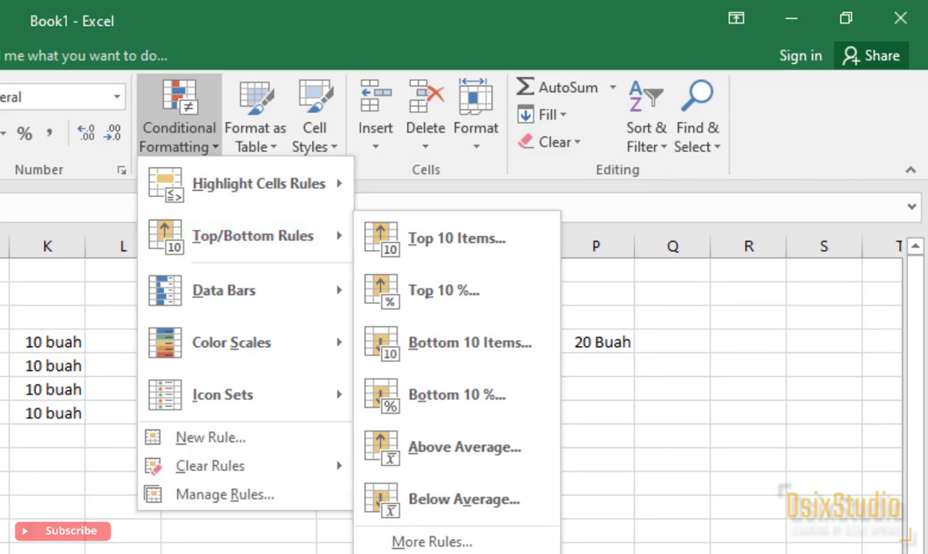
key("Escape")
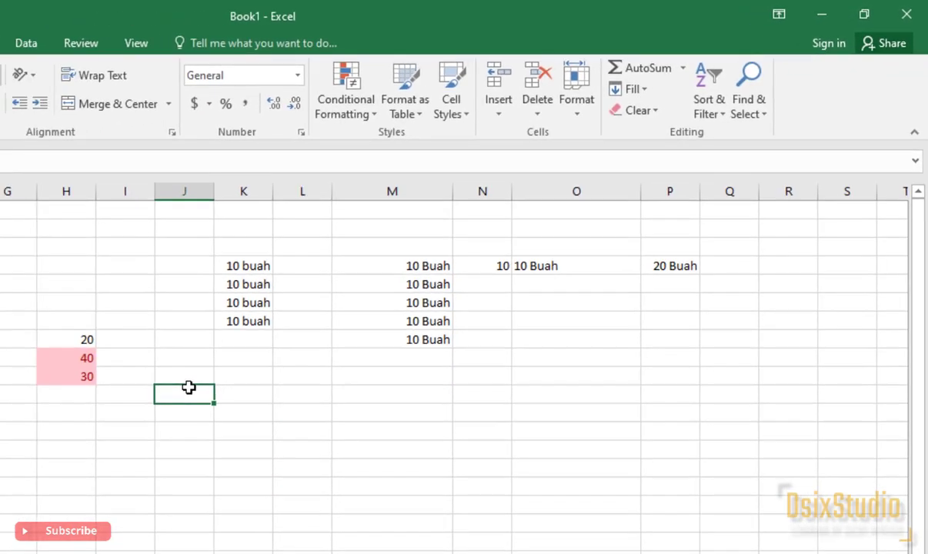
- Enter 1 and 2 in cells J11 and J12
type("1")
key("Return")
type("2")
key("Return")
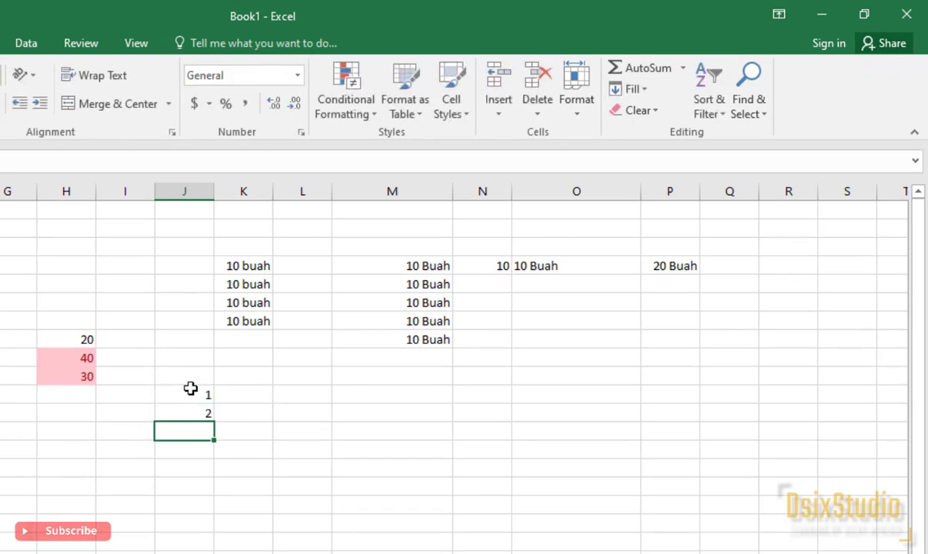
- Extend the number series from J11:J12 down column J until it reaches 24
left_click_drag(191, 389, 183, 413)
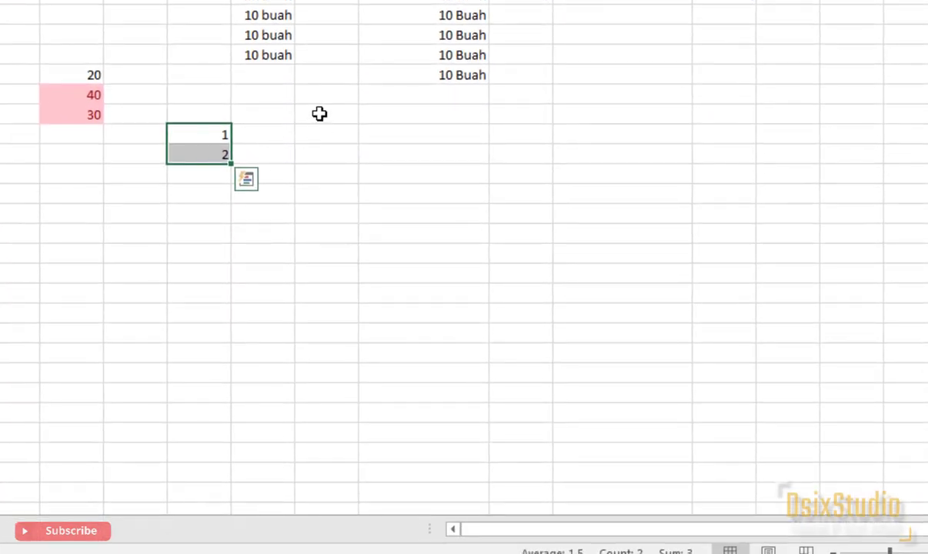
scroll(320, 114, "down", 1)
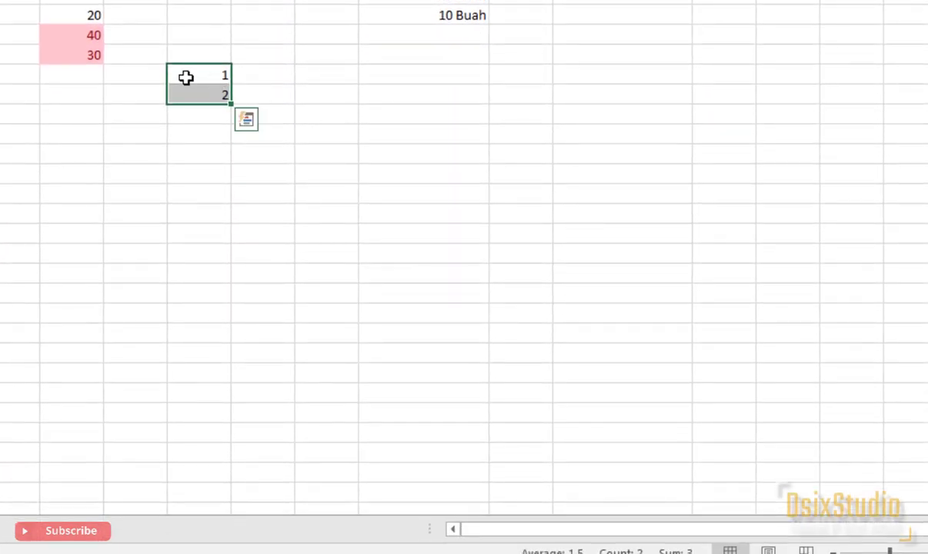
left_click(185, 77)
left_click(192, 96)
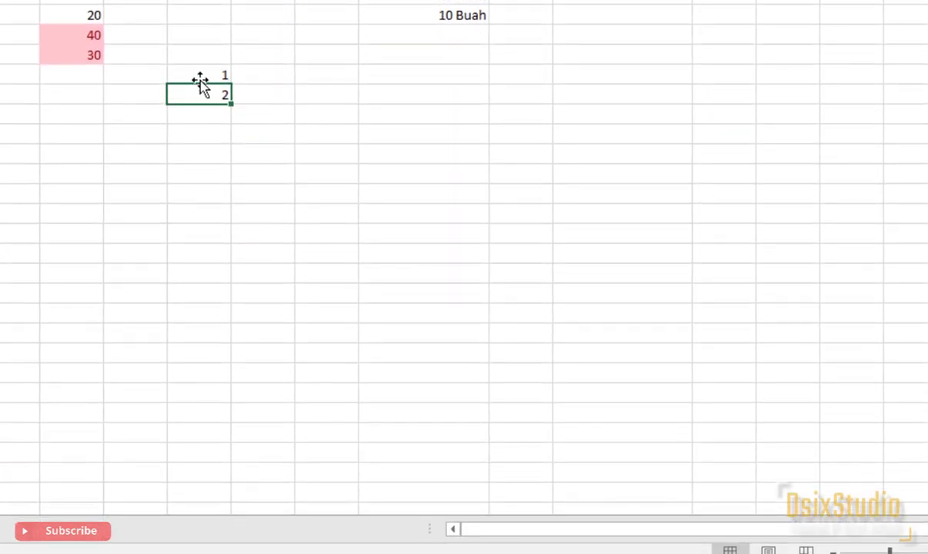
left_click_drag(199, 80, 199, 89)
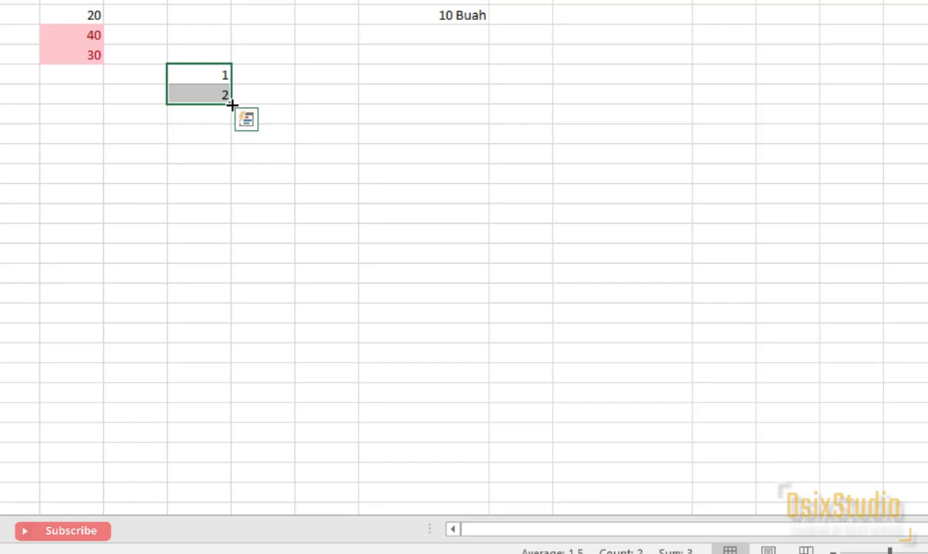
left_click_drag(232, 104, 180, 408)
scroll(168, 117, "up", 3)
scroll(168, 117, "down", 3)
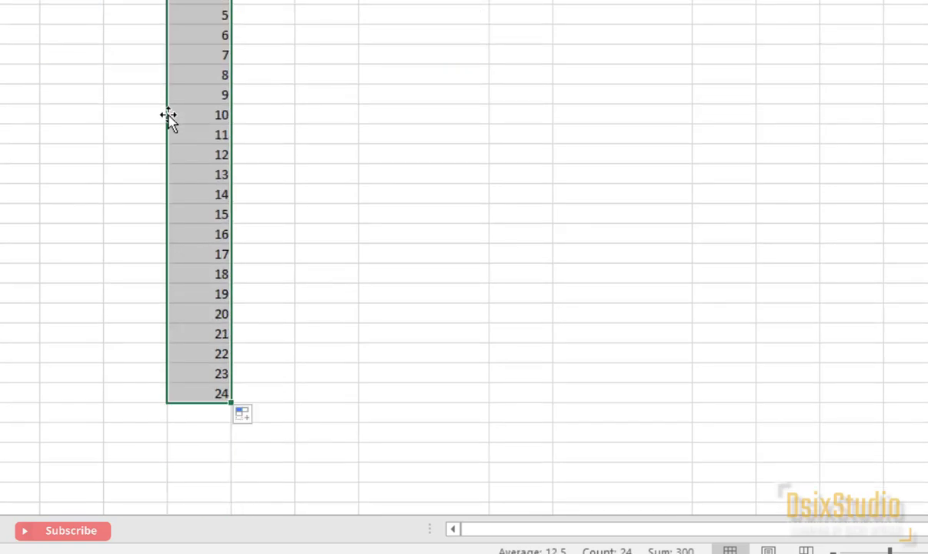
scroll(167, 117, "up", 1)
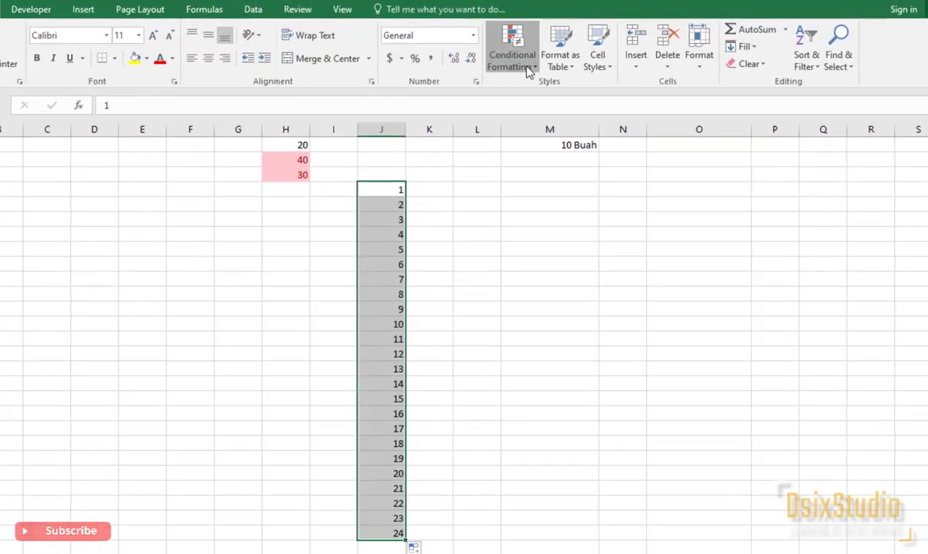
- Apply a Top 10 Items conditional formatting rule to the column J series, set to the top 5 with Light Red Fill with Dark Red Text
left_click(559, 43)
mouse_move(356, 201)
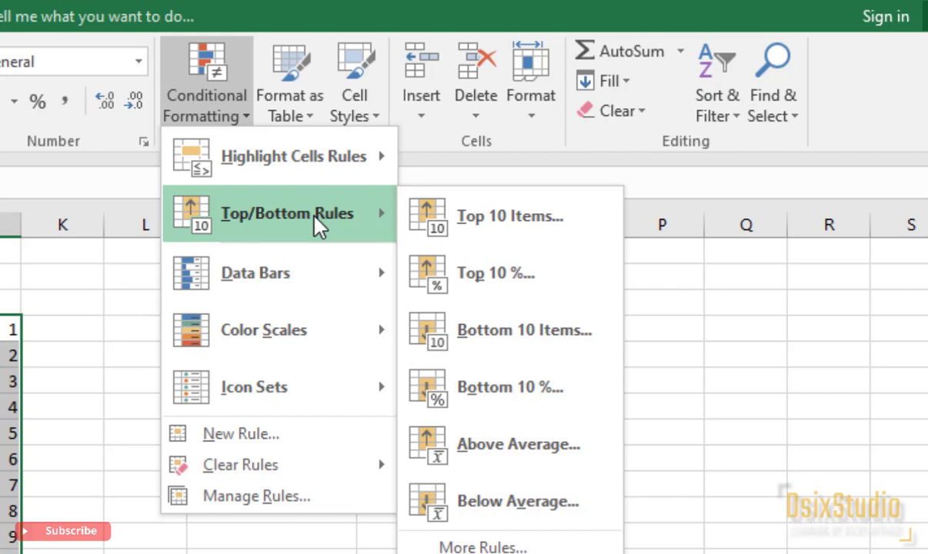
left_click(475, 217)
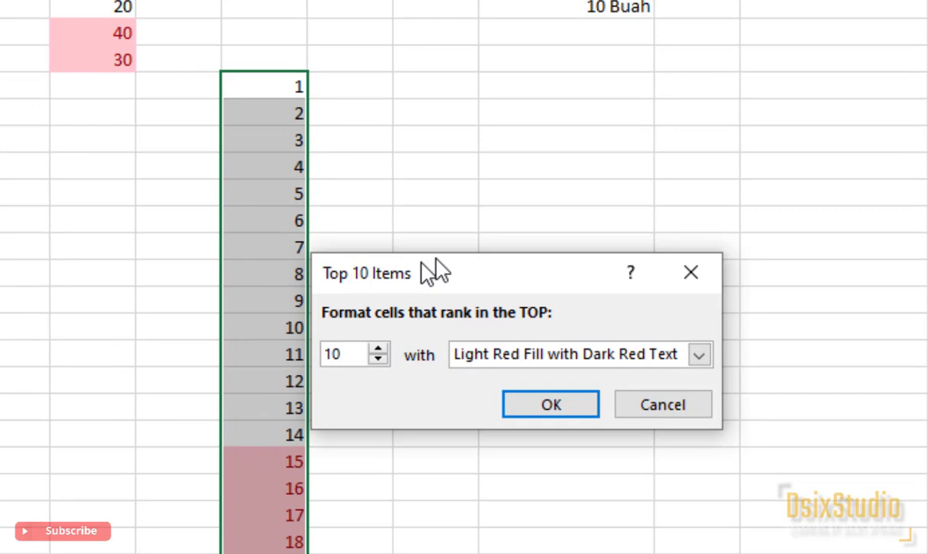
left_click_drag(428, 271, 516, 206)
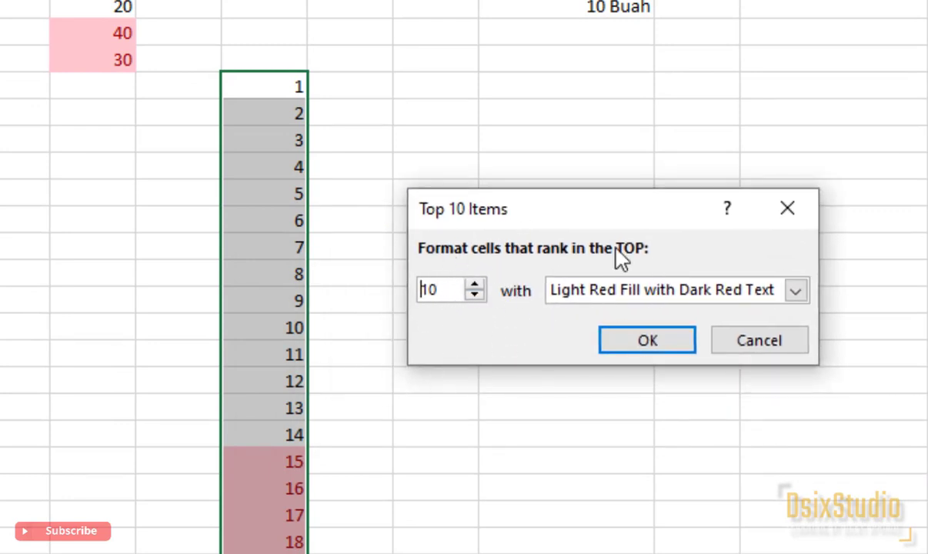
left_click(795, 291)
left_click(795, 291)
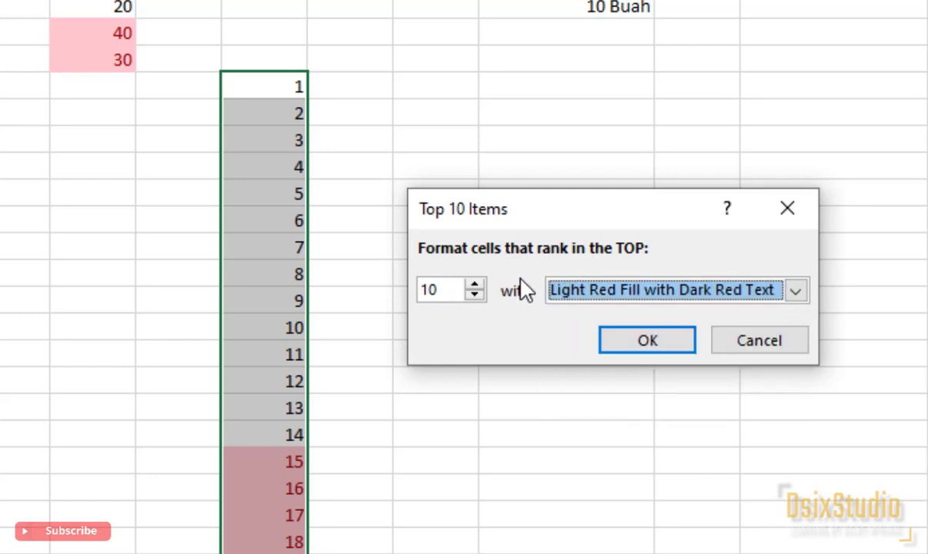
left_click_drag(446, 293, 399, 298)
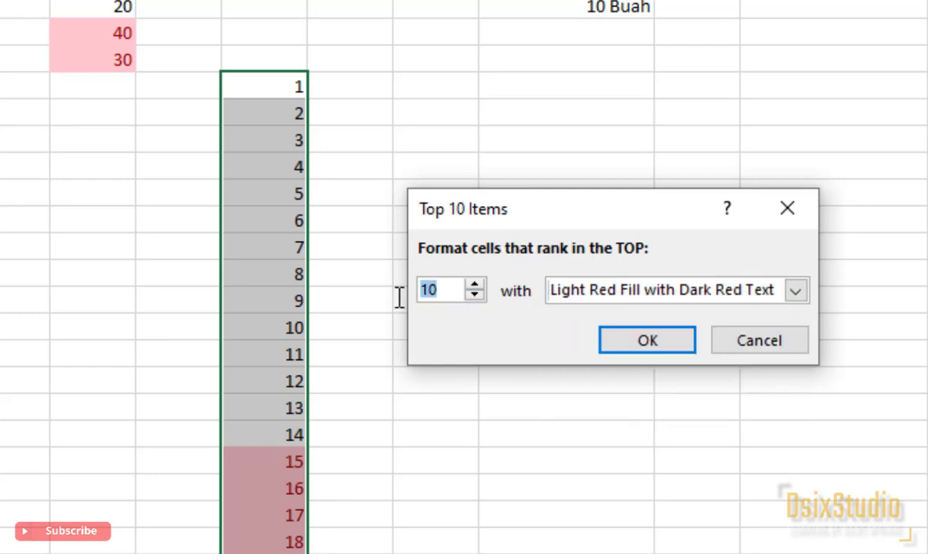
type("5")
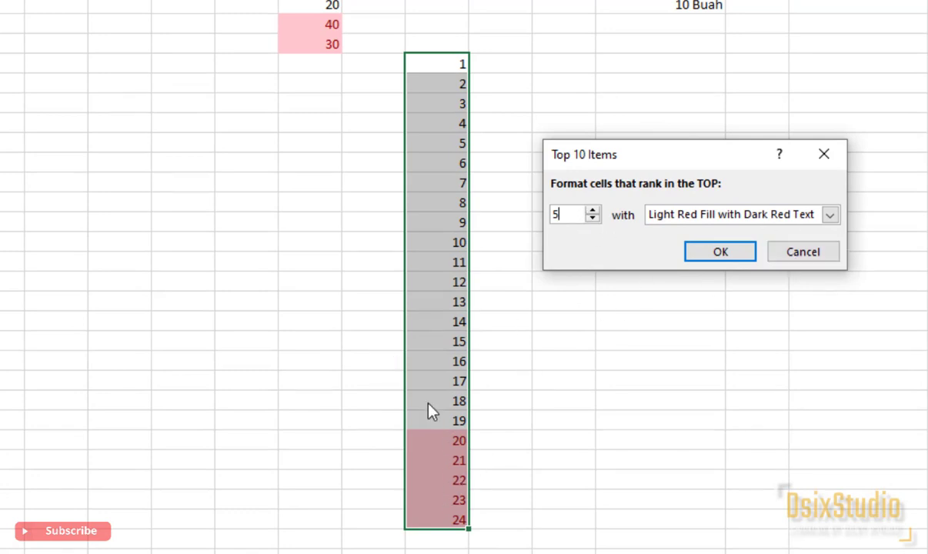
left_click(721, 252)
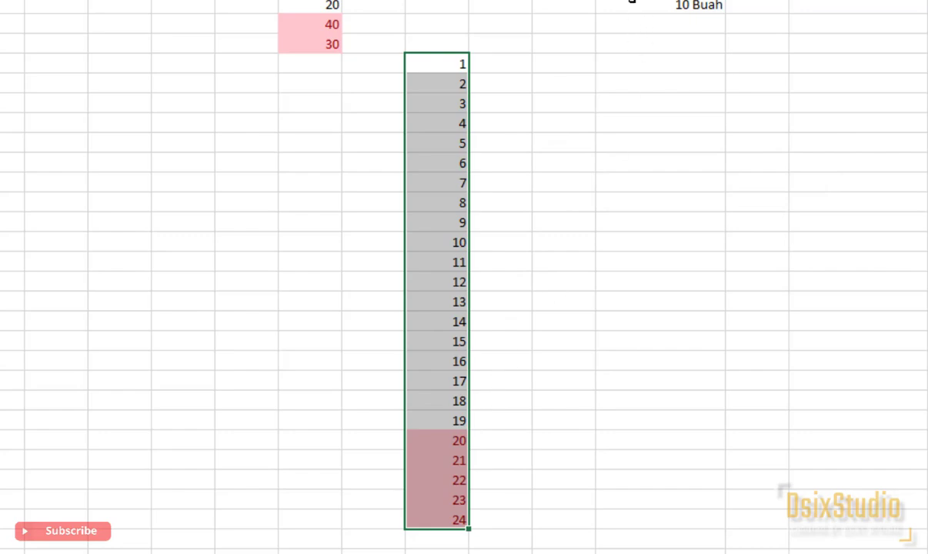
- Preview a Top 10% conditional formatting rule on the column J series, then cancel it
left_click(332, 58)
mouse_move(366, 164)
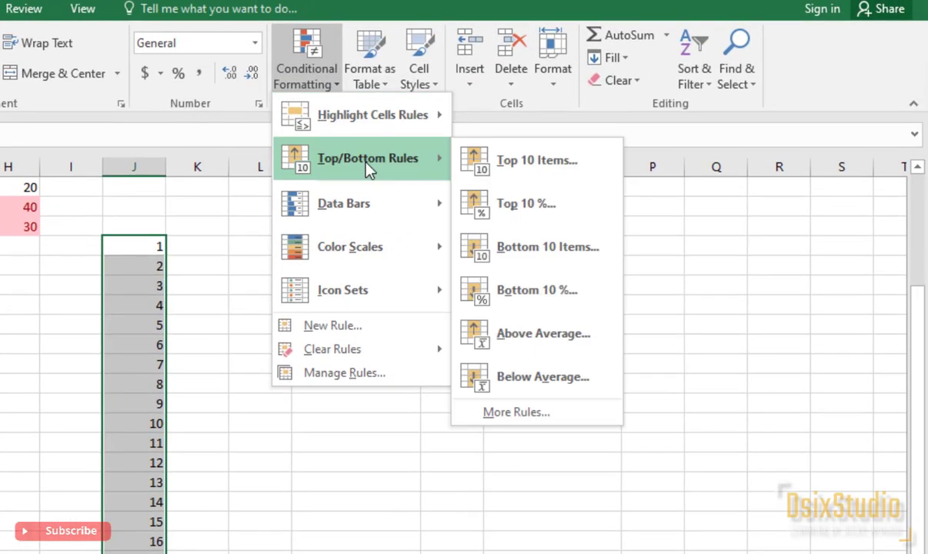
left_click(514, 206)
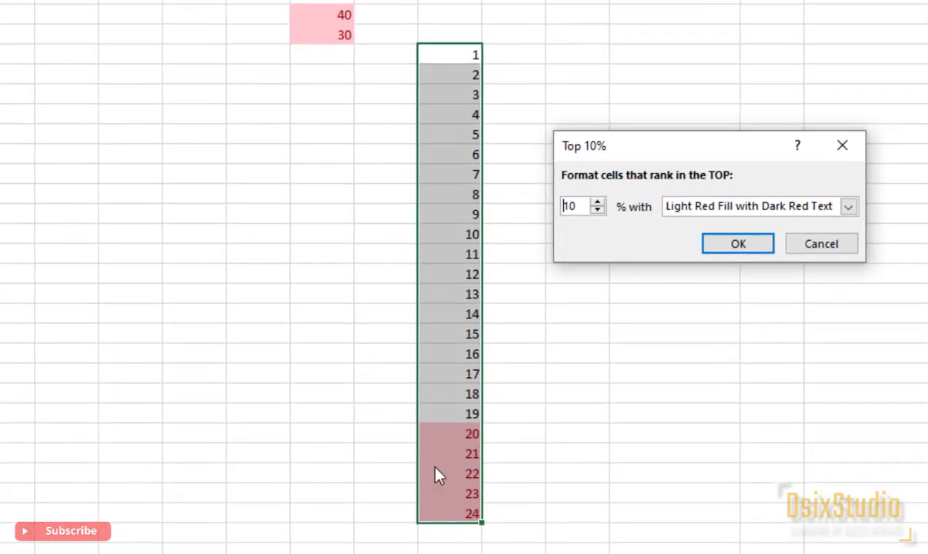
left_click(852, 246)
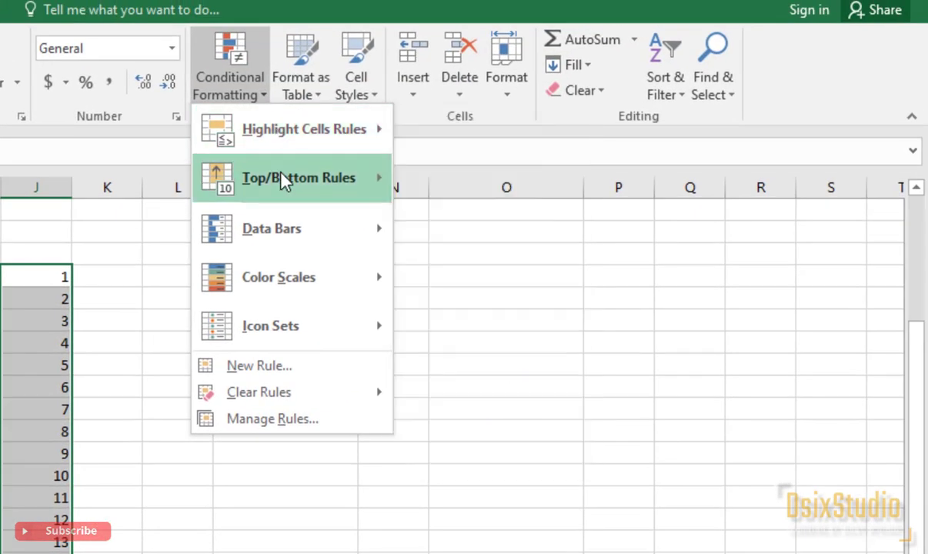
- Preview the Above Average and Below Average rules on the column J series, cancelling each one
mouse_move(282, 183)
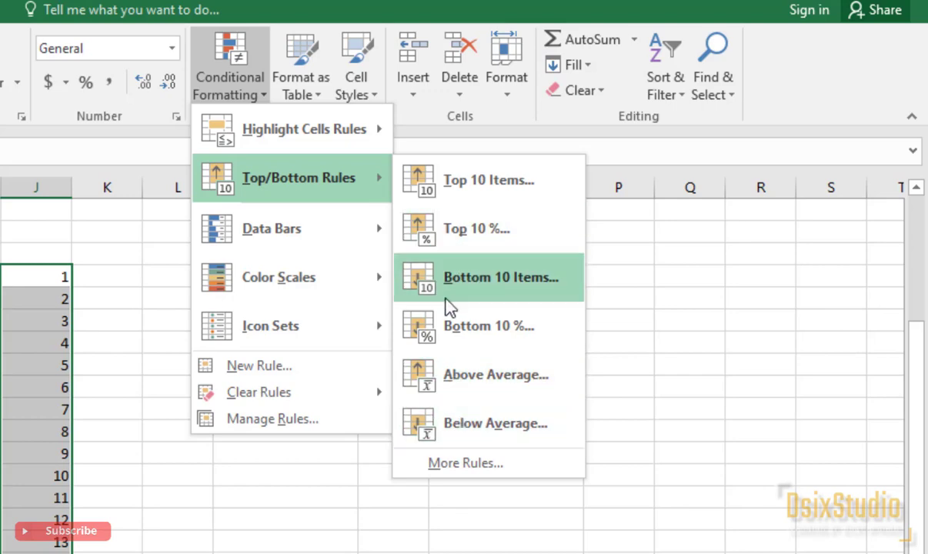
left_click(458, 389)
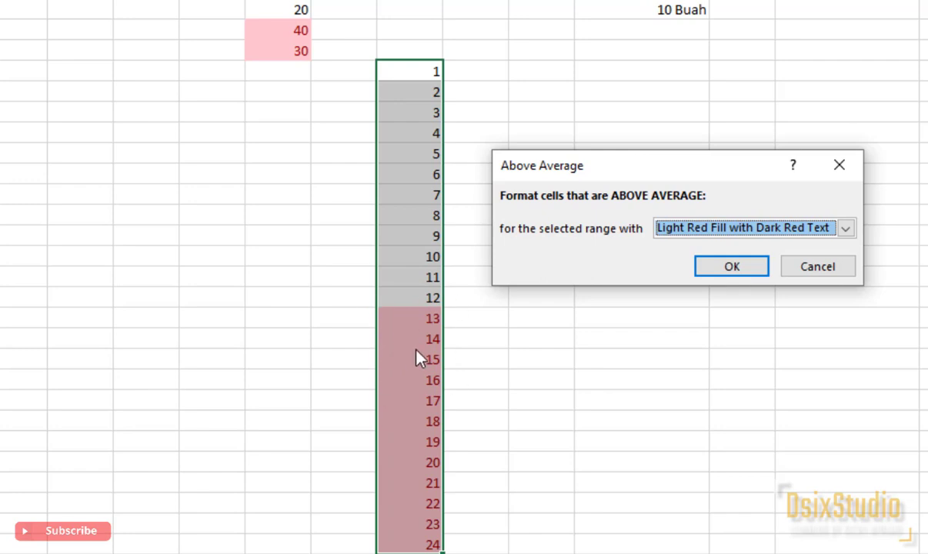
left_click(821, 269)
left_click(585, 1)
mouse_move(648, 1)
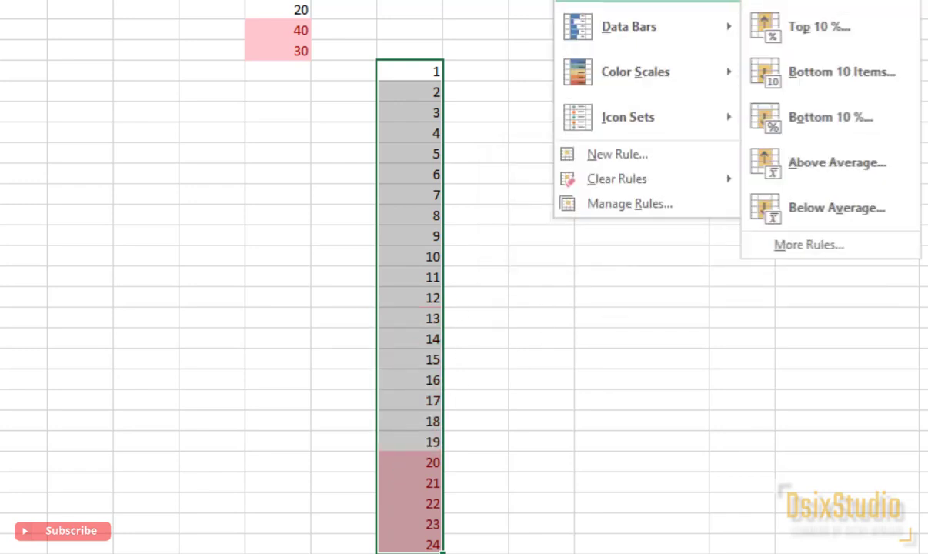
left_click(851, 217)
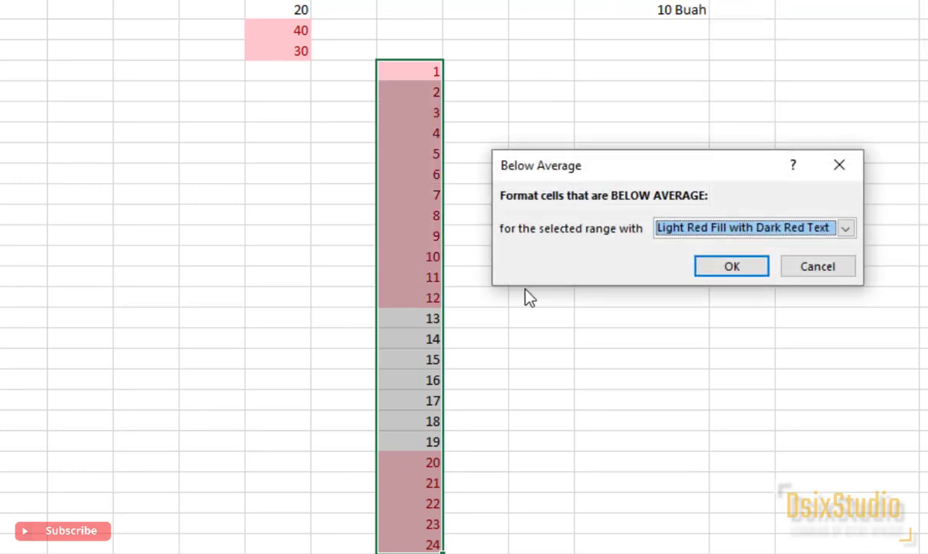
left_click(784, 267)
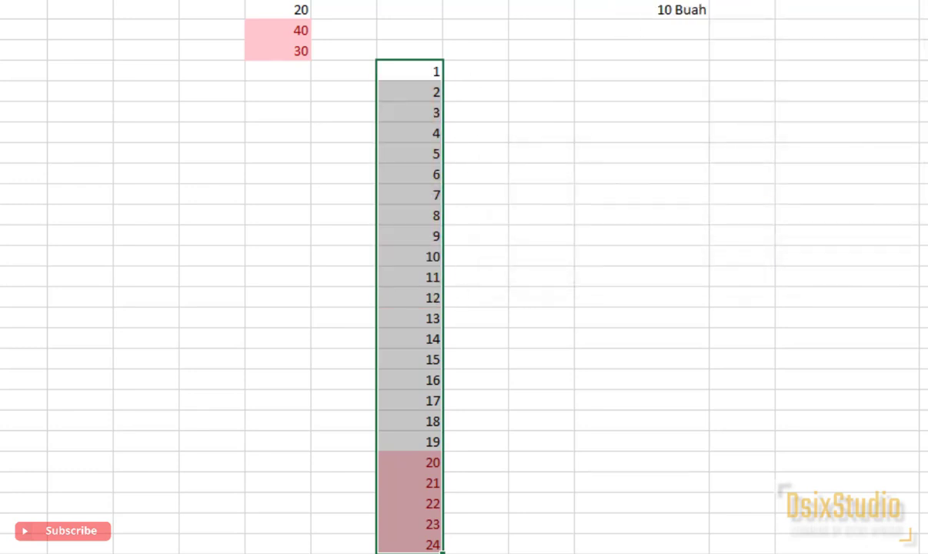
- Apply the Green-Yellow-Red color scale to the column J series, from red for the lowest value to green for the highest
left_click(585, 1)
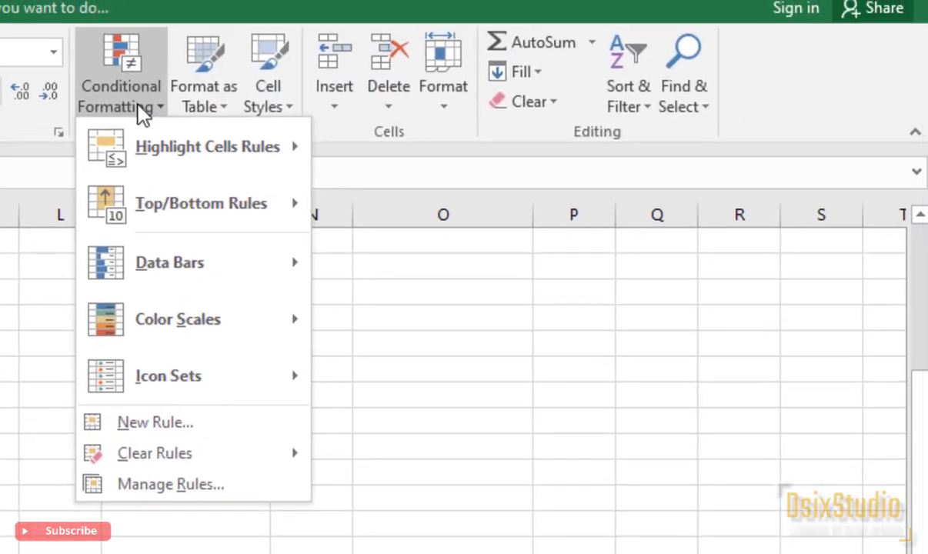
mouse_move(173, 270)
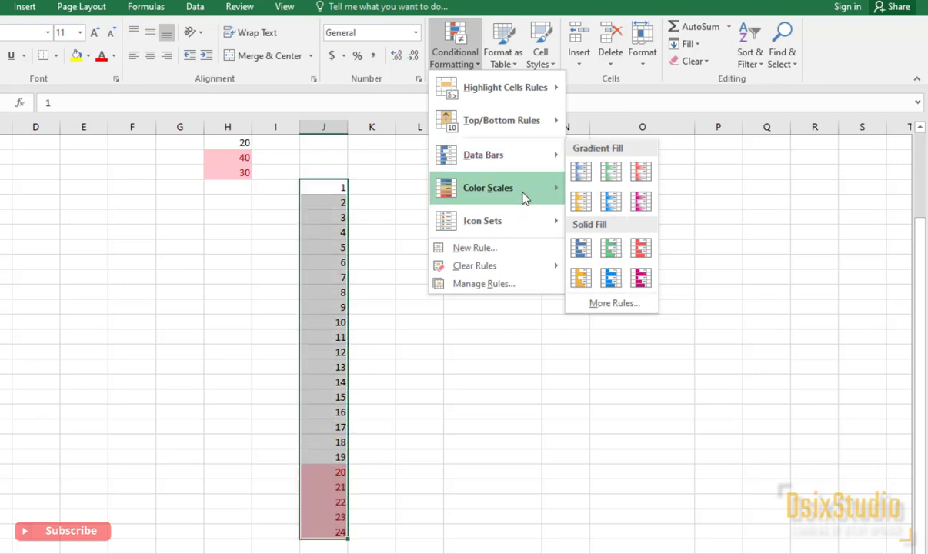
mouse_move(524, 192)
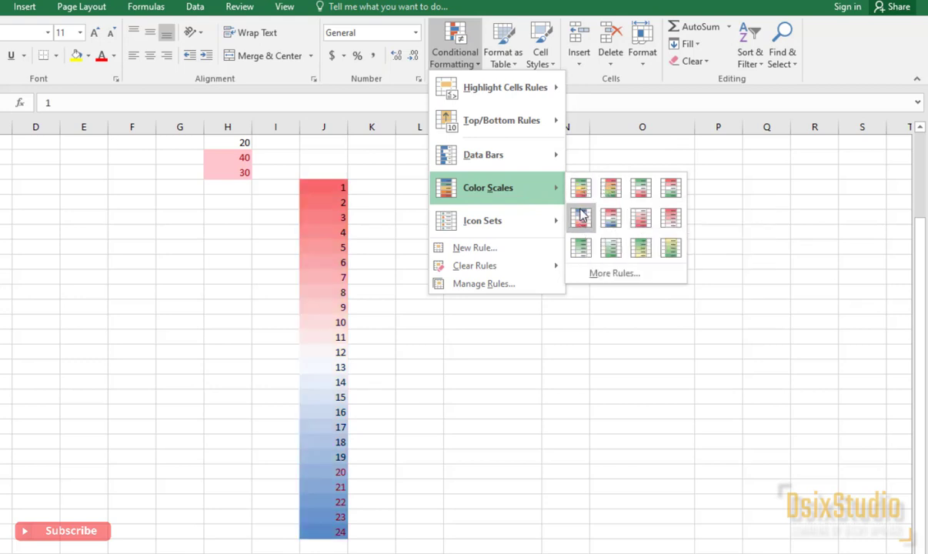
left_click(581, 199)
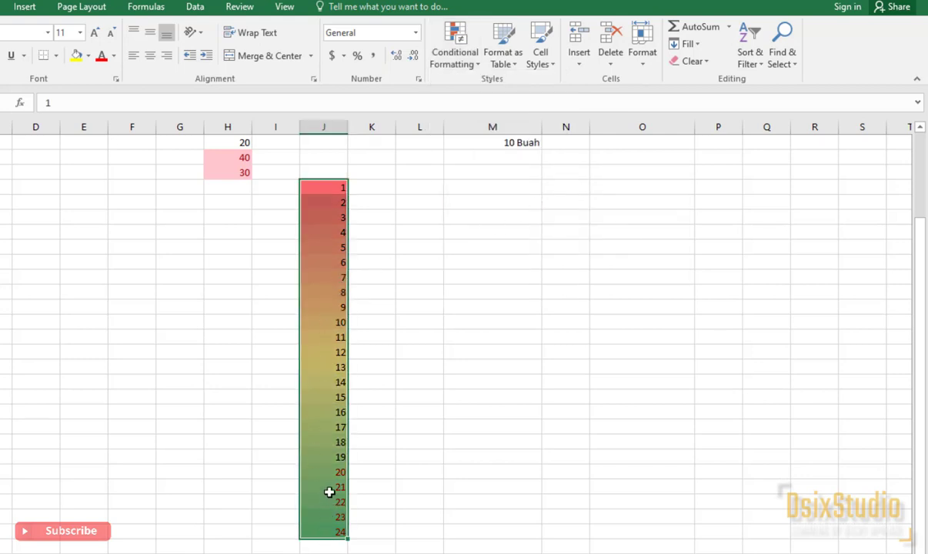
- Change the value in J31 to 1 and the value in J25 to 24
left_click(331, 486)
type("1")
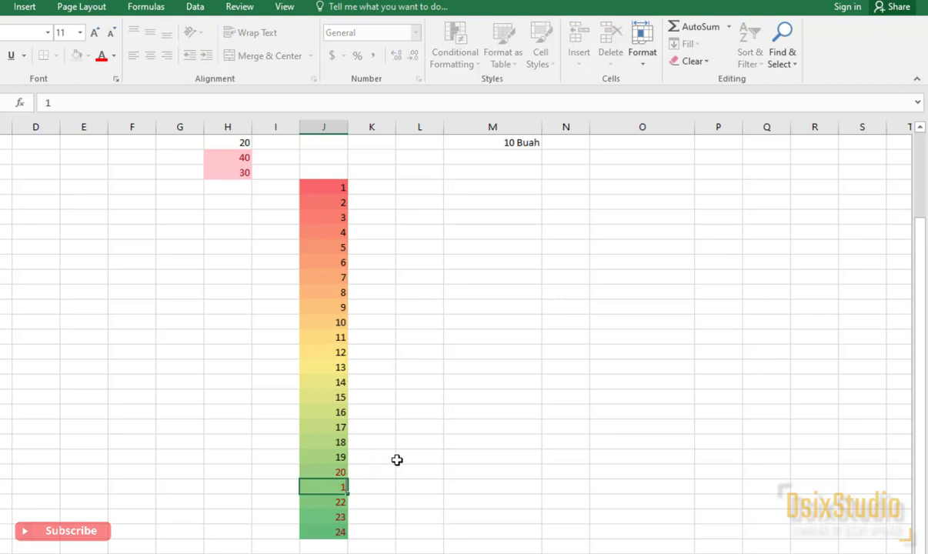
left_click(399, 459)
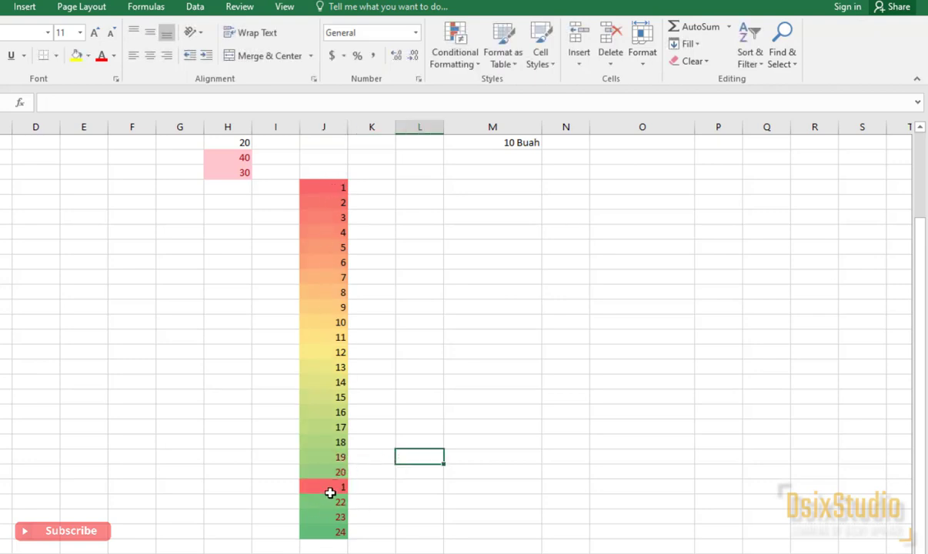
left_click(335, 400)
type("24")
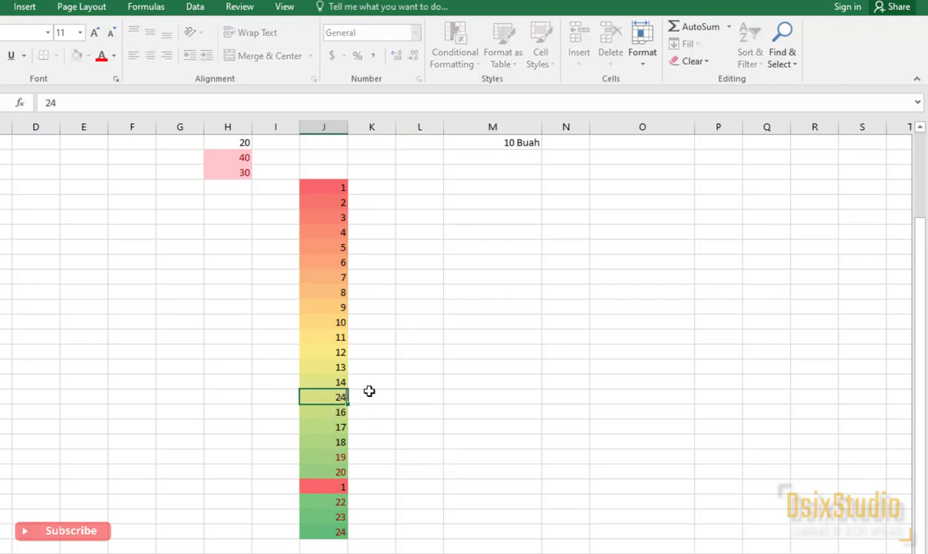
key("Tab")
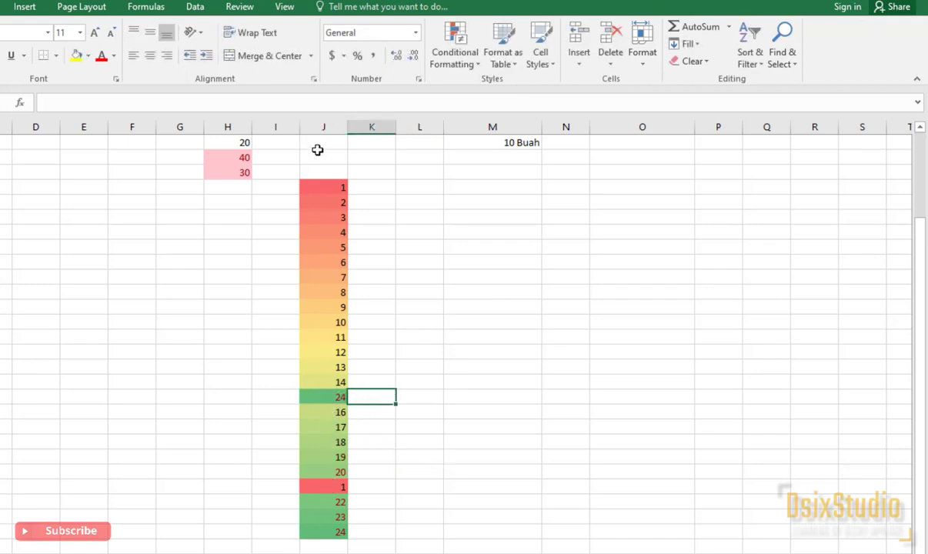
- Change the value in J15 to 10
left_click(336, 247)
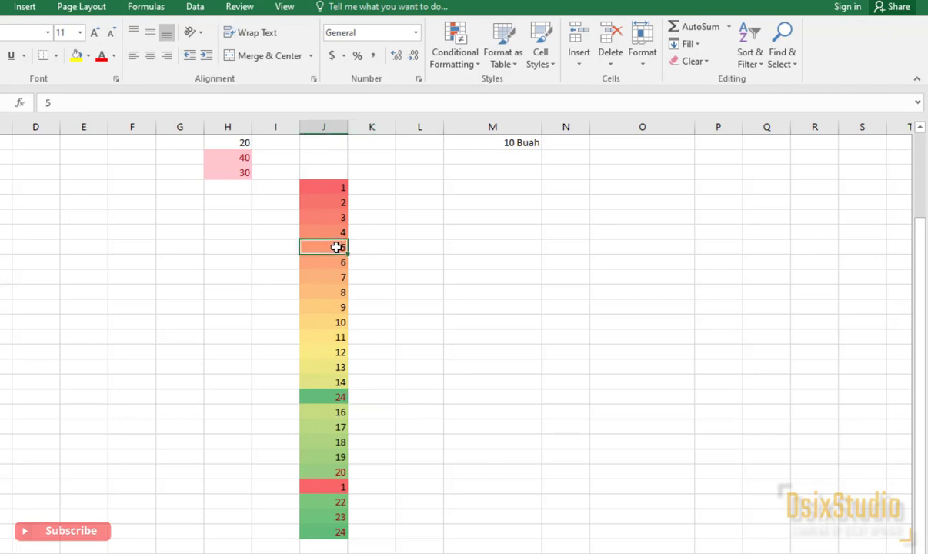
type("1")
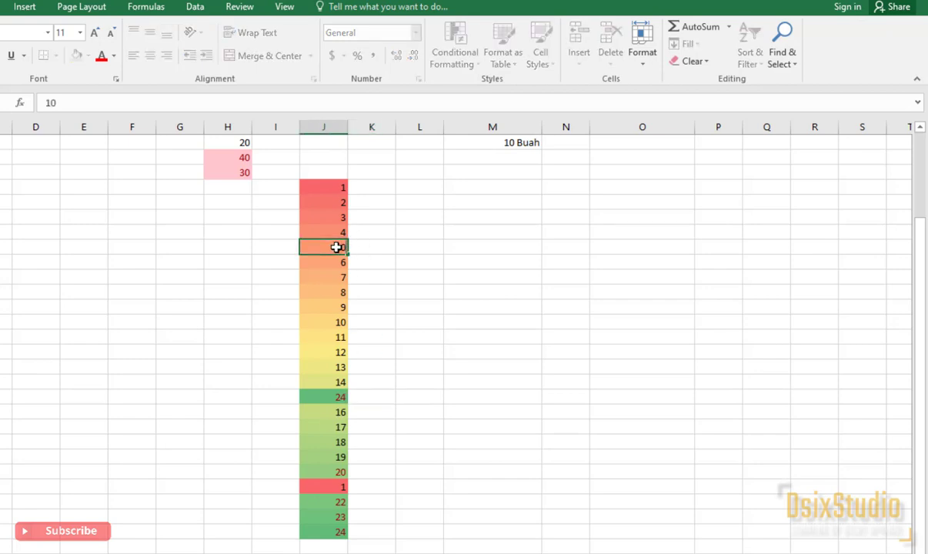
type("0")
left_click(366, 246)
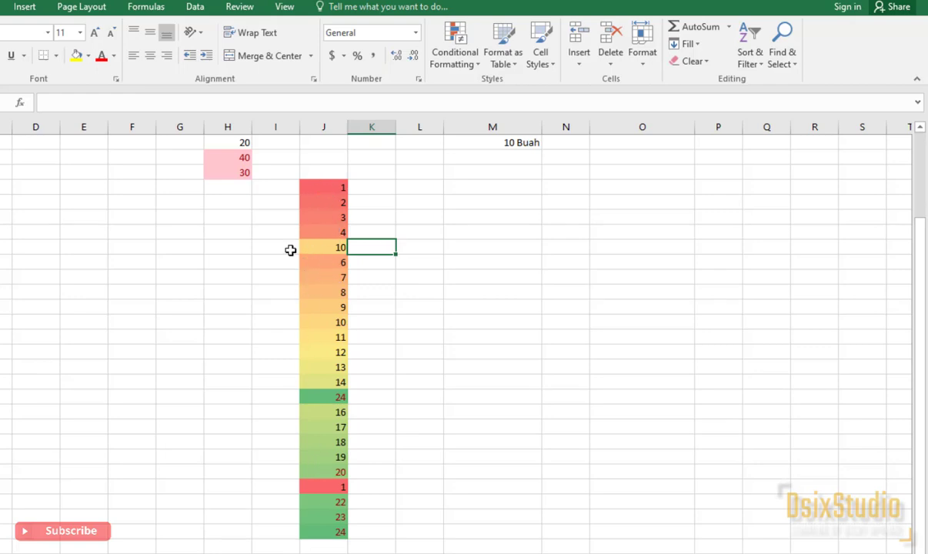
- Apply the three colored arrows directional icon set to the column J series, J11:J34
left_click(454, 55)
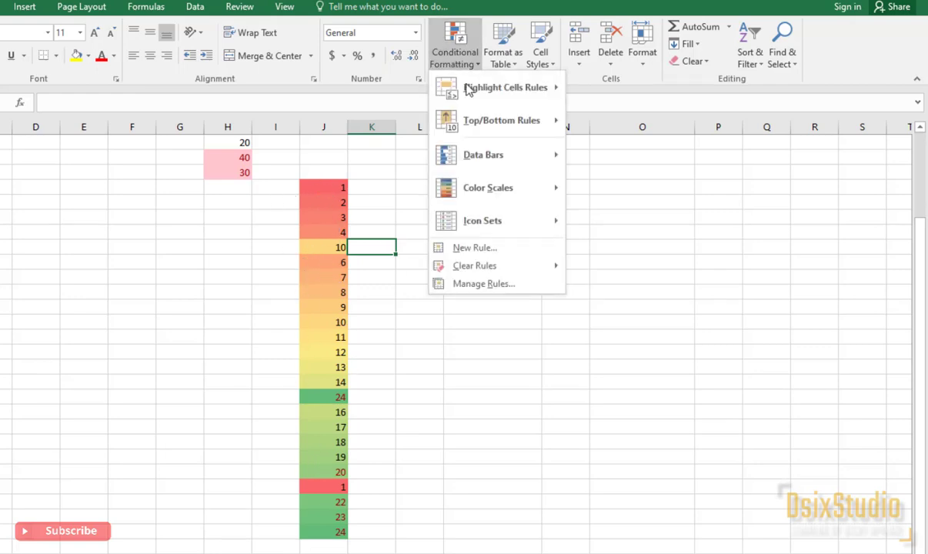
left_click(411, 341)
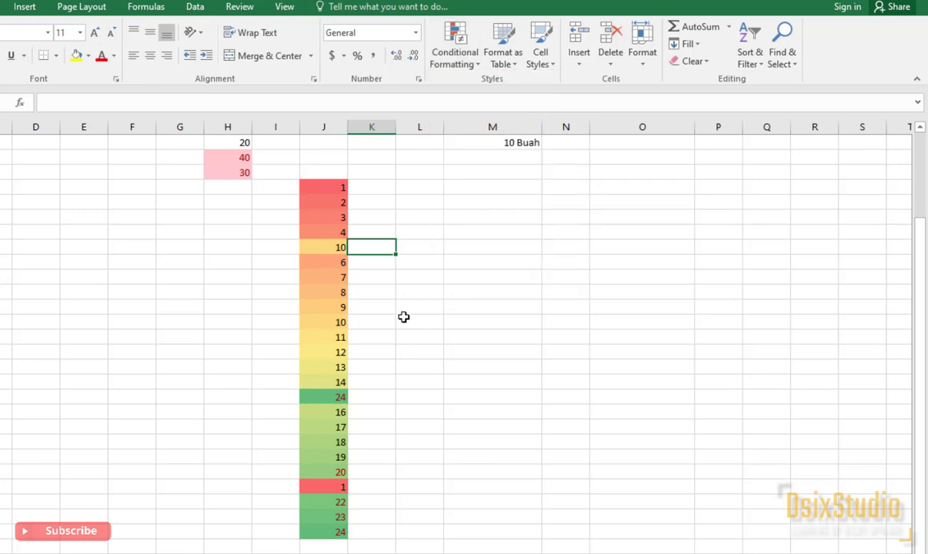
left_click_drag(329, 191, 341, 532)
left_click(461, 62)
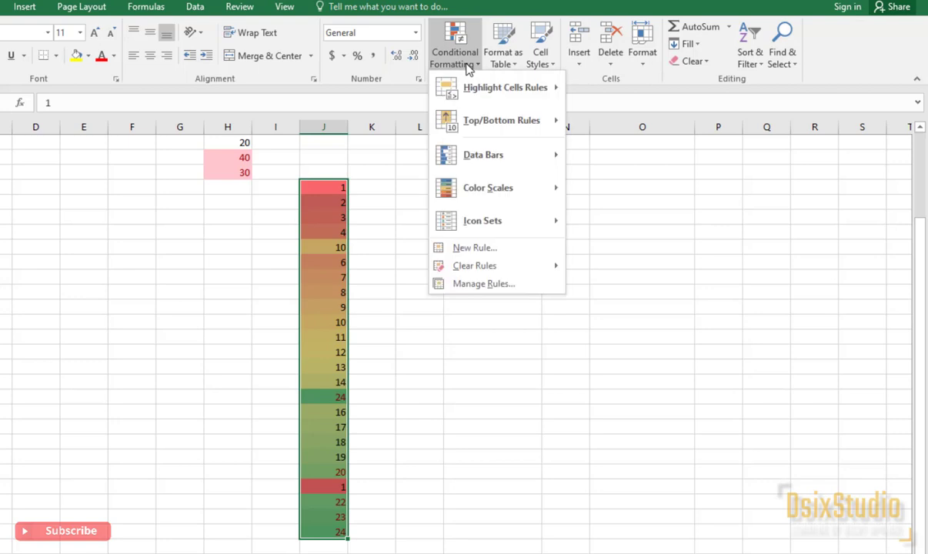
mouse_move(529, 222)
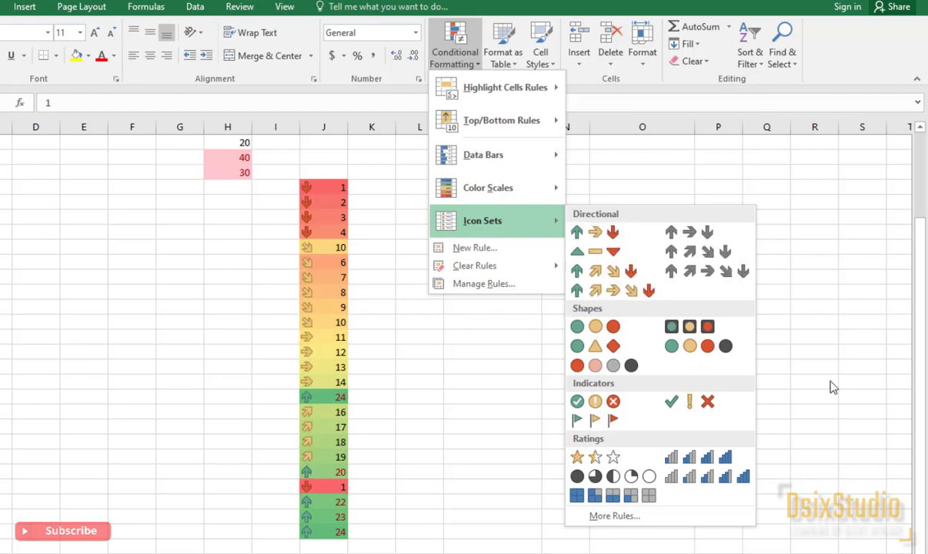
left_click(472, 60)
mouse_move(484, 223)
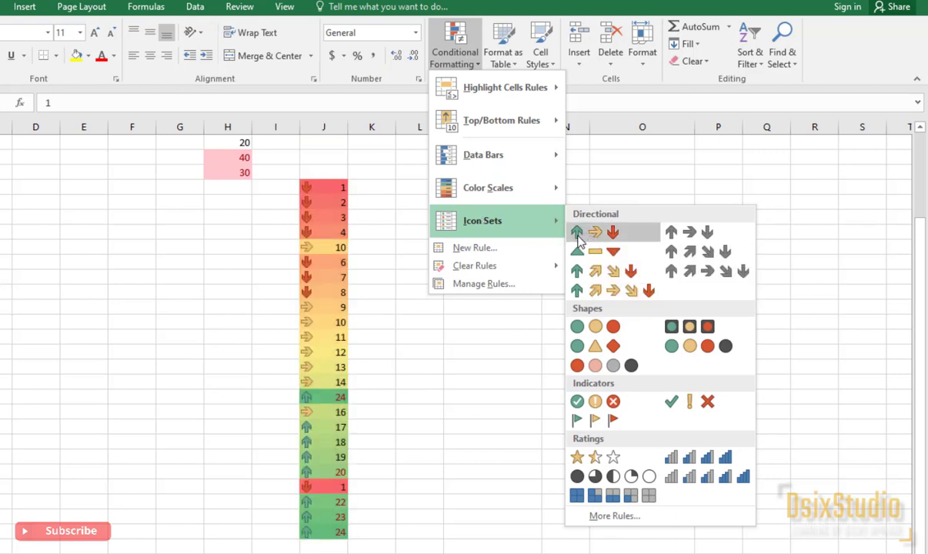
left_click(615, 236)
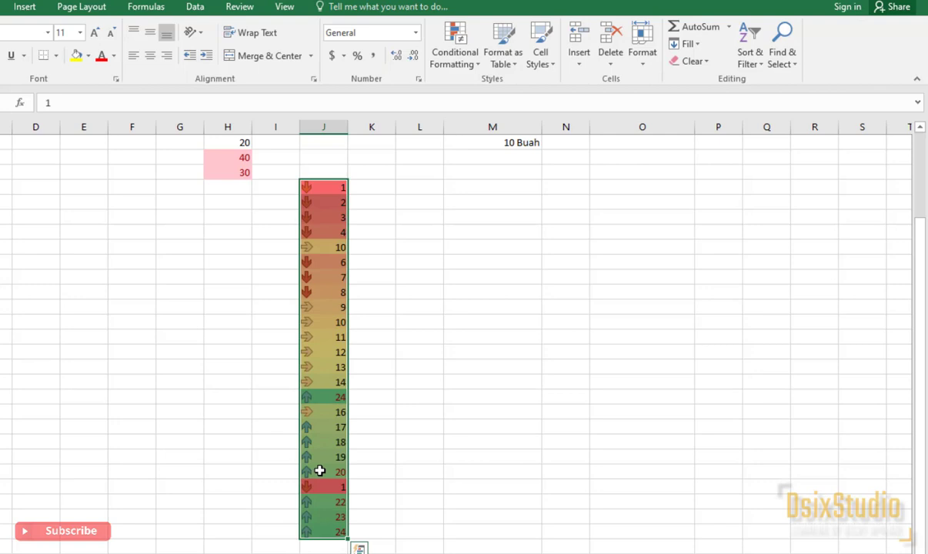
left_click(455, 68)
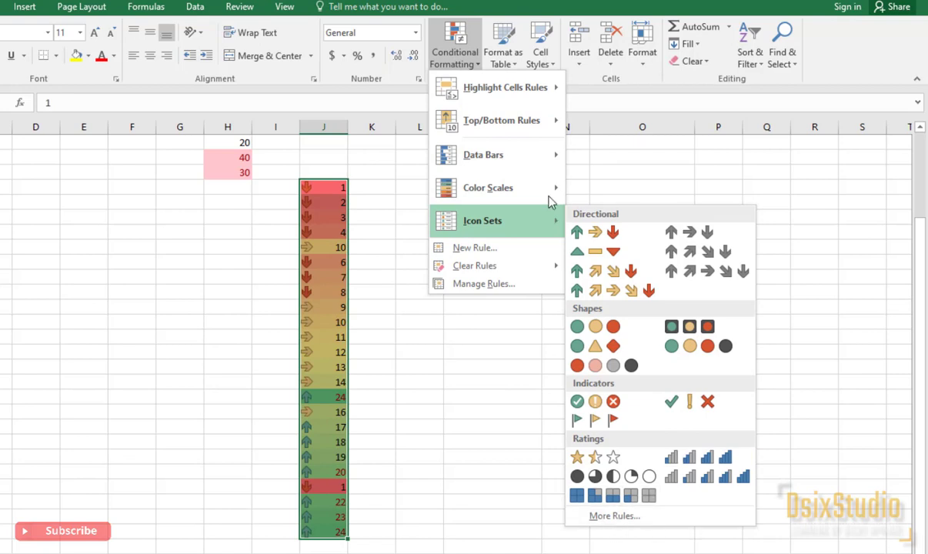
left_click(649, 154)
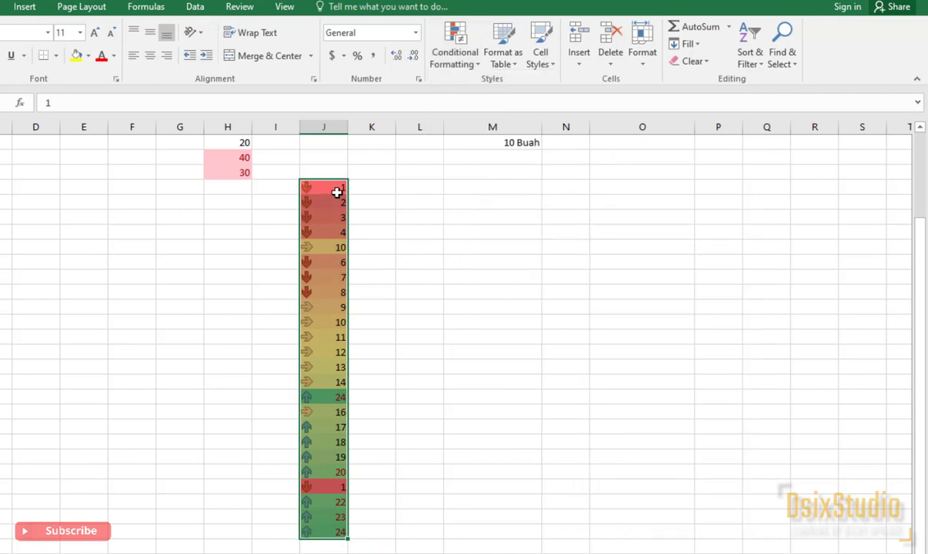
left_click(464, 63)
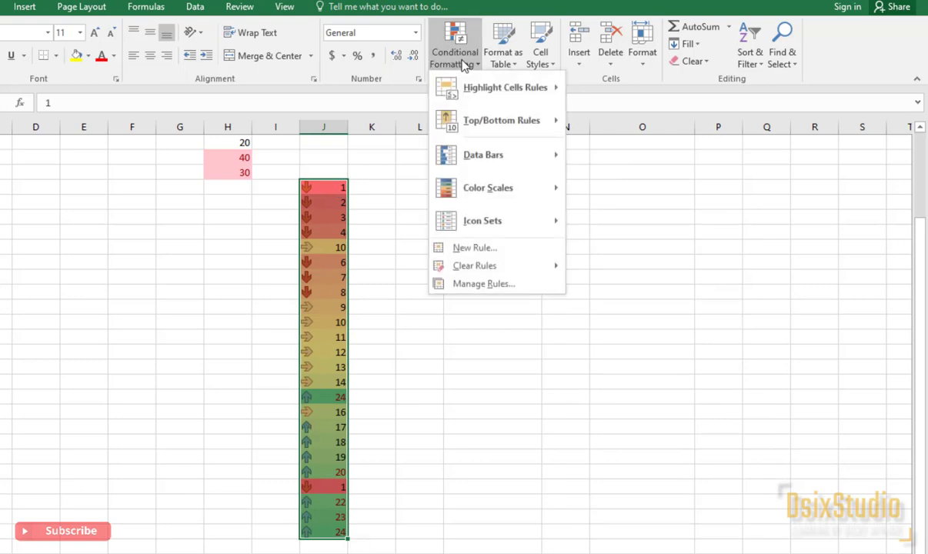
left_click(311, 276)
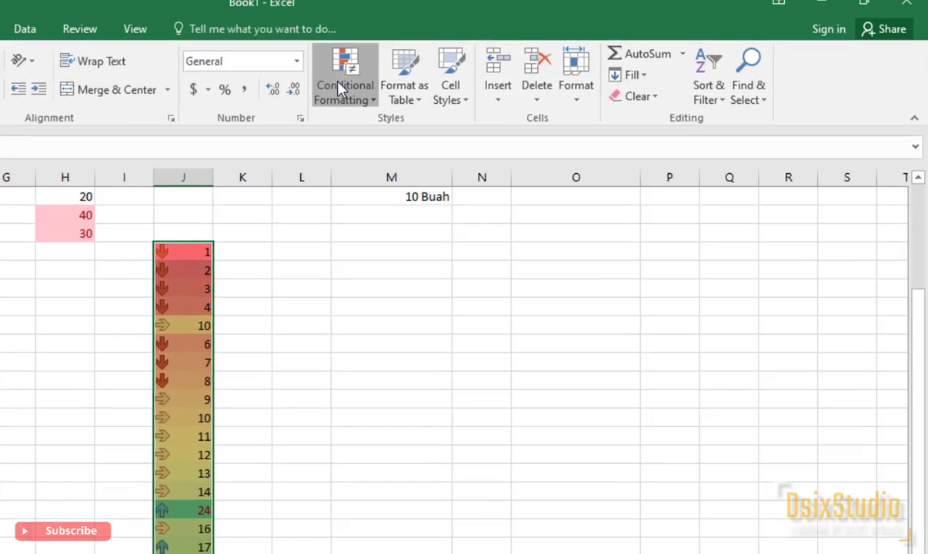
- Clear all conditional formatting rules from the selected column J series only
left_click(451, 54)
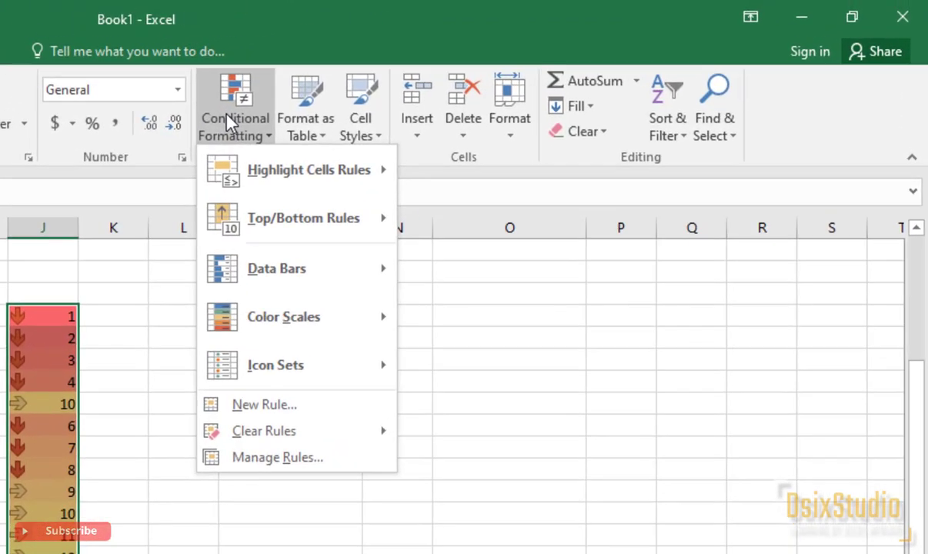
mouse_move(293, 432)
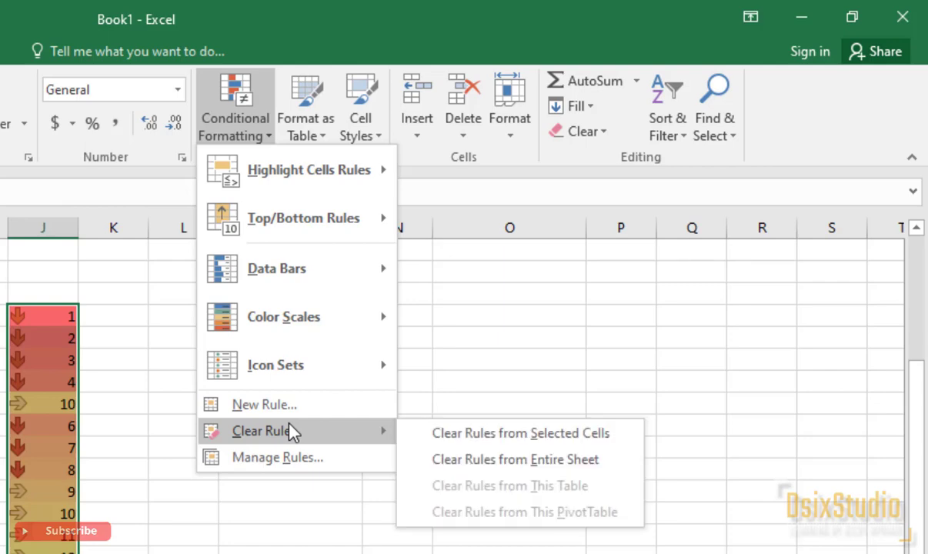
left_click(586, 440)
left_click(128, 387)
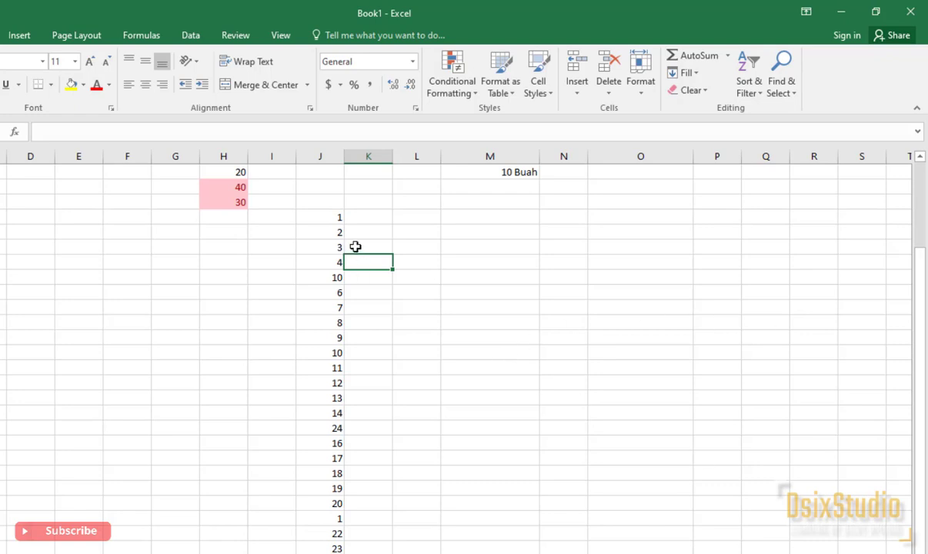
- Apply all borders to the empty range L11:O25
left_click(416, 248)
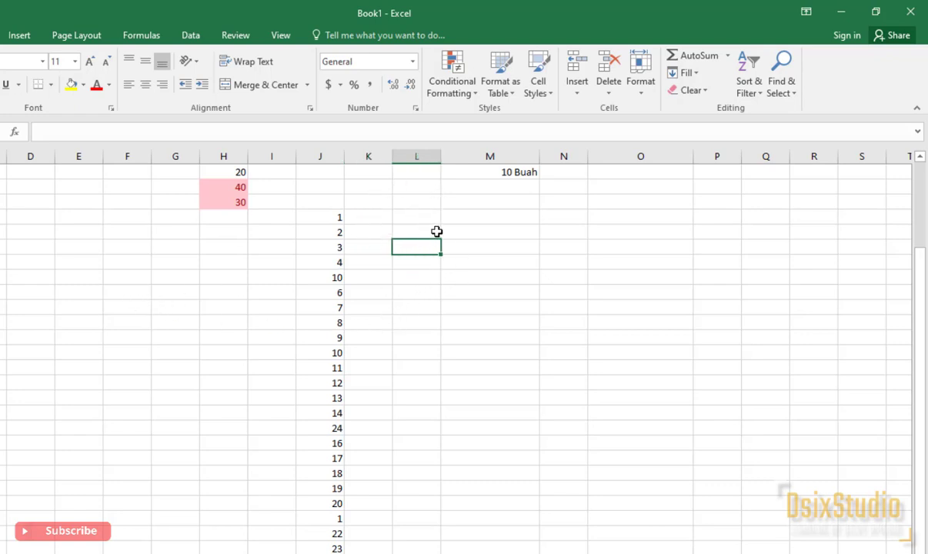
left_click_drag(405, 220, 676, 423)
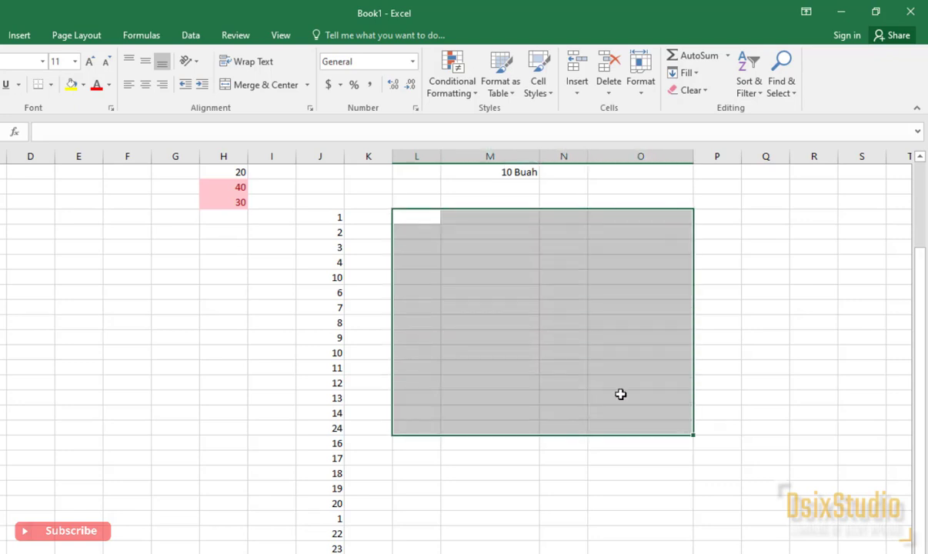
left_click(51, 85)
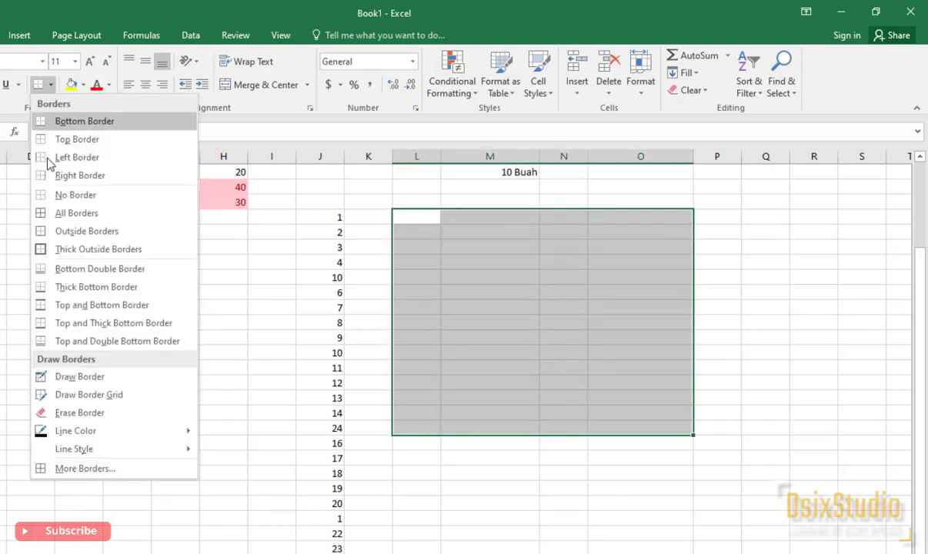
left_click(65, 213)
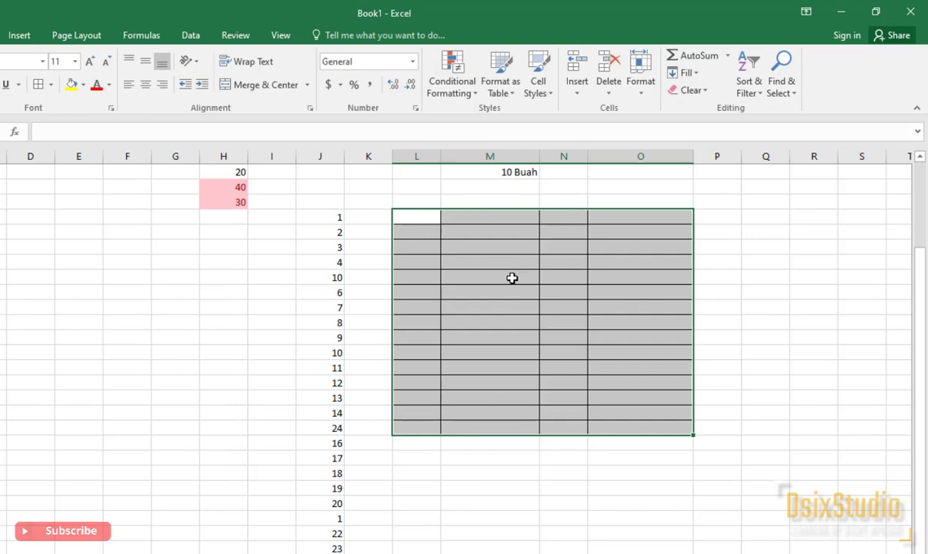
- Format L11:O25 as a table without existing headers, using the light blue style with gridlines, and check the Column1 filter
left_click(508, 90)
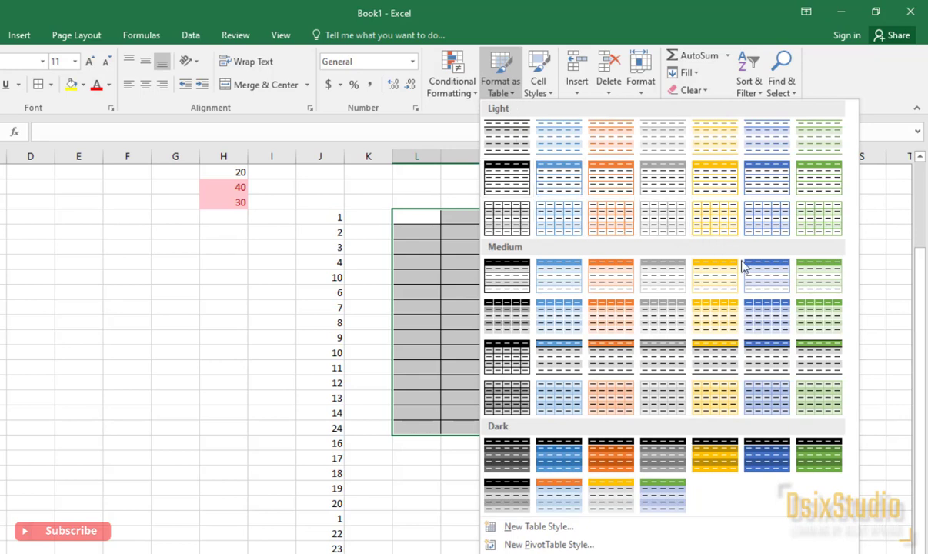
left_click(558, 223)
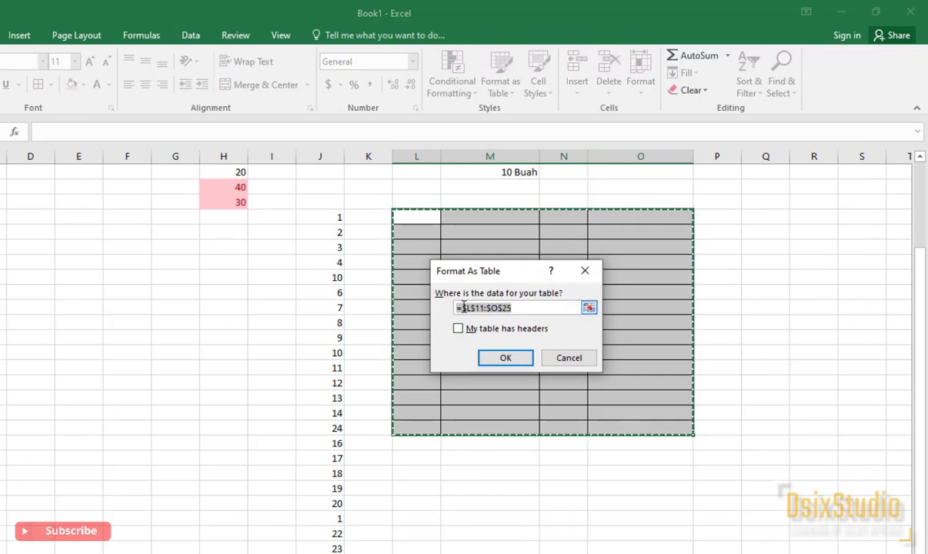
left_click(500, 355)
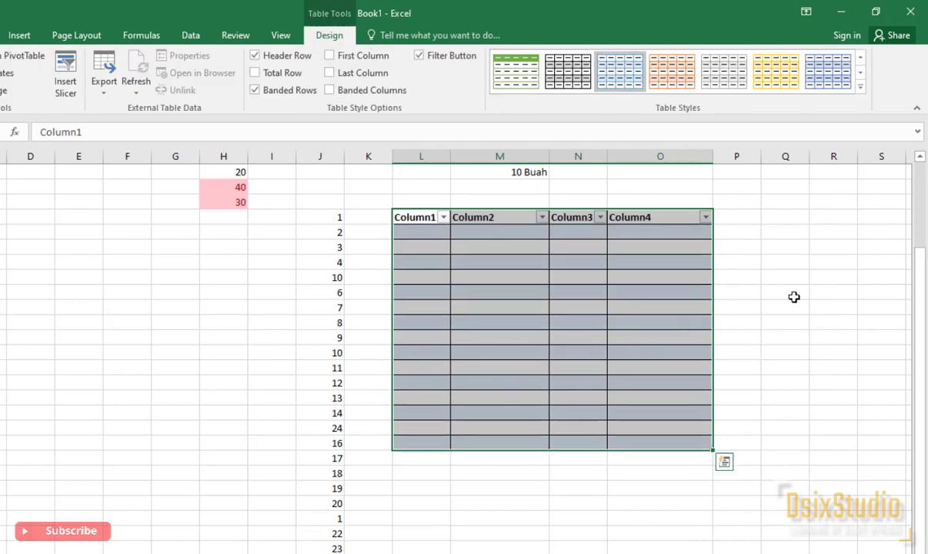
left_click(796, 288)
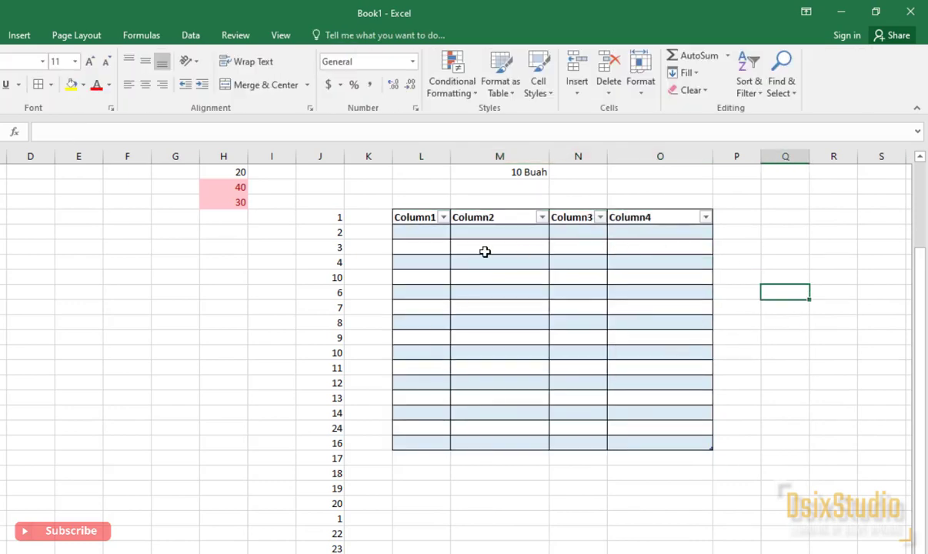
left_click(444, 218)
left_click(443, 218)
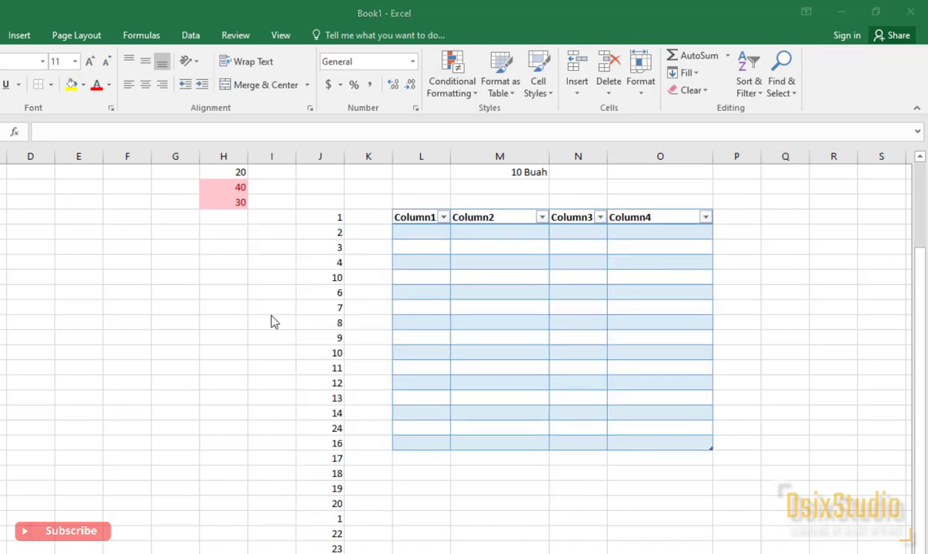
- Apply the Input cell style to the empty cell H14
left_click(225, 263)
left_click(538, 83)
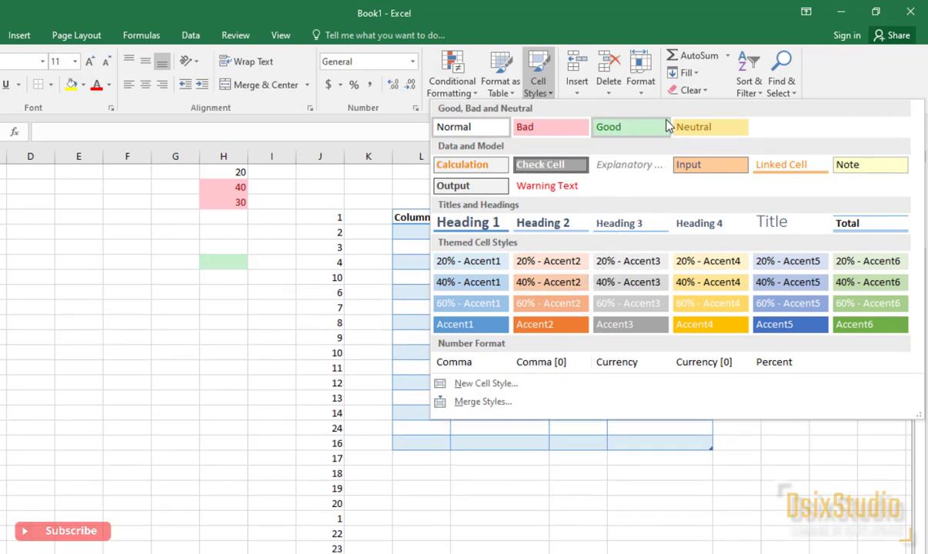
left_click(701, 166)
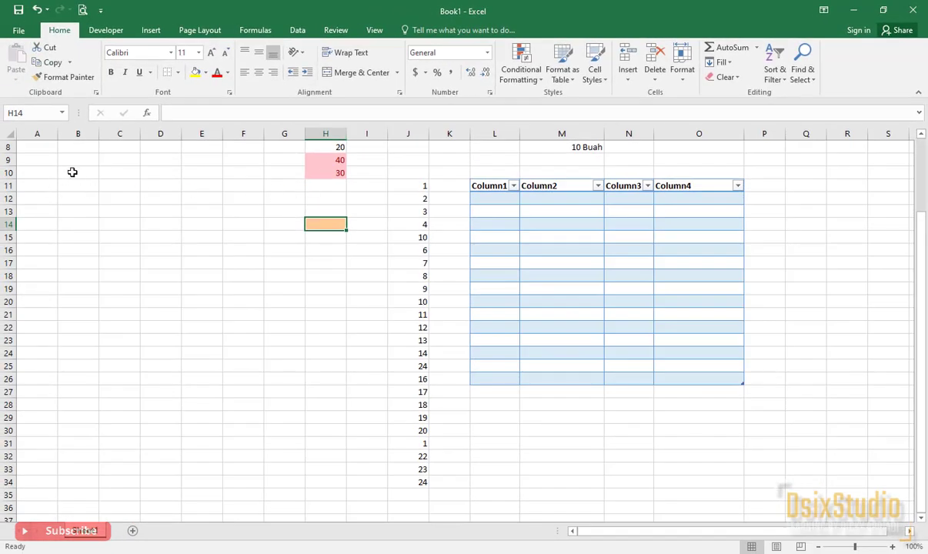
- Insert a new empty column between columns B and C
left_click(159, 130)
left_click(84, 130)
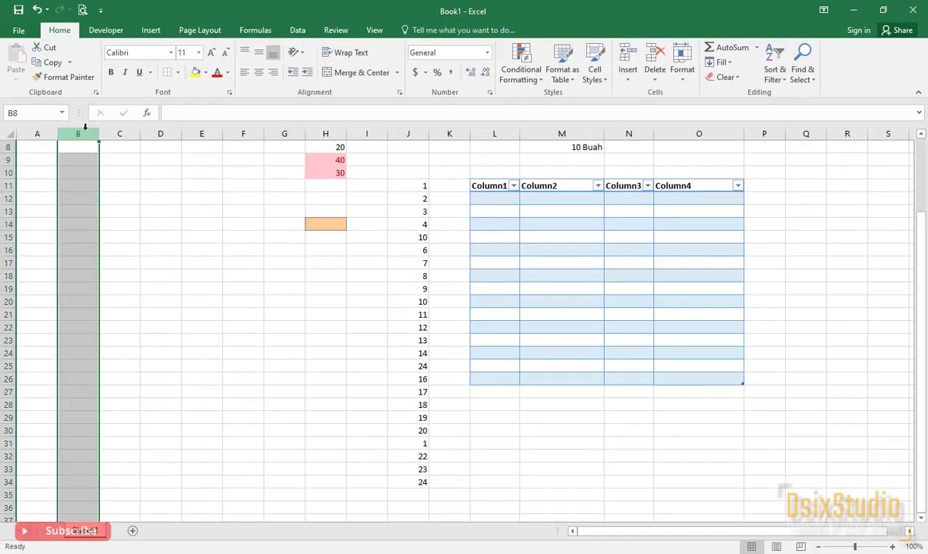
left_click(116, 130)
left_click(74, 128)
left_click(118, 128)
left_click(84, 129)
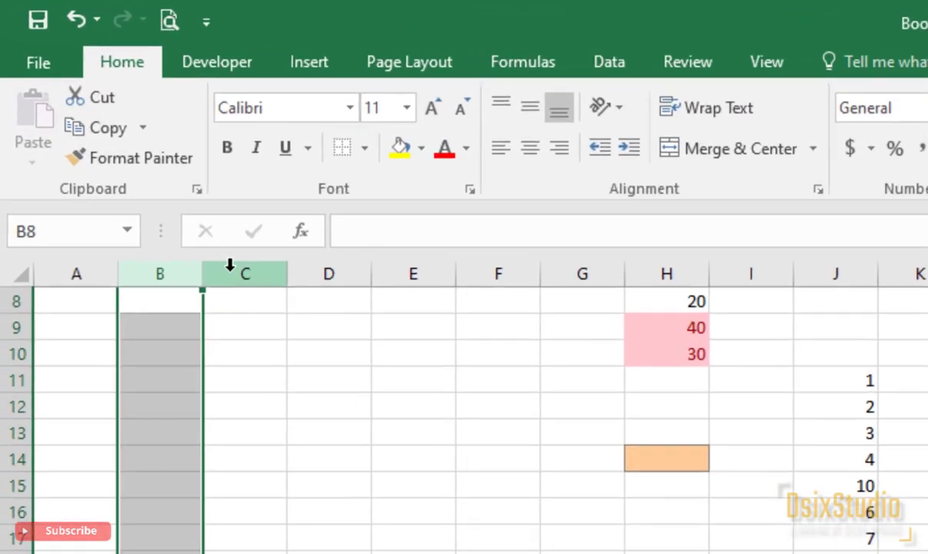
left_click(127, 149)
left_click(87, 150)
left_click(128, 149)
left_click(189, 297)
left_click(258, 302)
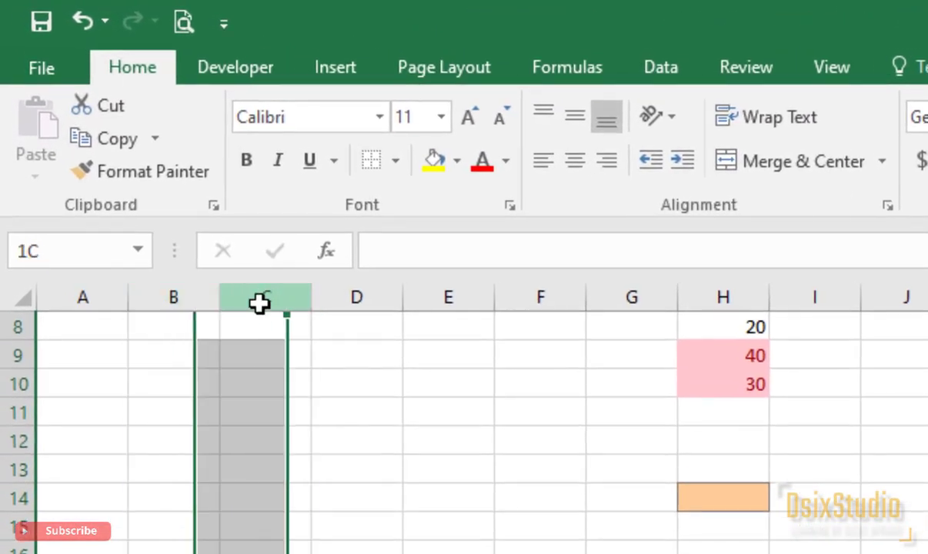
right_click(260, 300)
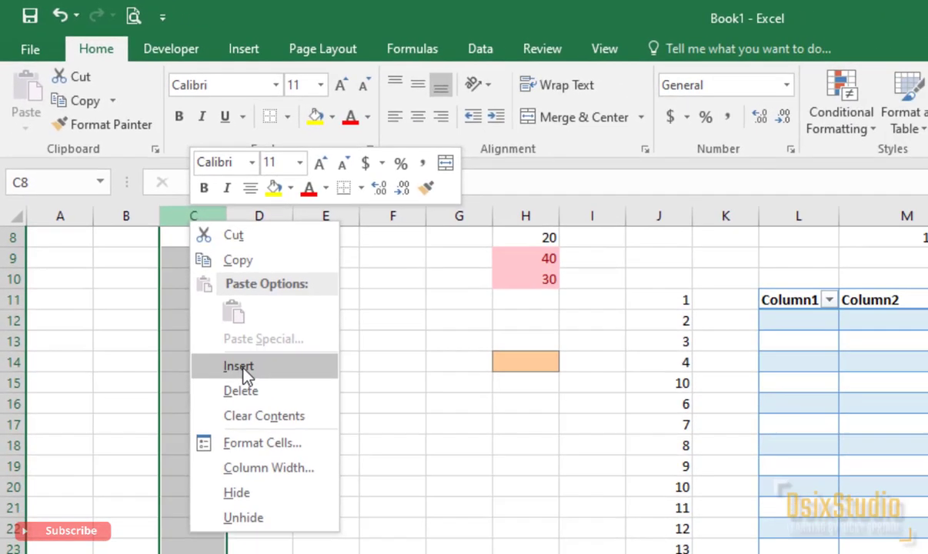
left_click(329, 504)
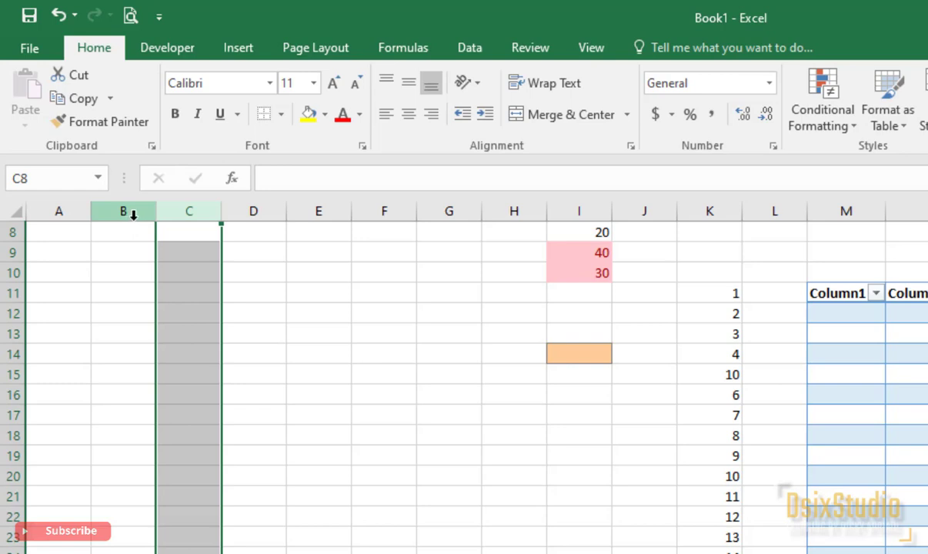
- Enter 1, 2 and 3 in cells B9, C9 and D9, and insert a column between the values 1 and 2
left_click(128, 265)
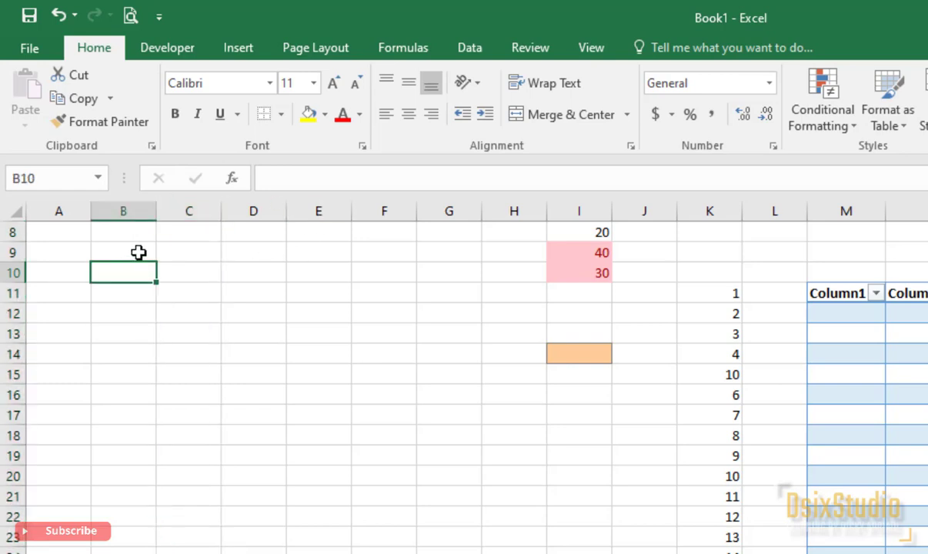
left_click(134, 252)
type("1")
left_click(191, 254)
type("2")
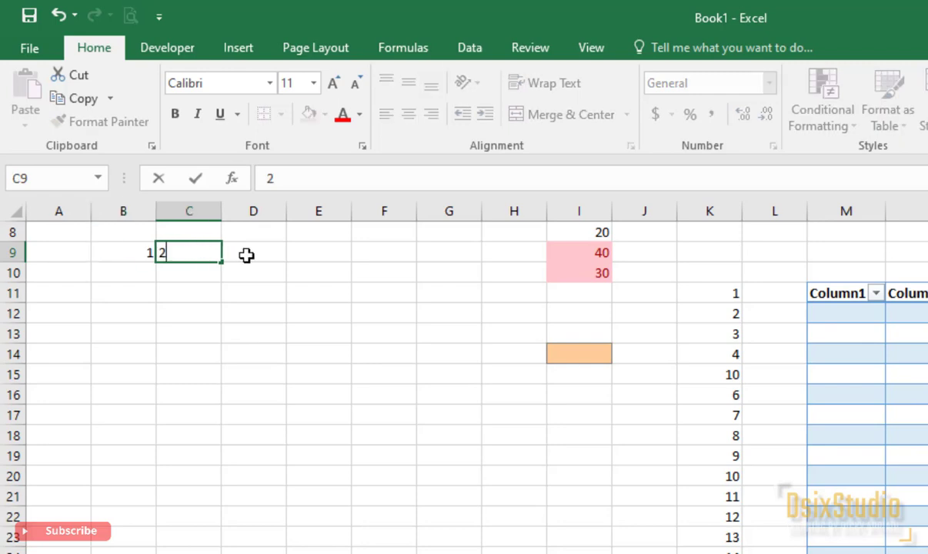
left_click(248, 252)
type("3")
left_click(313, 254)
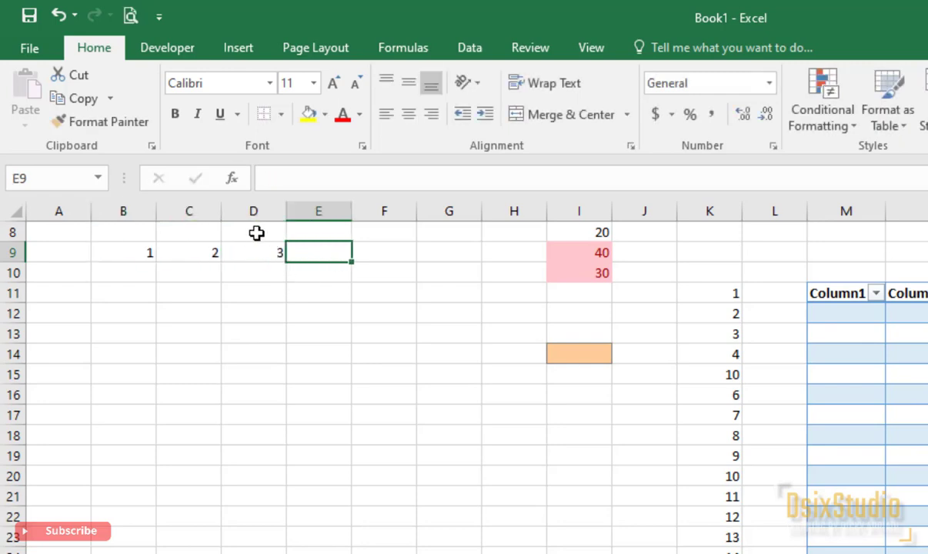
right_click(193, 212)
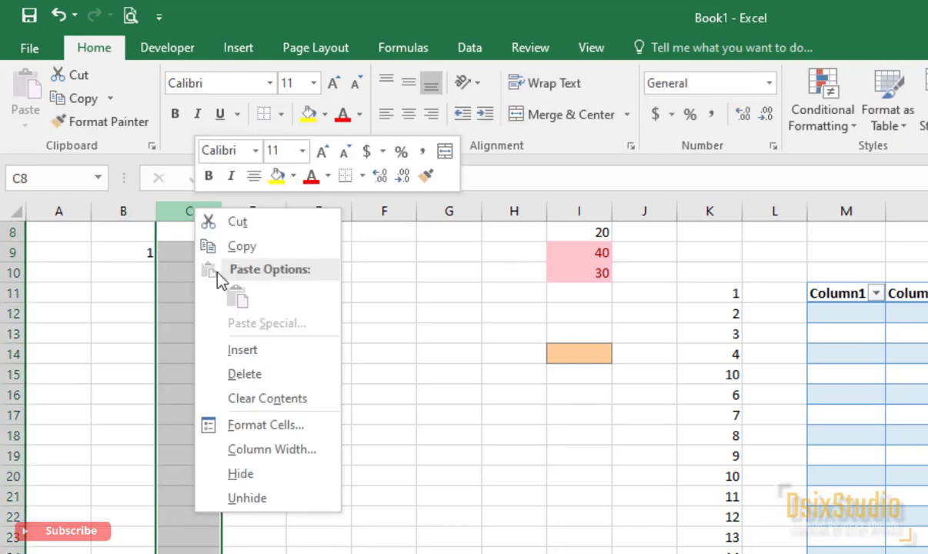
left_click(241, 351)
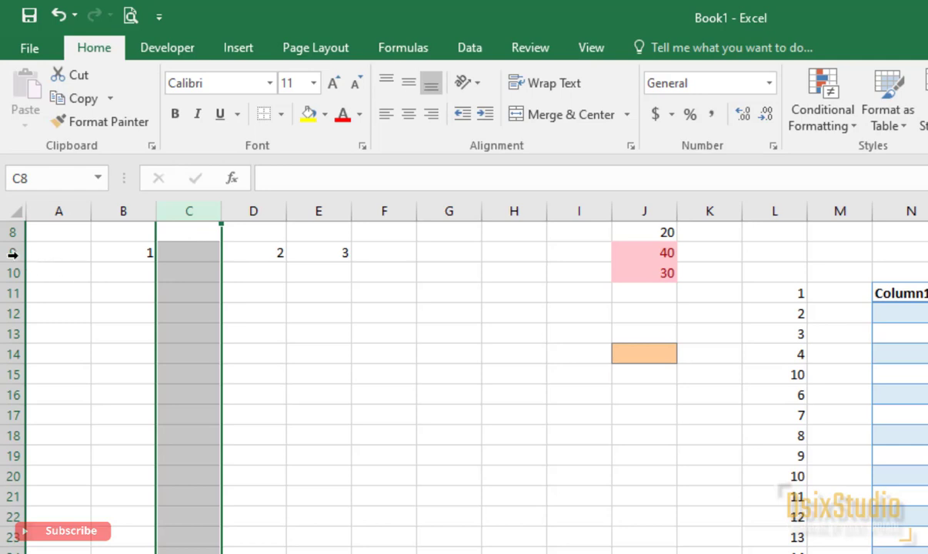
- Enter 5 in cell B10 and insert a new row above it
left_click(144, 278)
type("5")
left_click(128, 325)
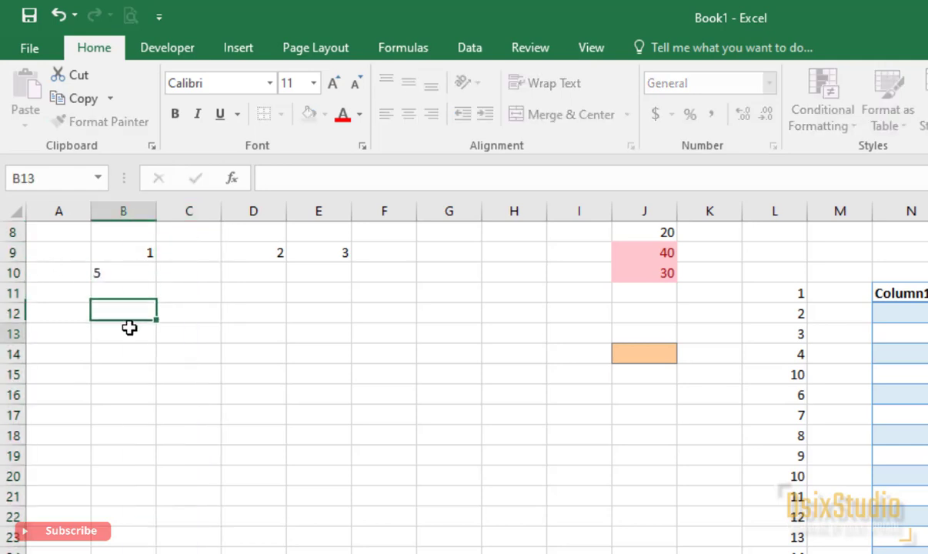
right_click(9, 274)
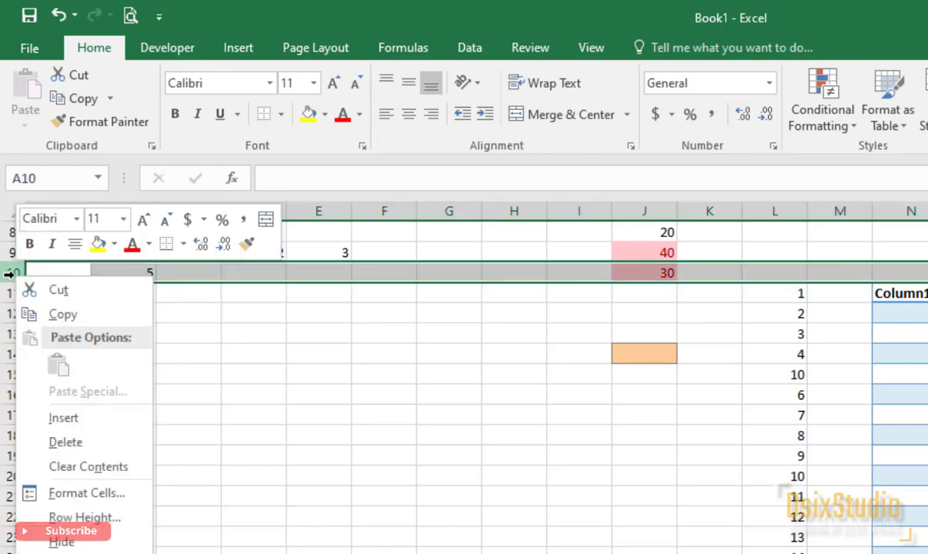
left_click(75, 416)
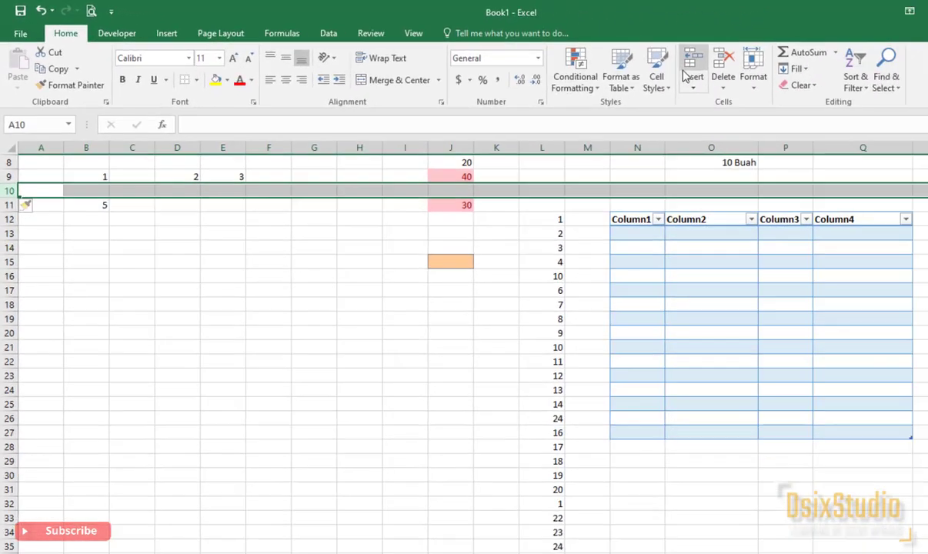
- Check the insert options for the selected row, then insert a sheet column before column B and delete that empty column
left_click(694, 72)
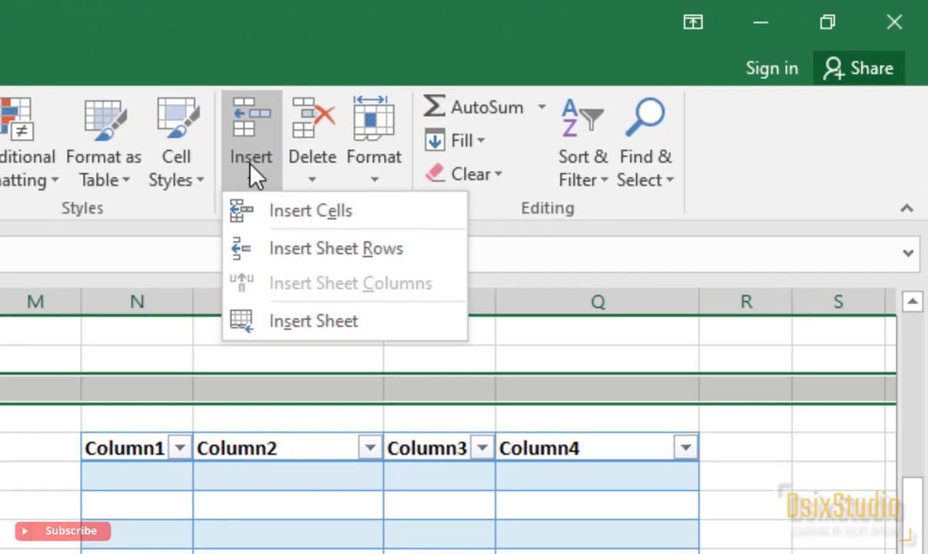
left_click(77, 134)
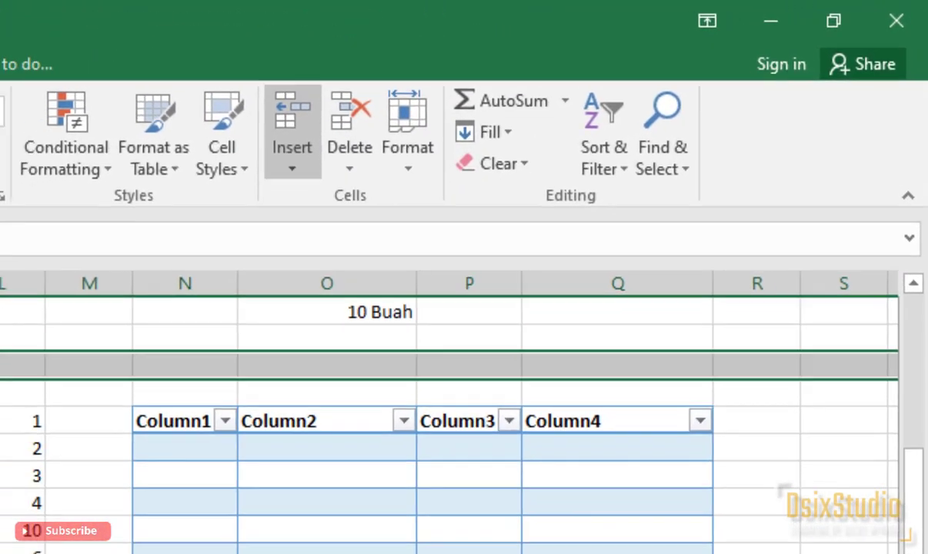
left_click(78, 134)
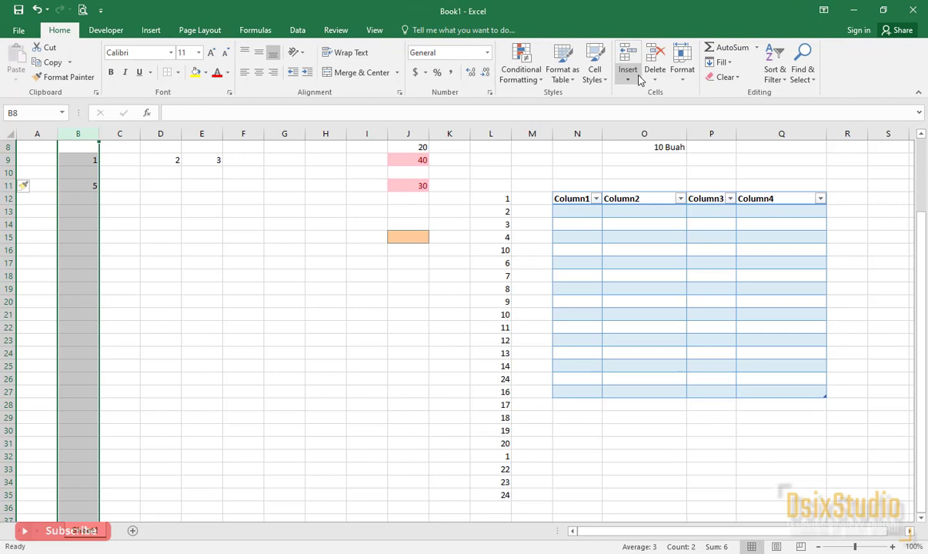
left_click(638, 79)
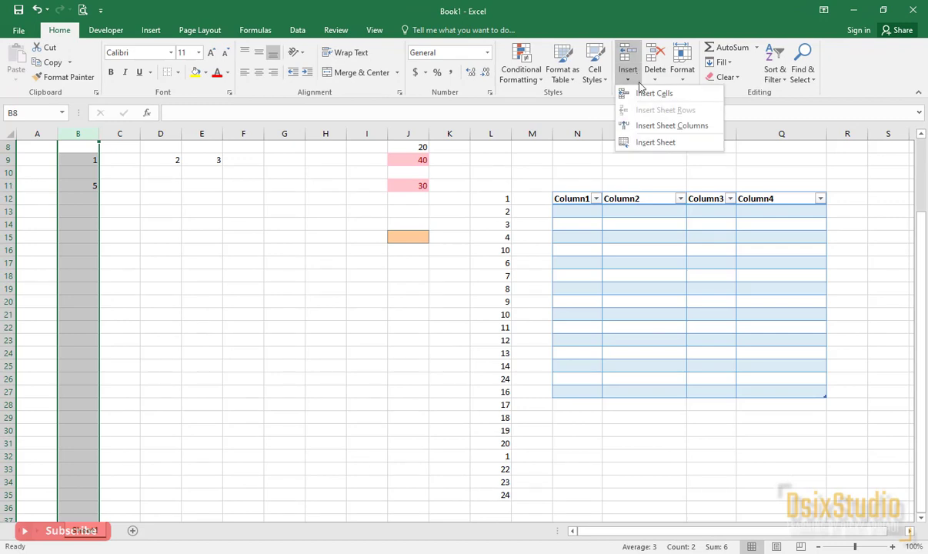
left_click(650, 125)
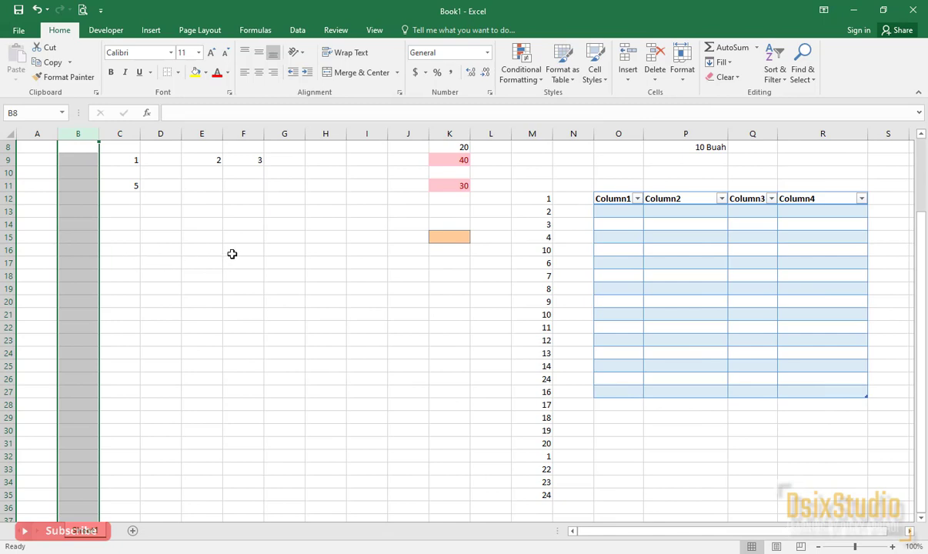
right_click(78, 134)
left_click(121, 240)
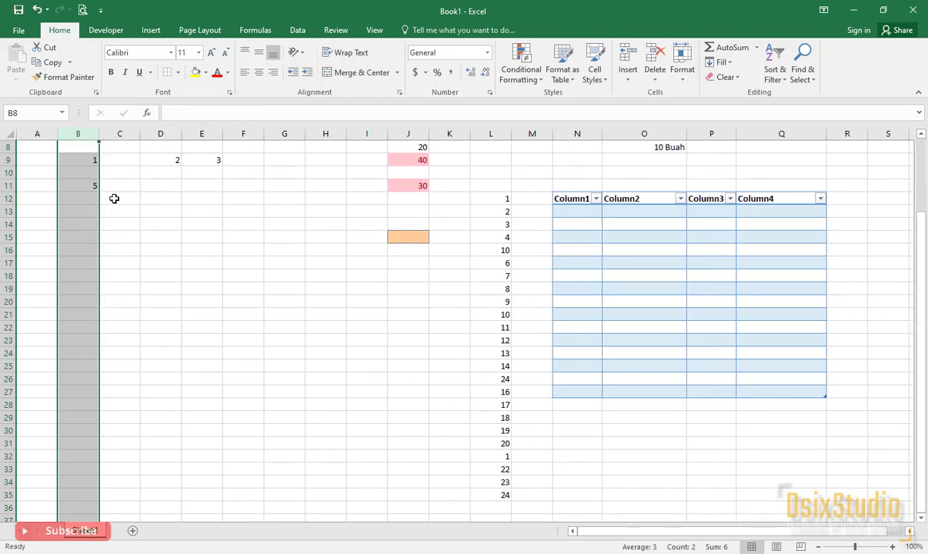
- Delete column B, which holds the values 1 and 5
left_click(654, 62)
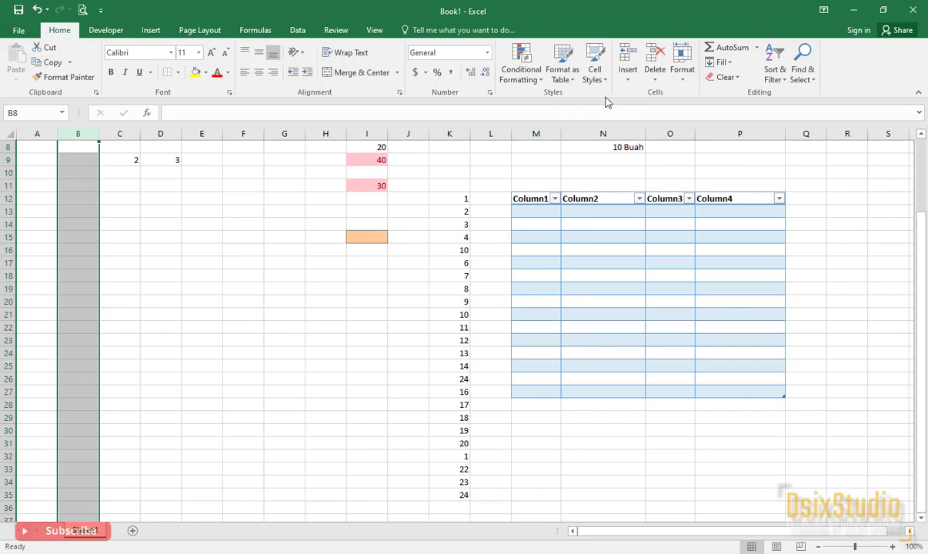
left_click(654, 79)
left_click(654, 80)
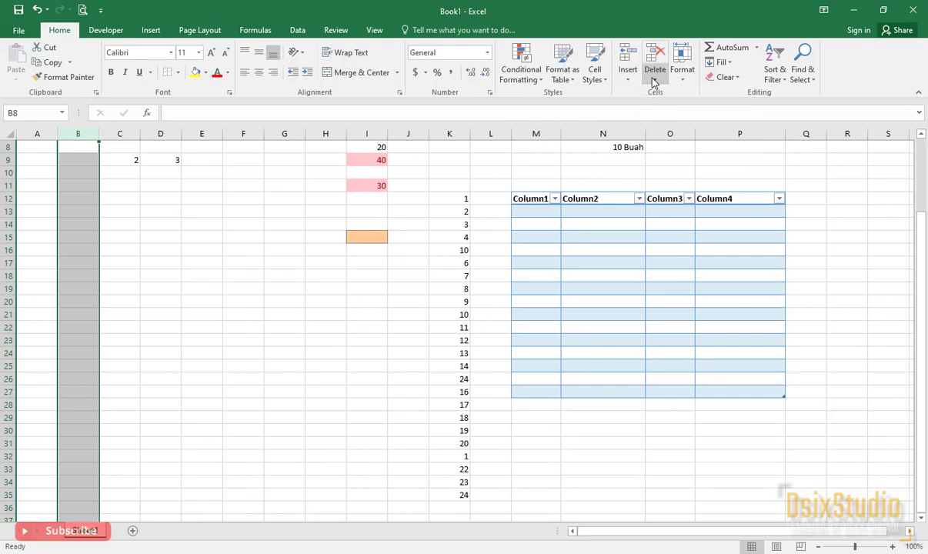
left_click(270, 245)
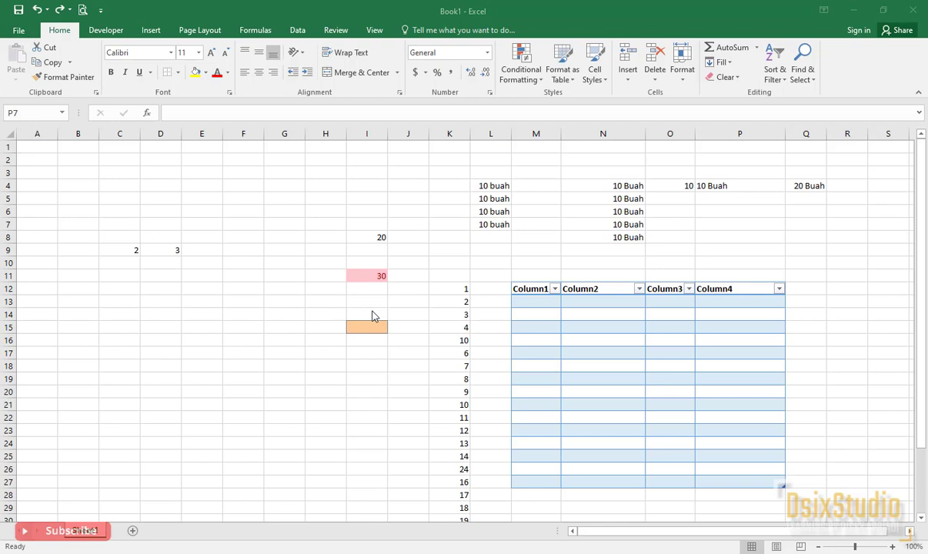
- Start a formula in cell F9 with a reference to C9
left_click(250, 204)
left_click(248, 202)
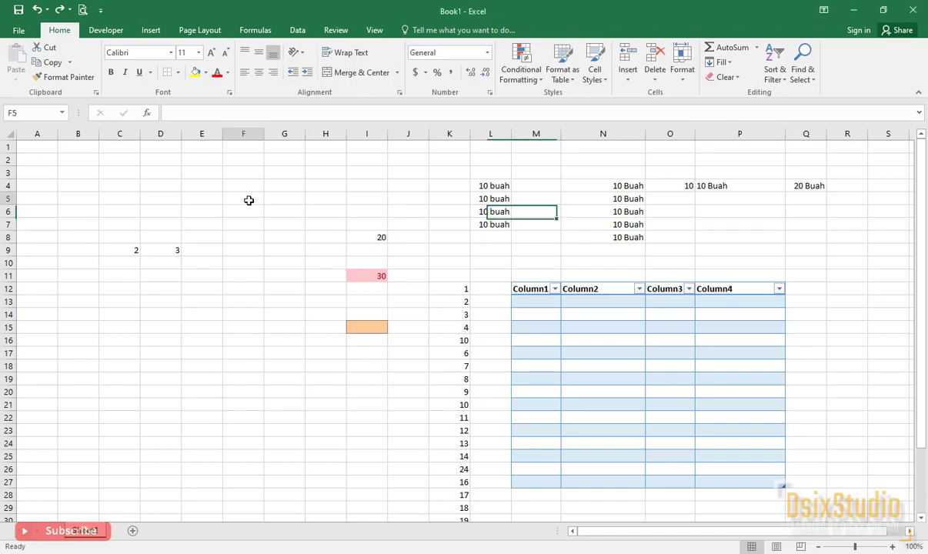
left_click(239, 252)
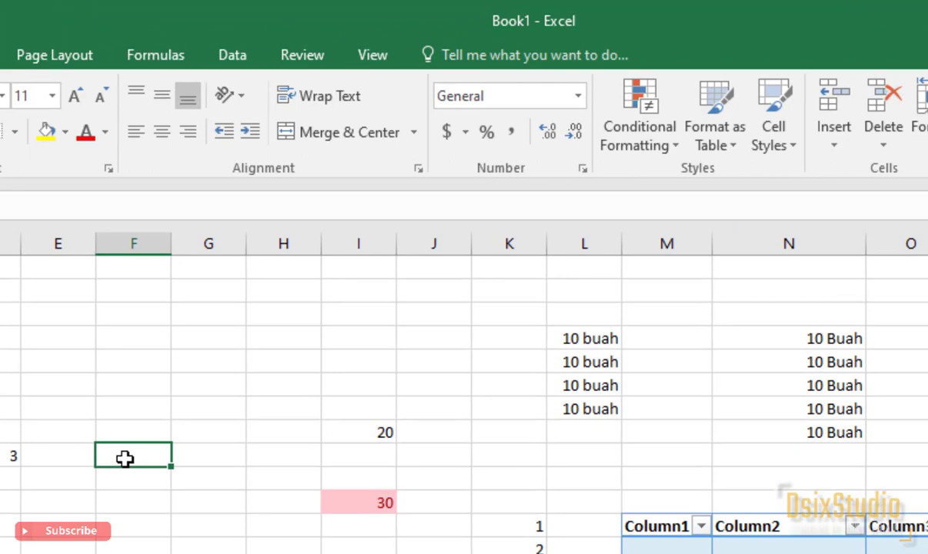
type("=")
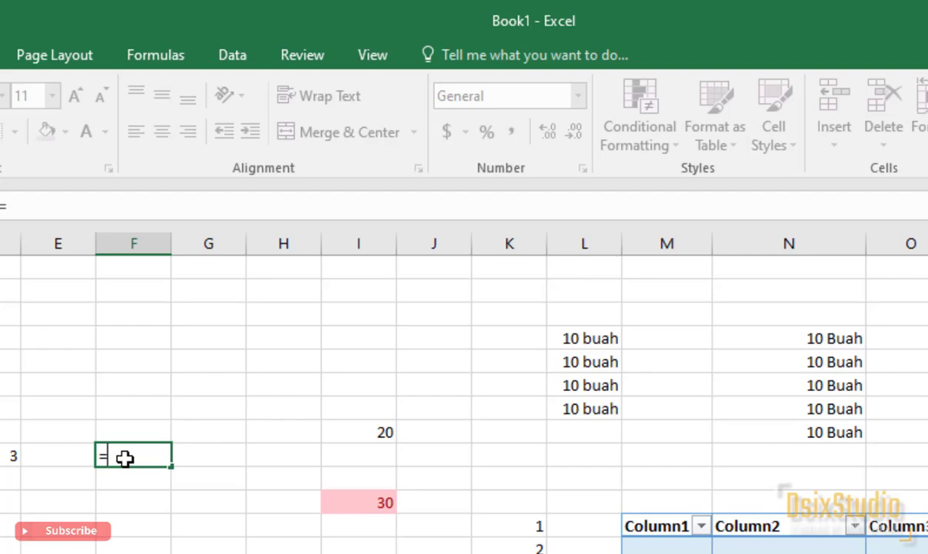
left_click(186, 468)
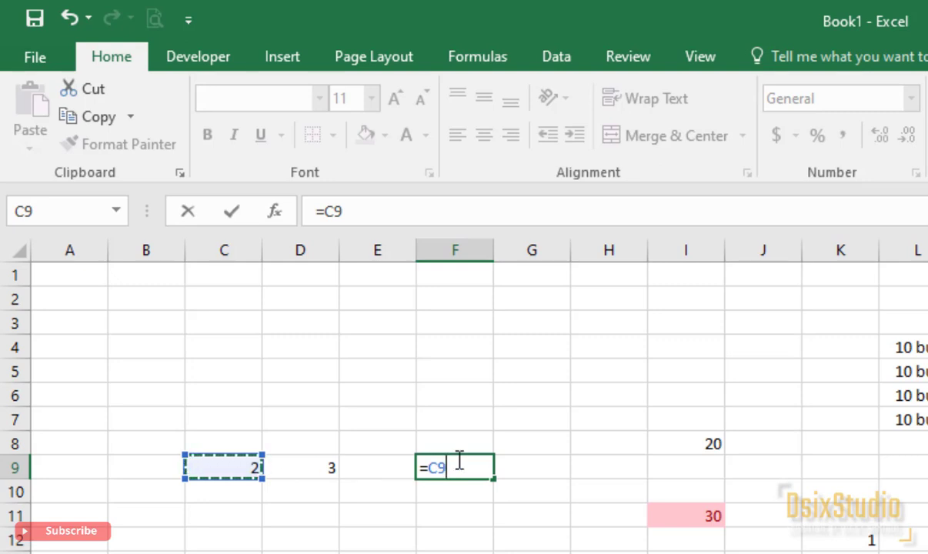
key("BackSpace")
key("BackSpace")
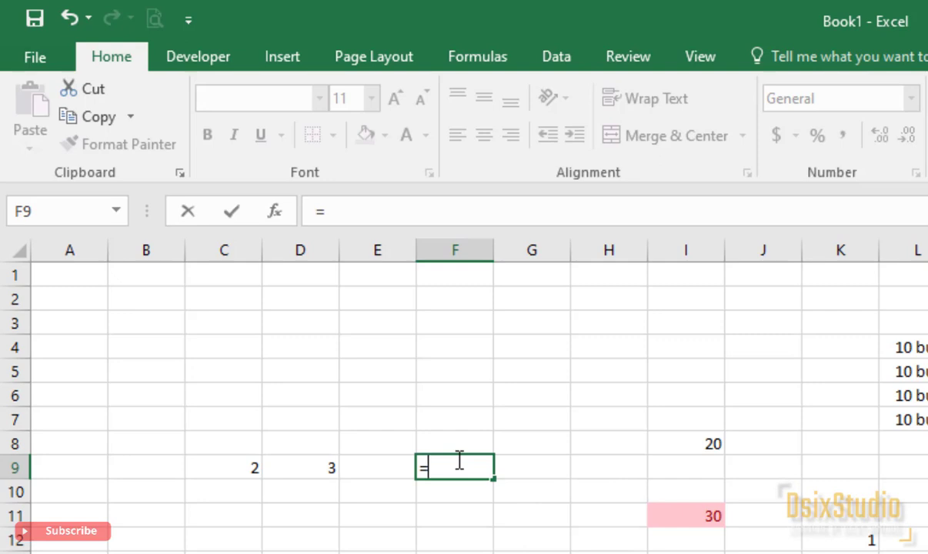
type("c")
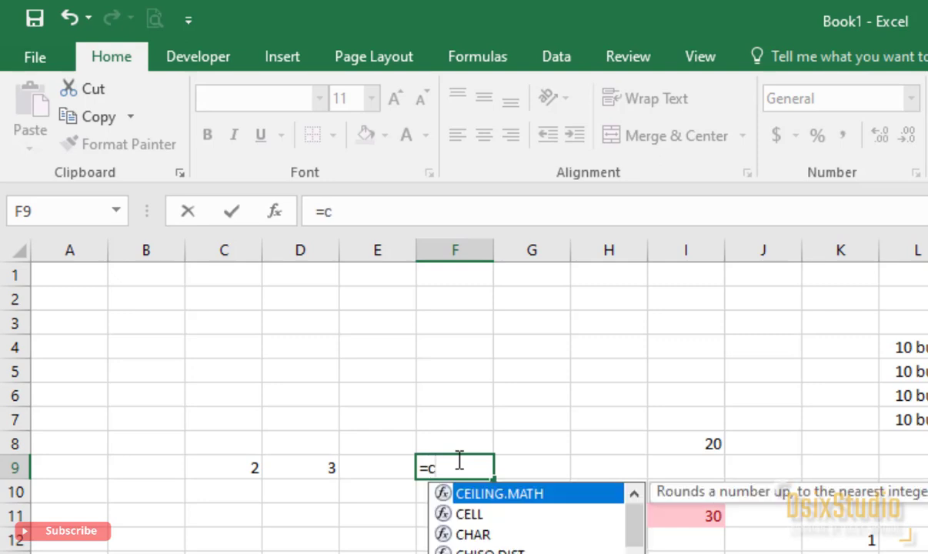
type("9")
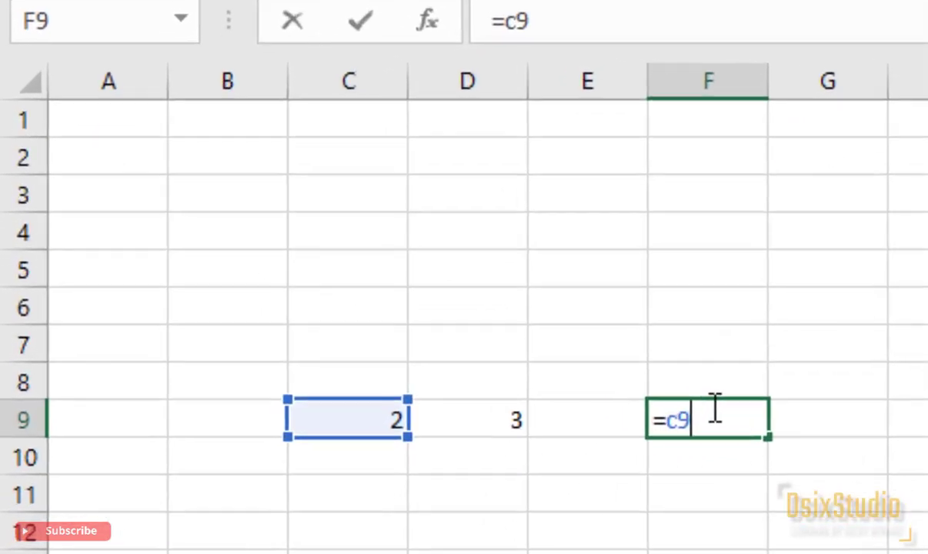
- Try the operators +, -, * and / after the C9 reference in the F9 formula, removing each one
type("+")
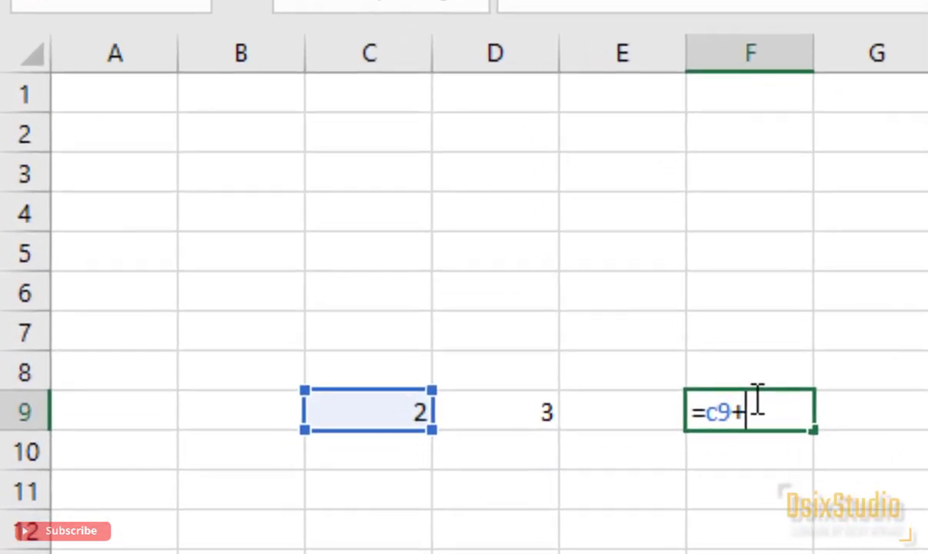
key("BackSpace")
type("-")
key("BackSpace")
type("*")
key("BackSpace")
type("/")
key("BackSpace")
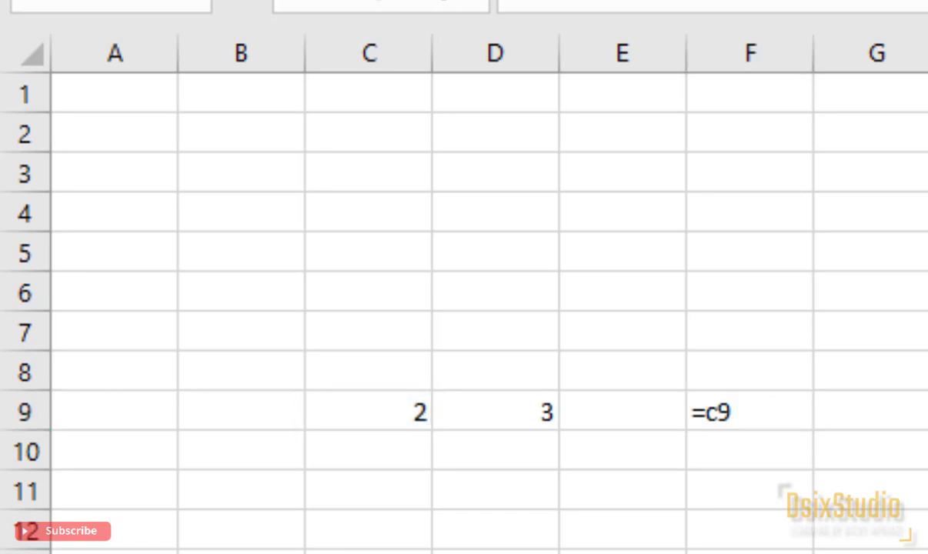
- Complete the F9 formula as =c9+D9, and check its source cells C9 and D9
double_click(791, 422)
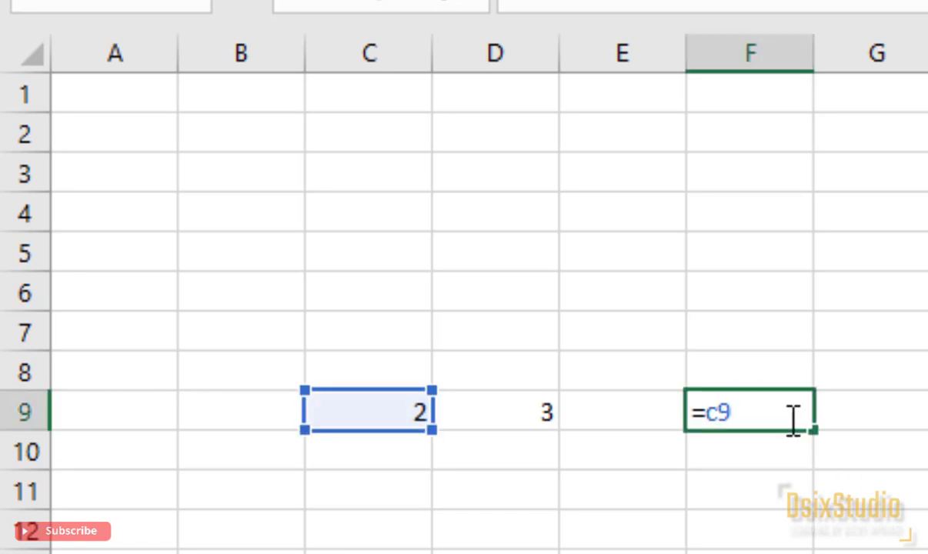
type("+")
left_click(514, 413)
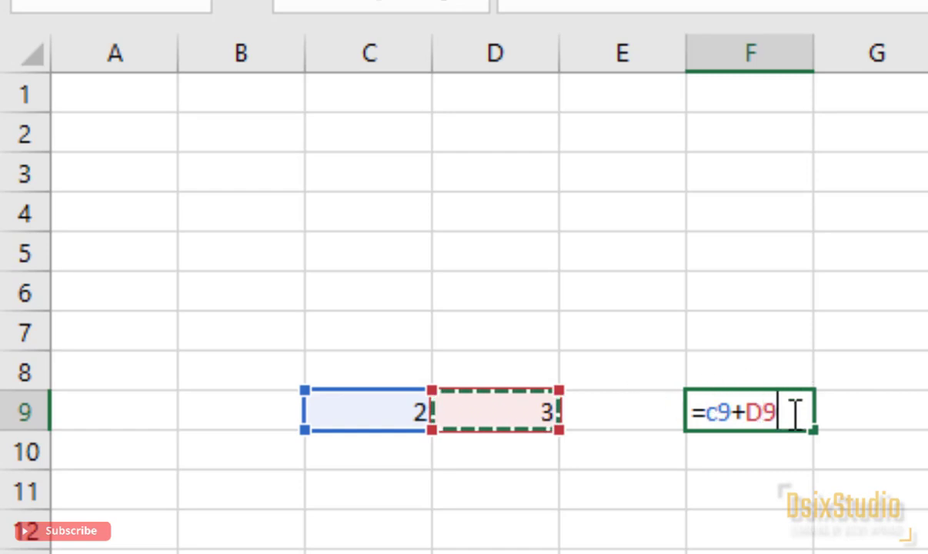
key("Return")
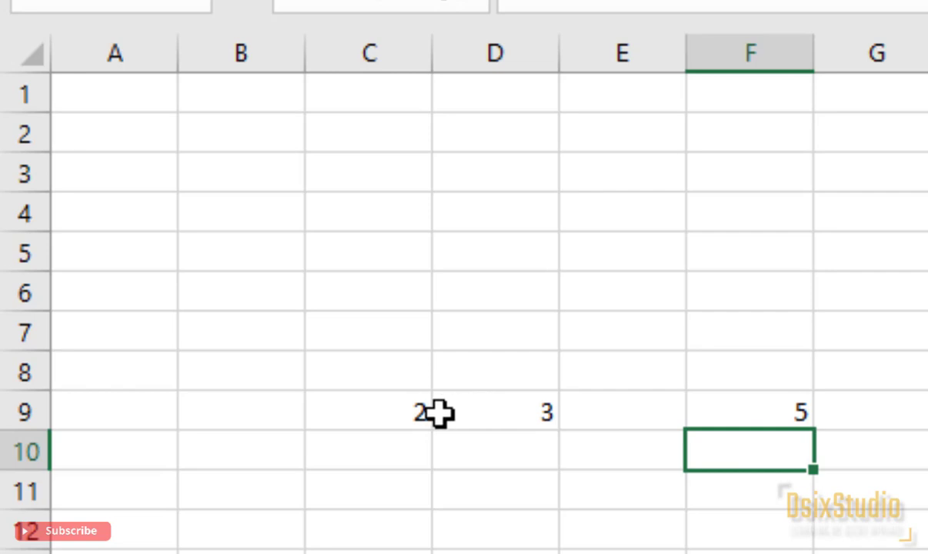
left_click(393, 412)
left_click(485, 418)
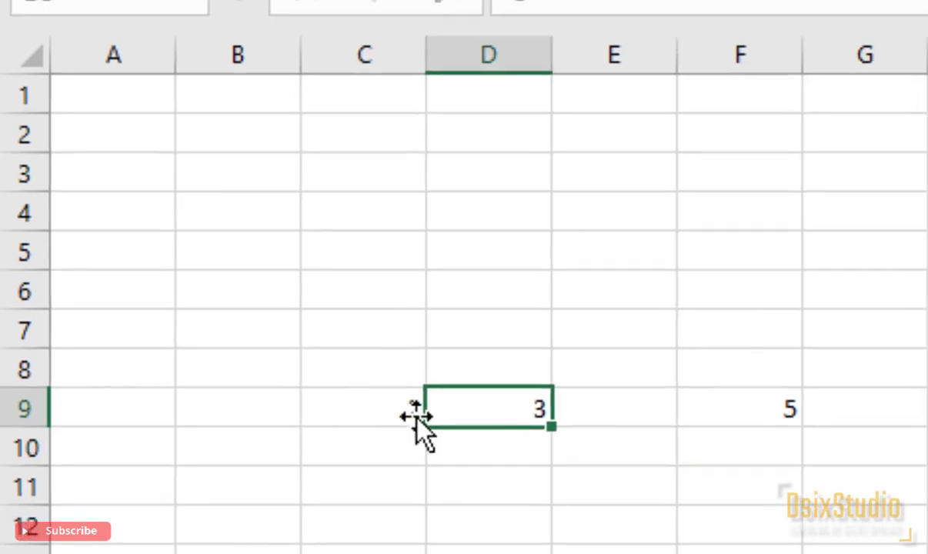
- Try AutoSum's Sum on C9:D9 to put the total in E9, and undo it
left_click(414, 414)
left_click(483, 412)
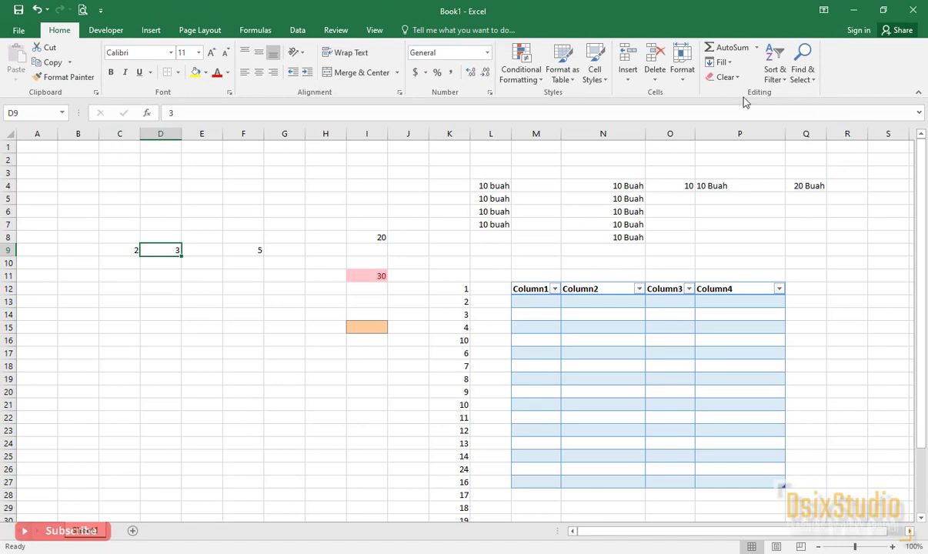
left_click(123, 251)
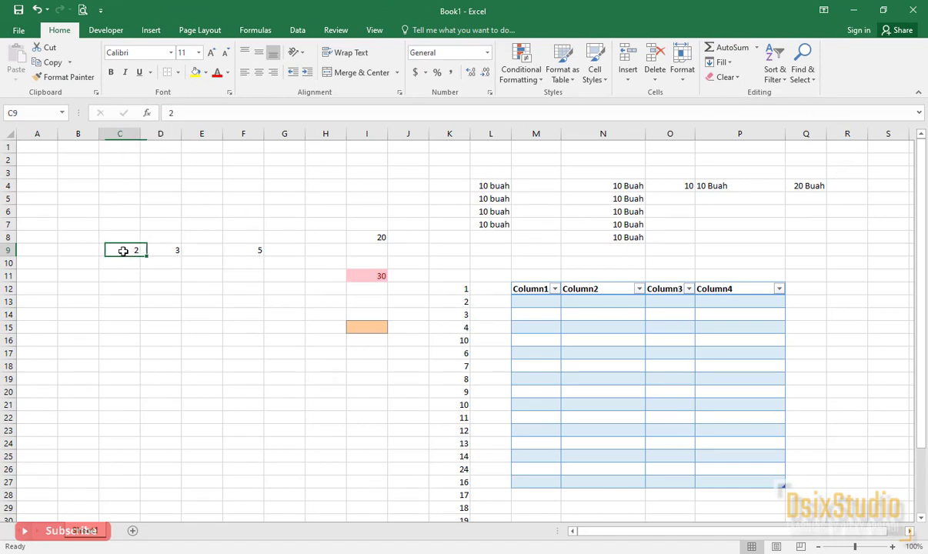
left_click_drag(123, 251, 156, 248)
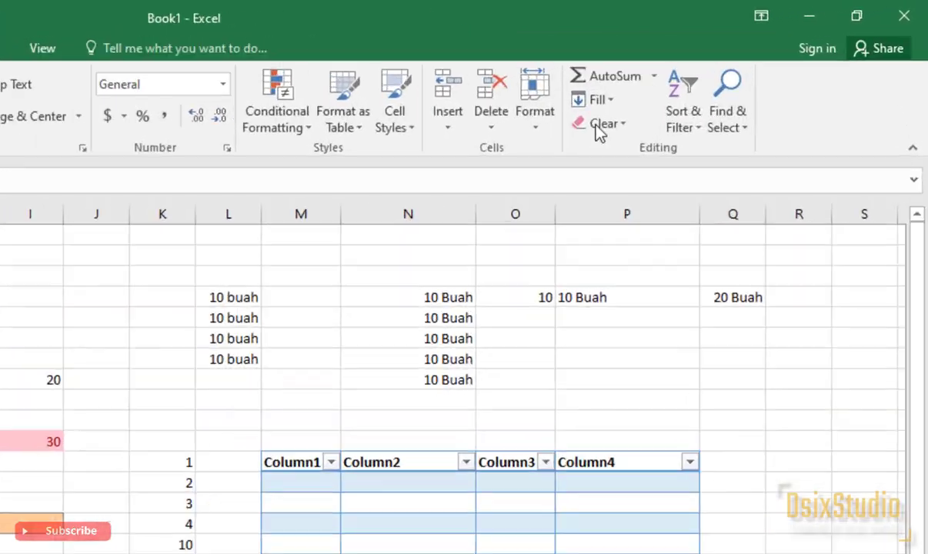
left_click(654, 76)
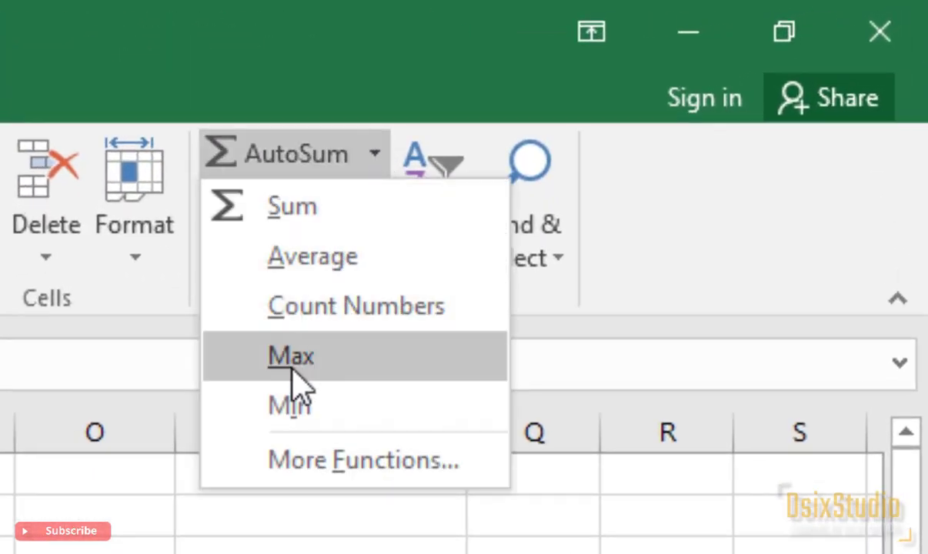
left_click(352, 230)
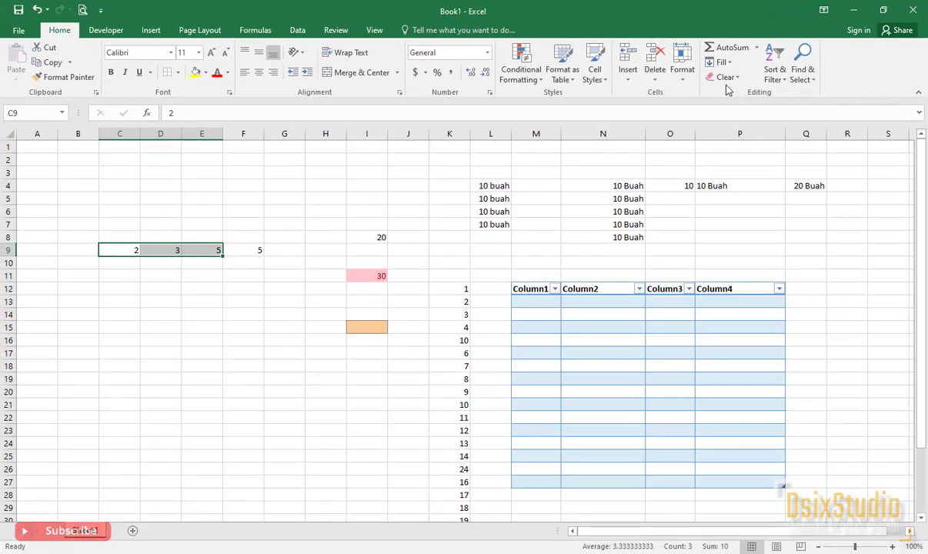
key("ctrl+z")
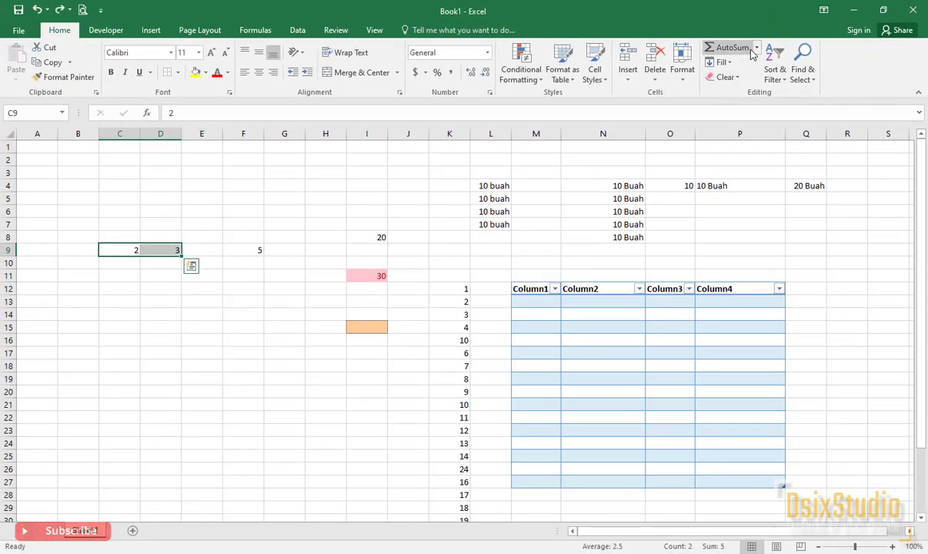
- Try the Average function on C9:D9, check its formula in E9, and undo it
left_click(757, 48)
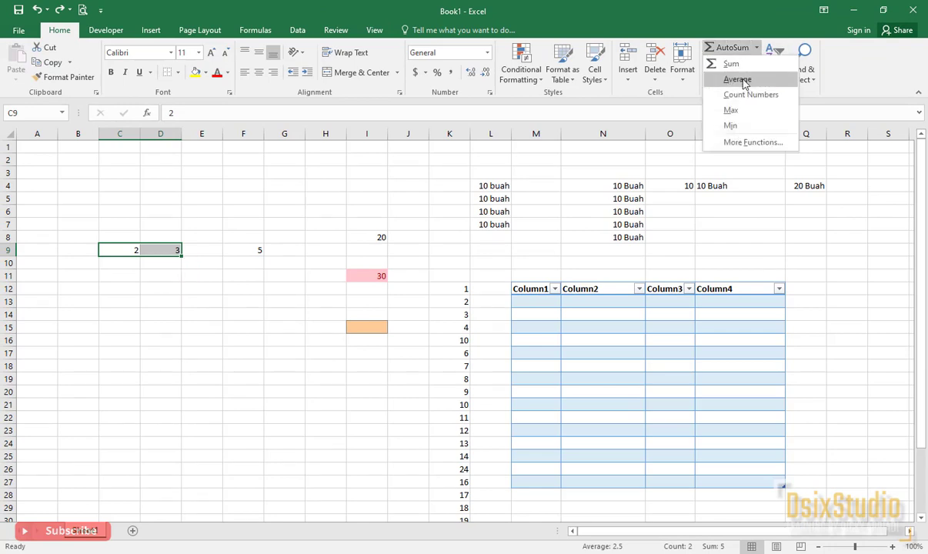
left_click(740, 80)
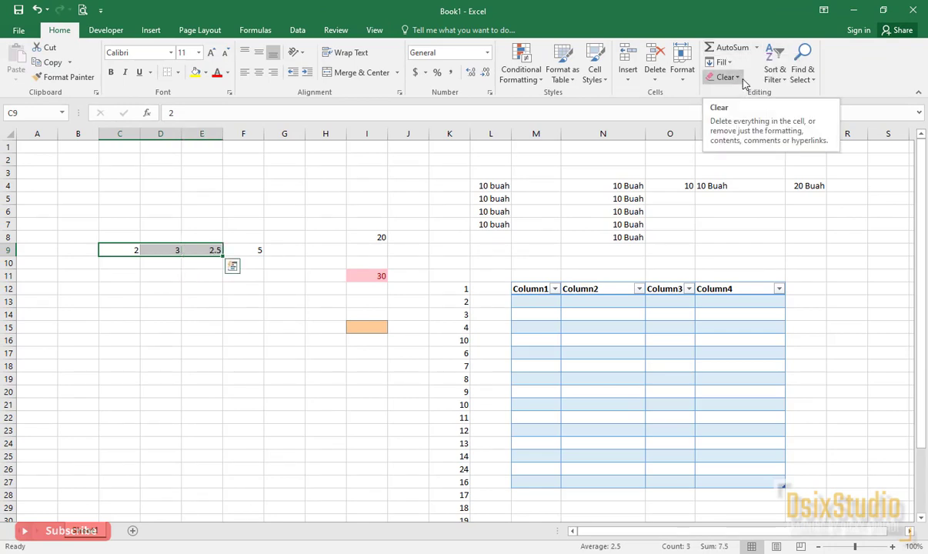
left_click(210, 250)
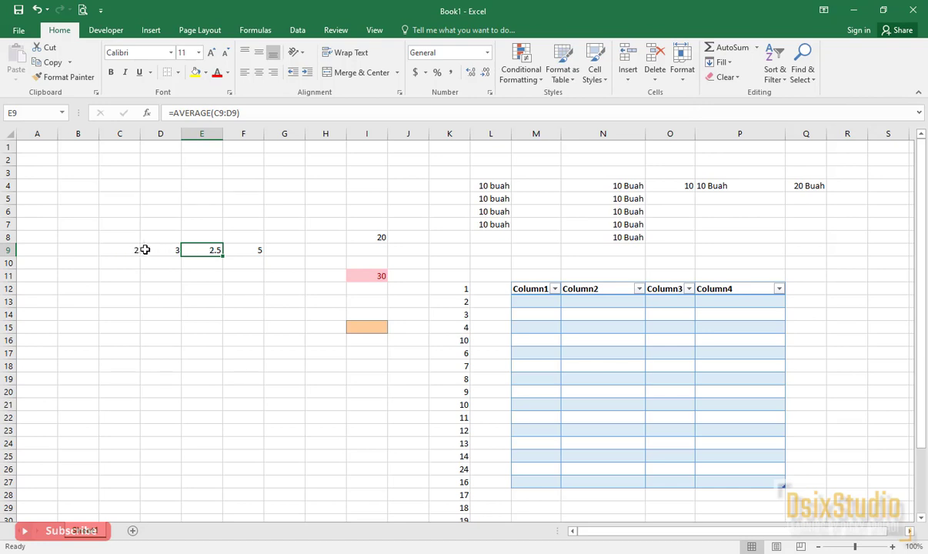
left_click_drag(126, 248, 174, 249)
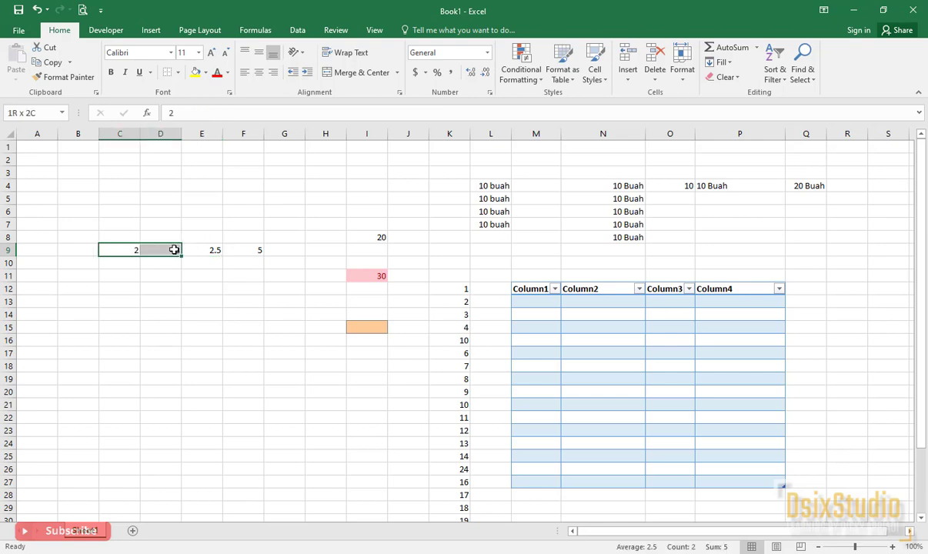
key("ctrl+z")
- Apply Count Numbers to C9:D9, and check the source cells C9 and D9
left_click(756, 47)
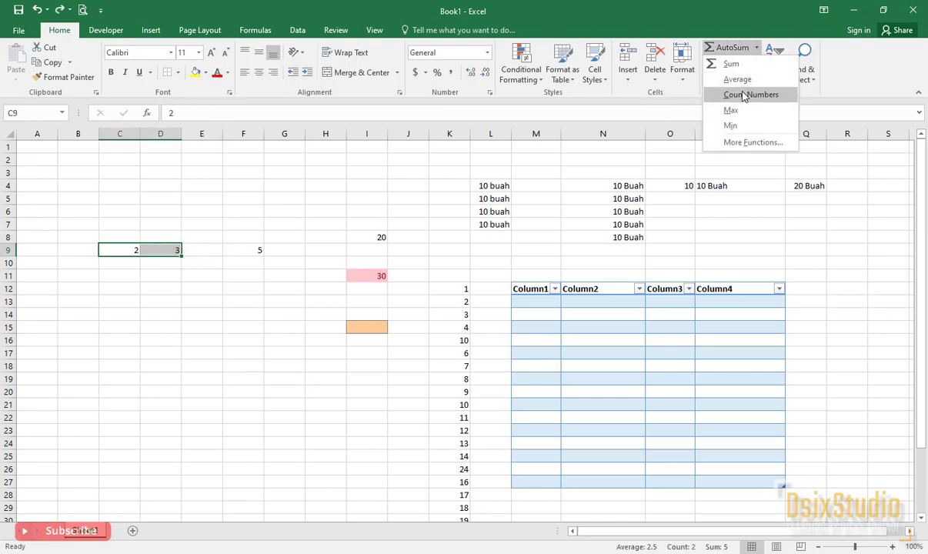
left_click(744, 94)
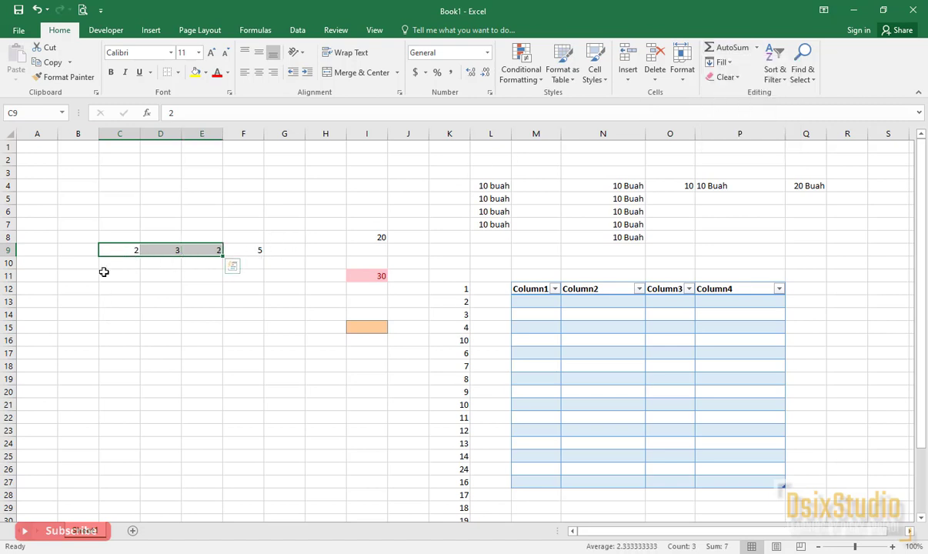
left_click(165, 249)
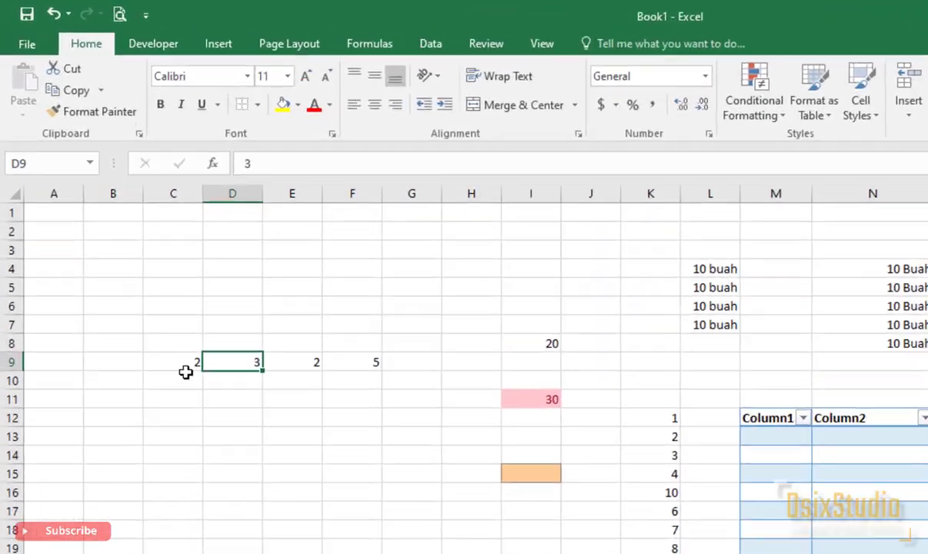
left_click(137, 261)
left_click(154, 251)
left_click(260, 475)
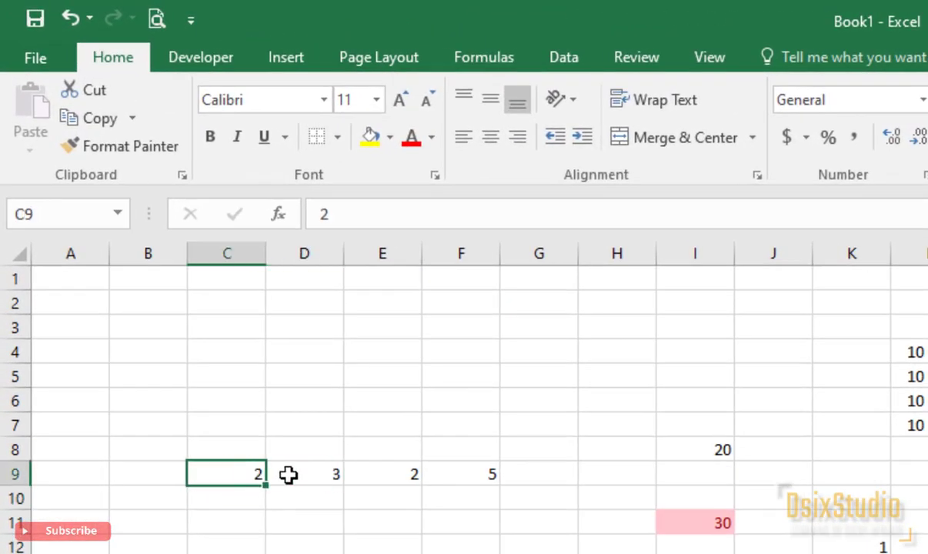
left_click(288, 474)
- Test the count by clearing C9 and entering 3 there, comparing it with D9
left_click(252, 474)
key("Delete")
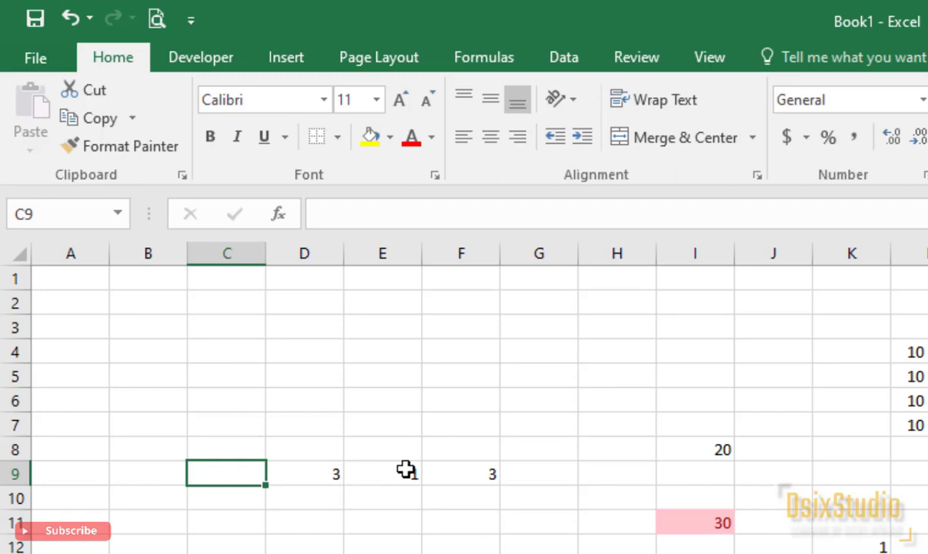
type("3")
left_click(319, 475)
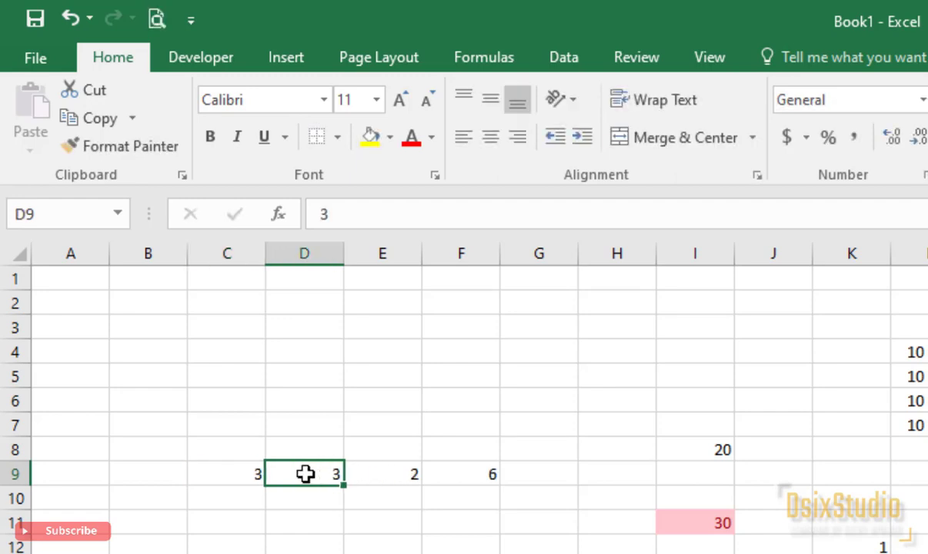
left_click(241, 473)
left_click(328, 471)
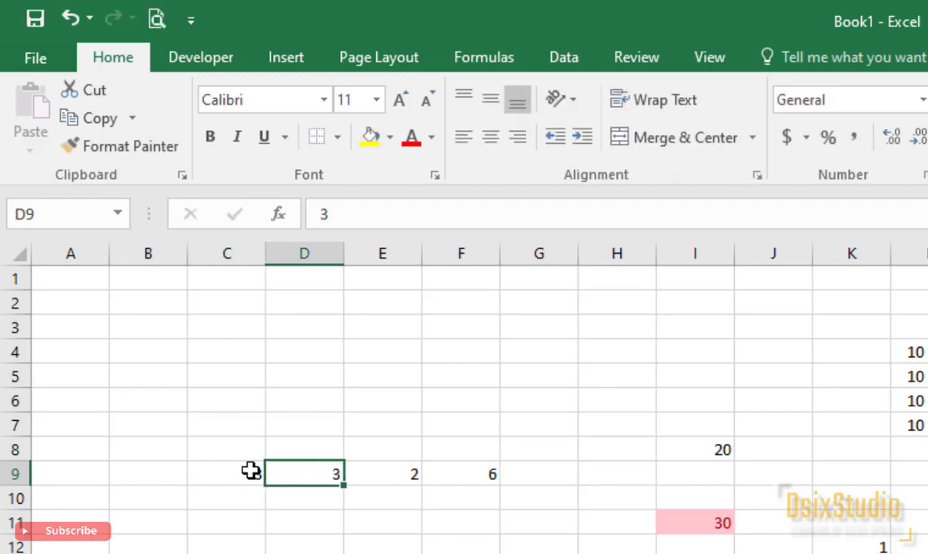
left_click(248, 470)
left_click(297, 471)
left_click(247, 471)
left_click(295, 475)
- Clear the count formula from E9 and set C9 to 2
left_click_drag(245, 476, 334, 476)
left_click(383, 478)
key("Delete")
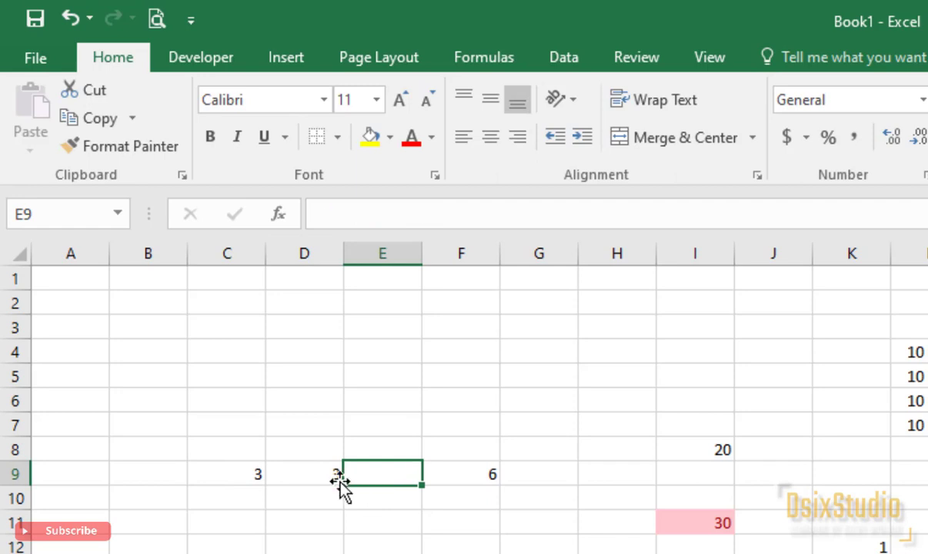
left_click_drag(253, 478, 308, 470)
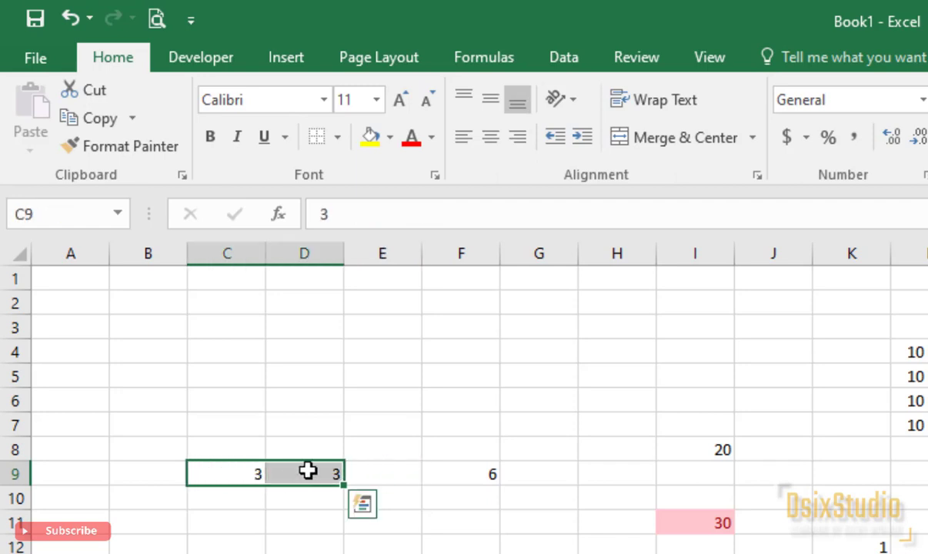
left_click(212, 478)
type("2")
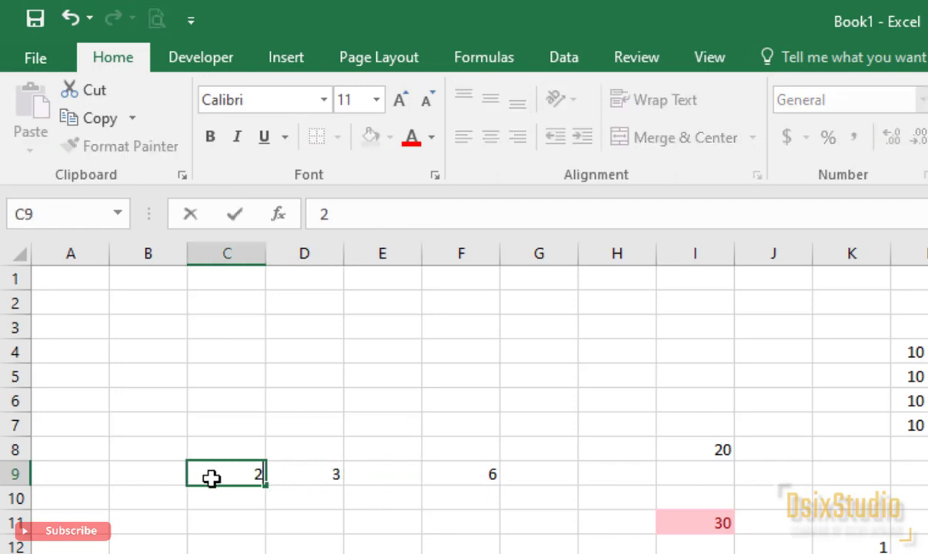
left_click(239, 491)
- Try the Max function on C9:D9 to fill E9, and undo it
left_click_drag(238, 477, 291, 478)
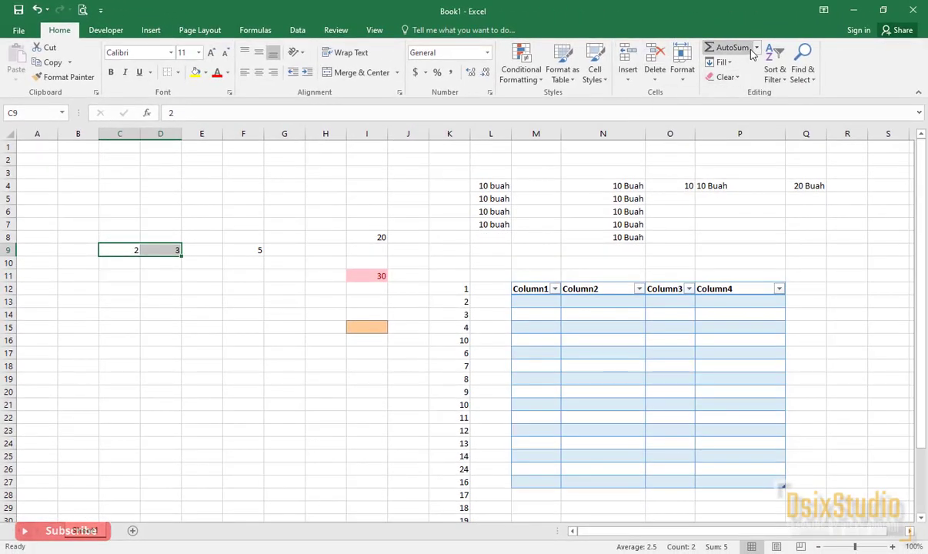
left_click(756, 48)
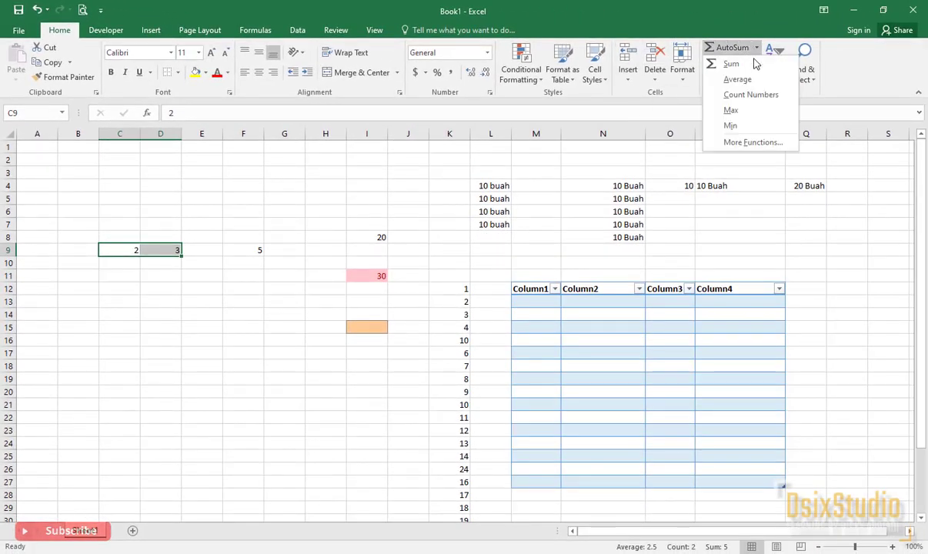
left_click(734, 111)
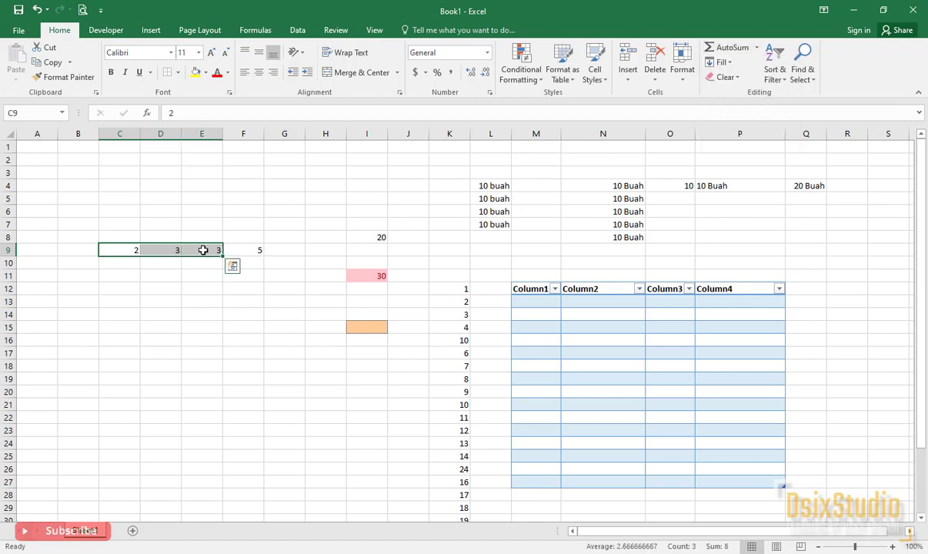
key("ctrl+z")
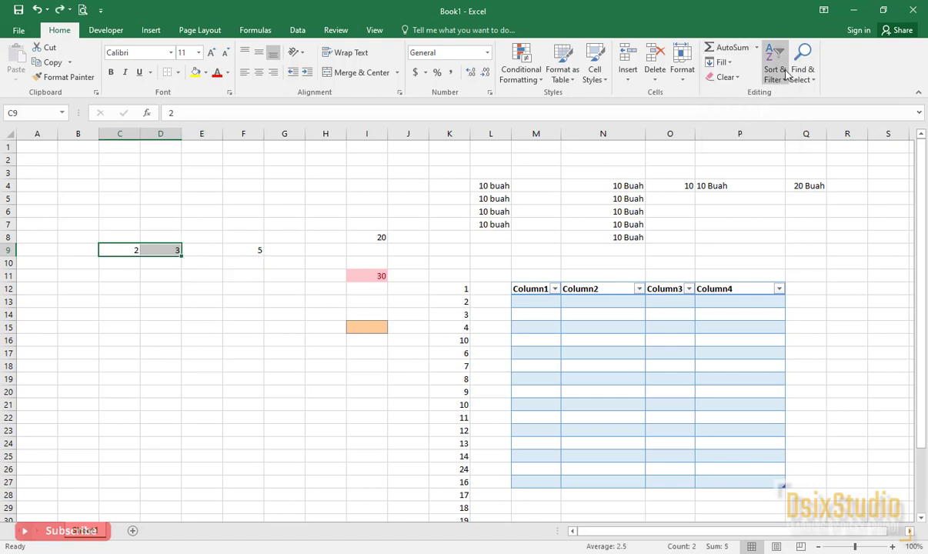
- Insert the minimum of C9:D9 in E9 with AutoSum's Min function
left_click(757, 48)
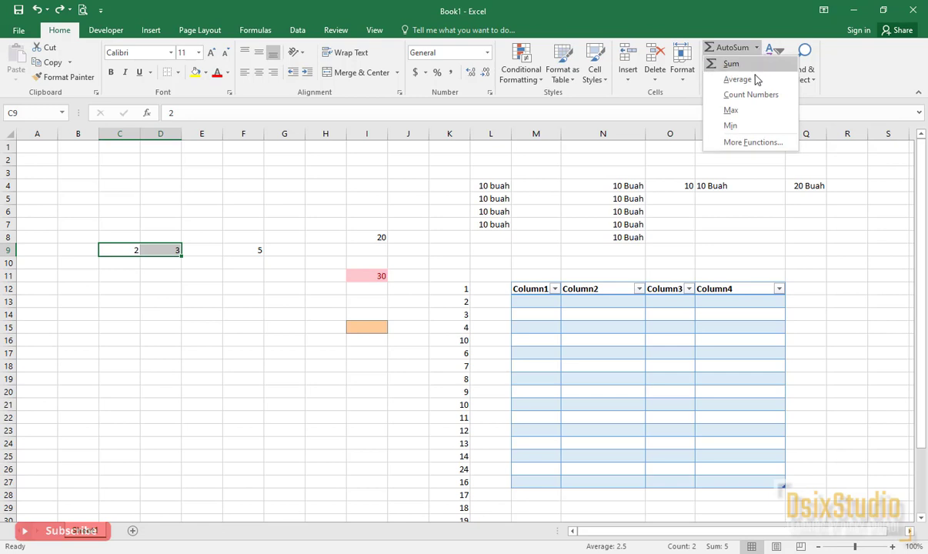
left_click(731, 125)
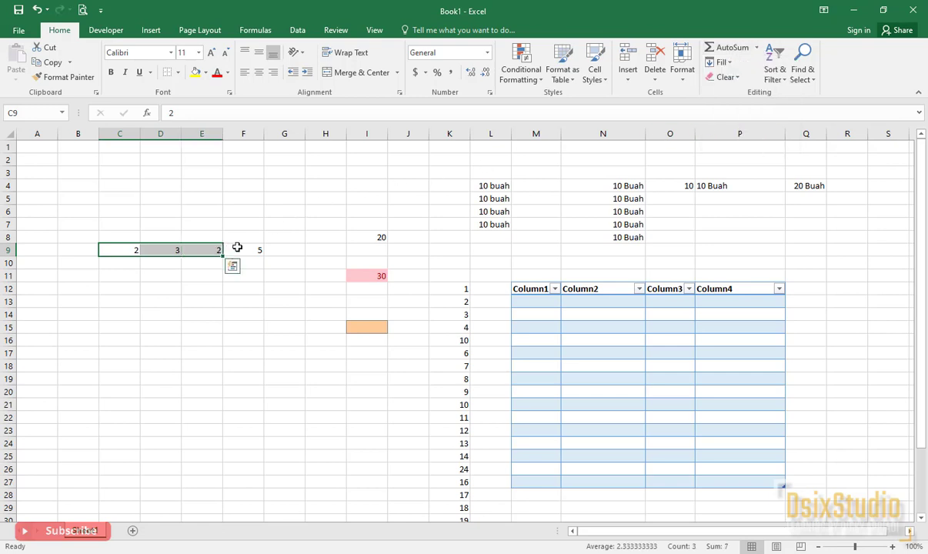